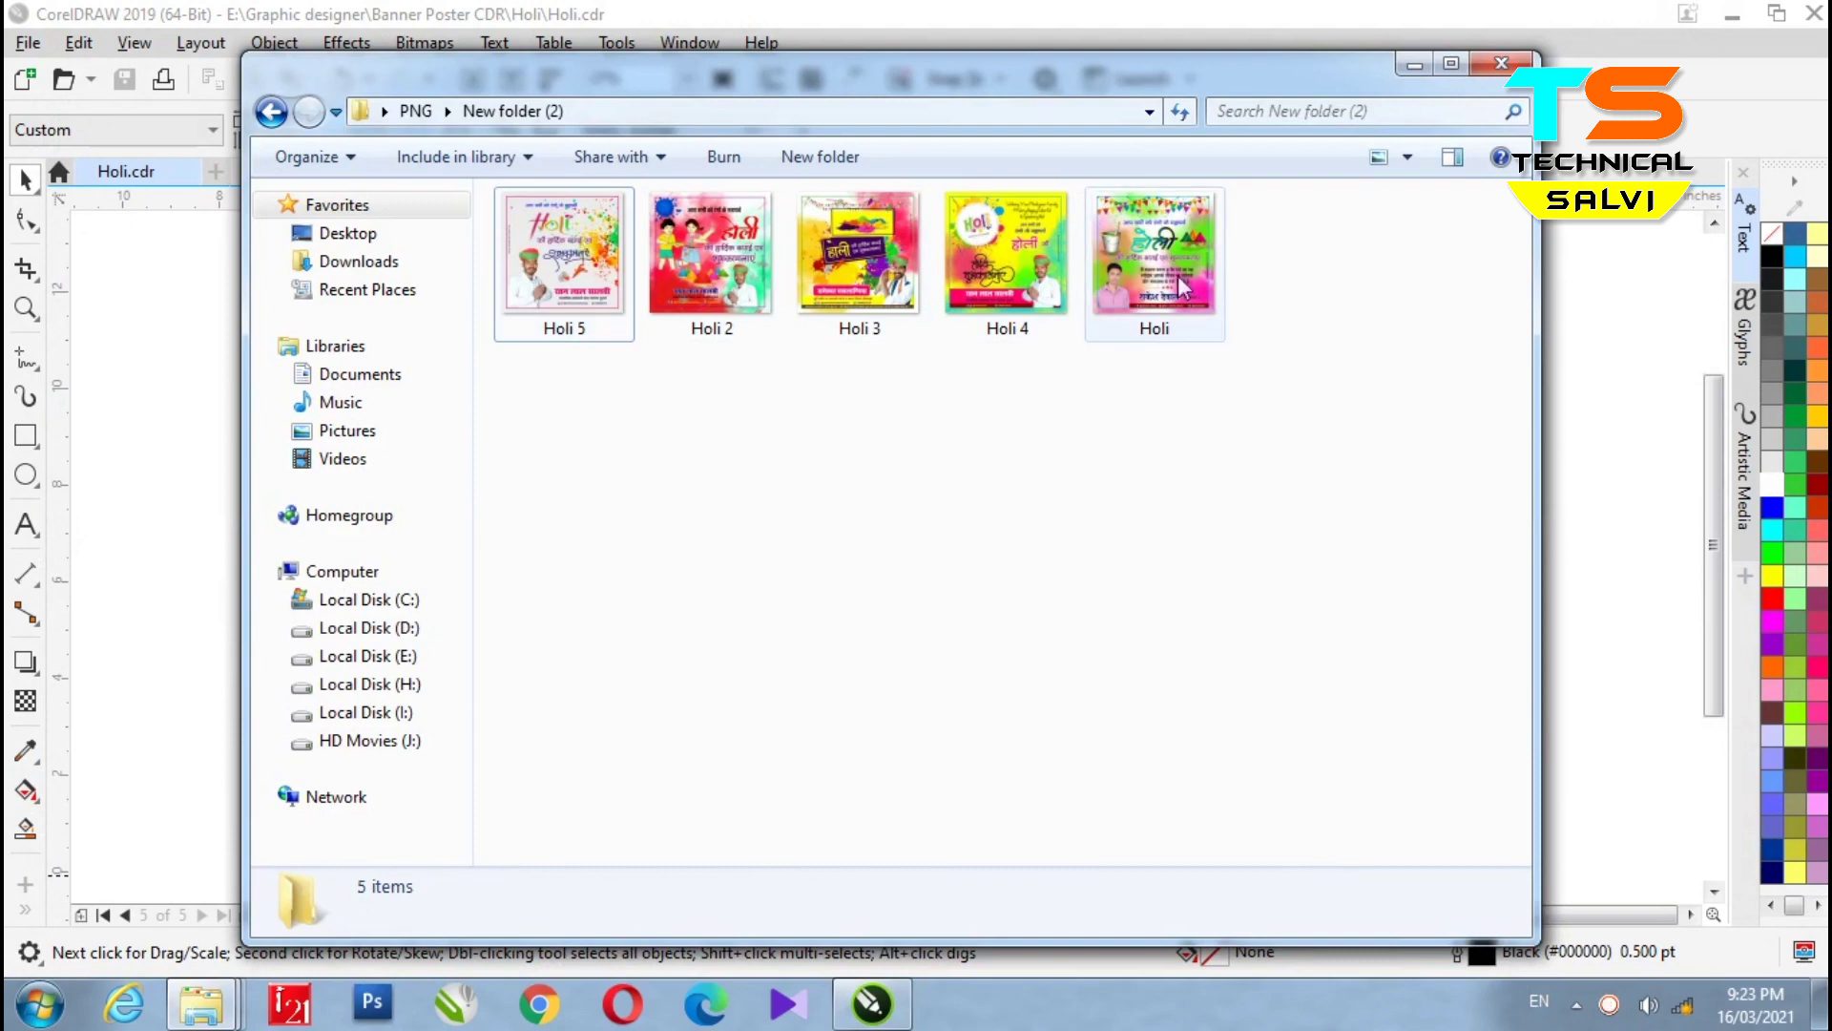
- Open the Holi 5 image in Salview and zoom through it and the next poster, Holi
double_click(572, 272)
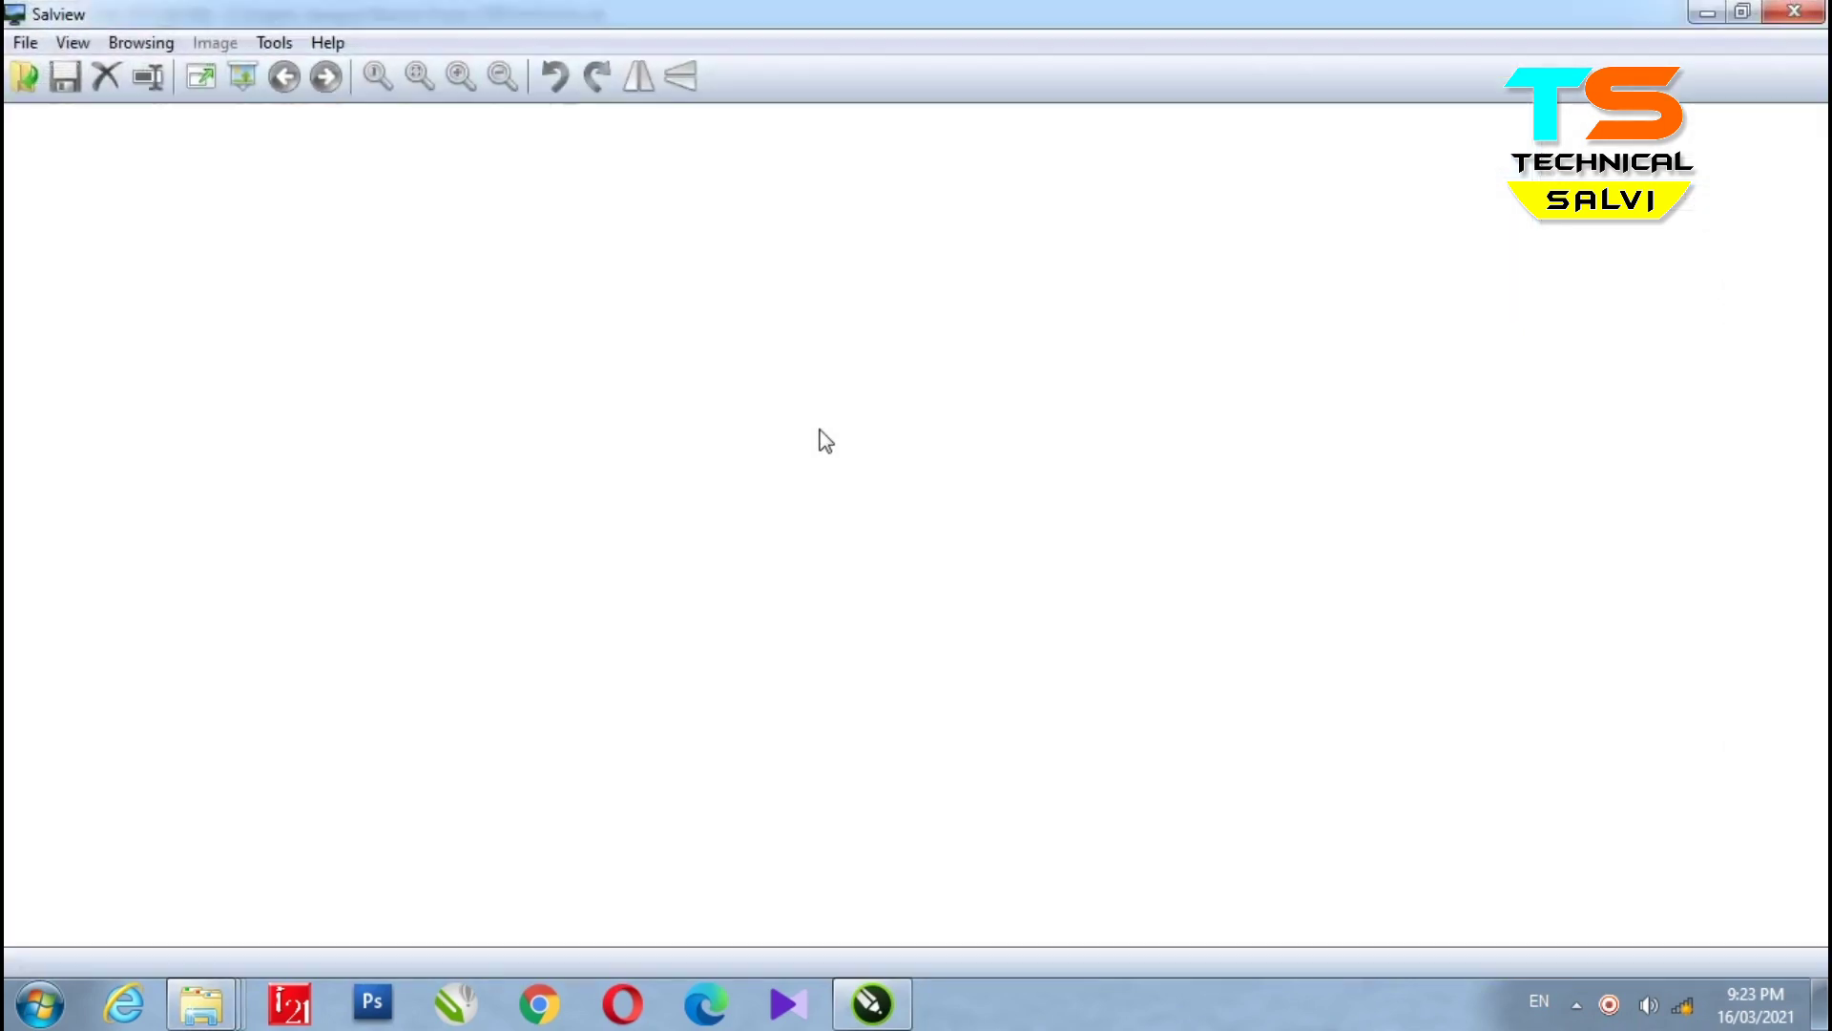
scroll(889, 246, "up", 3)
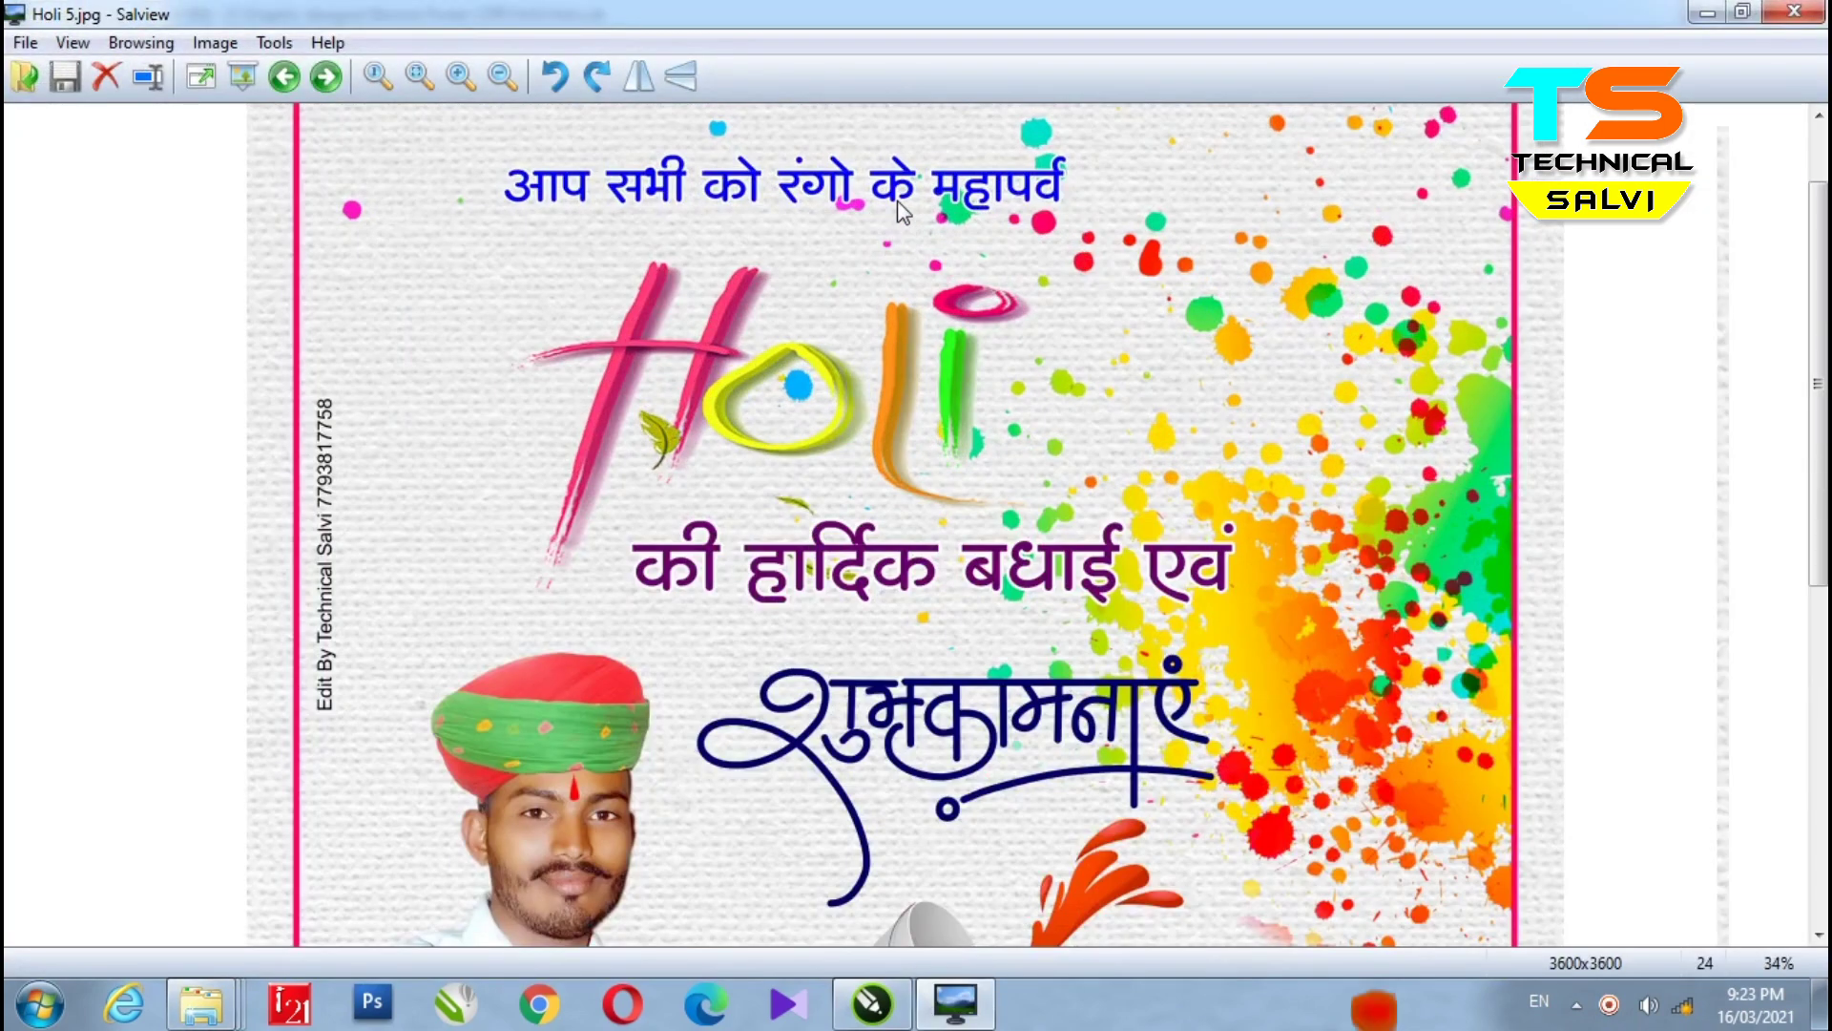
scroll(887, 444, "down", 3)
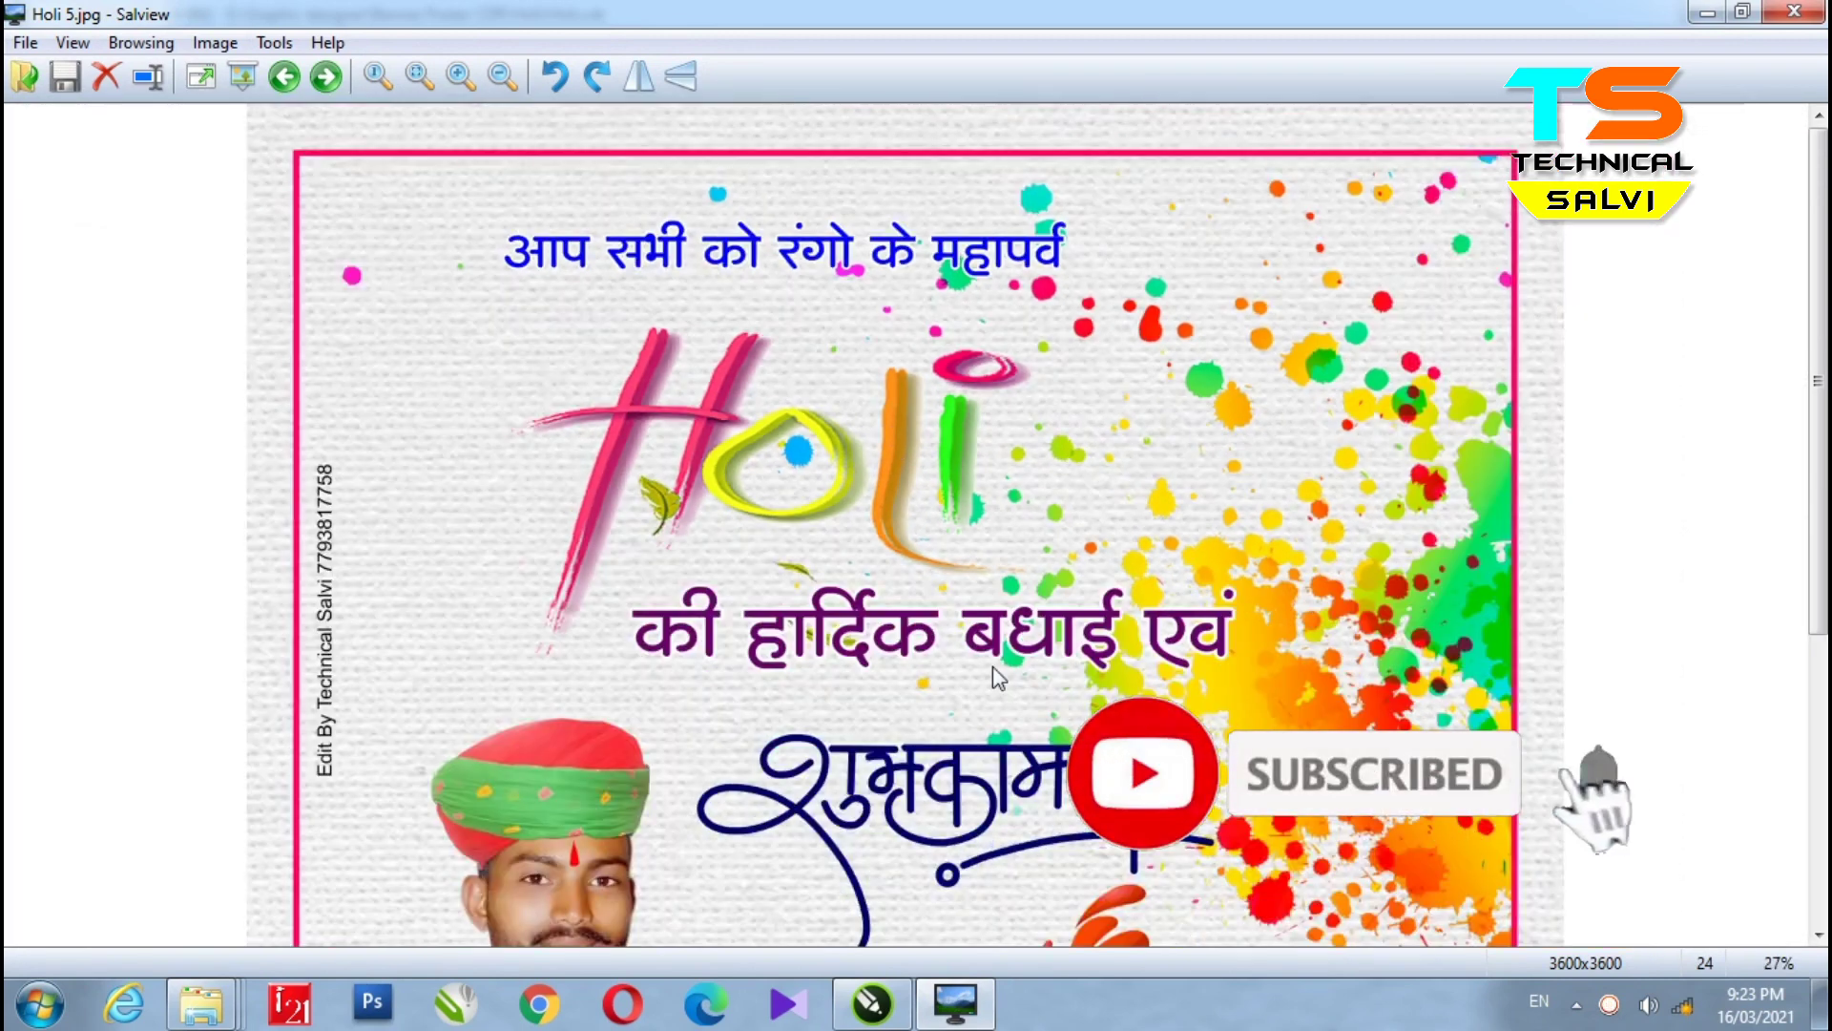
scroll(988, 564, "down", 3)
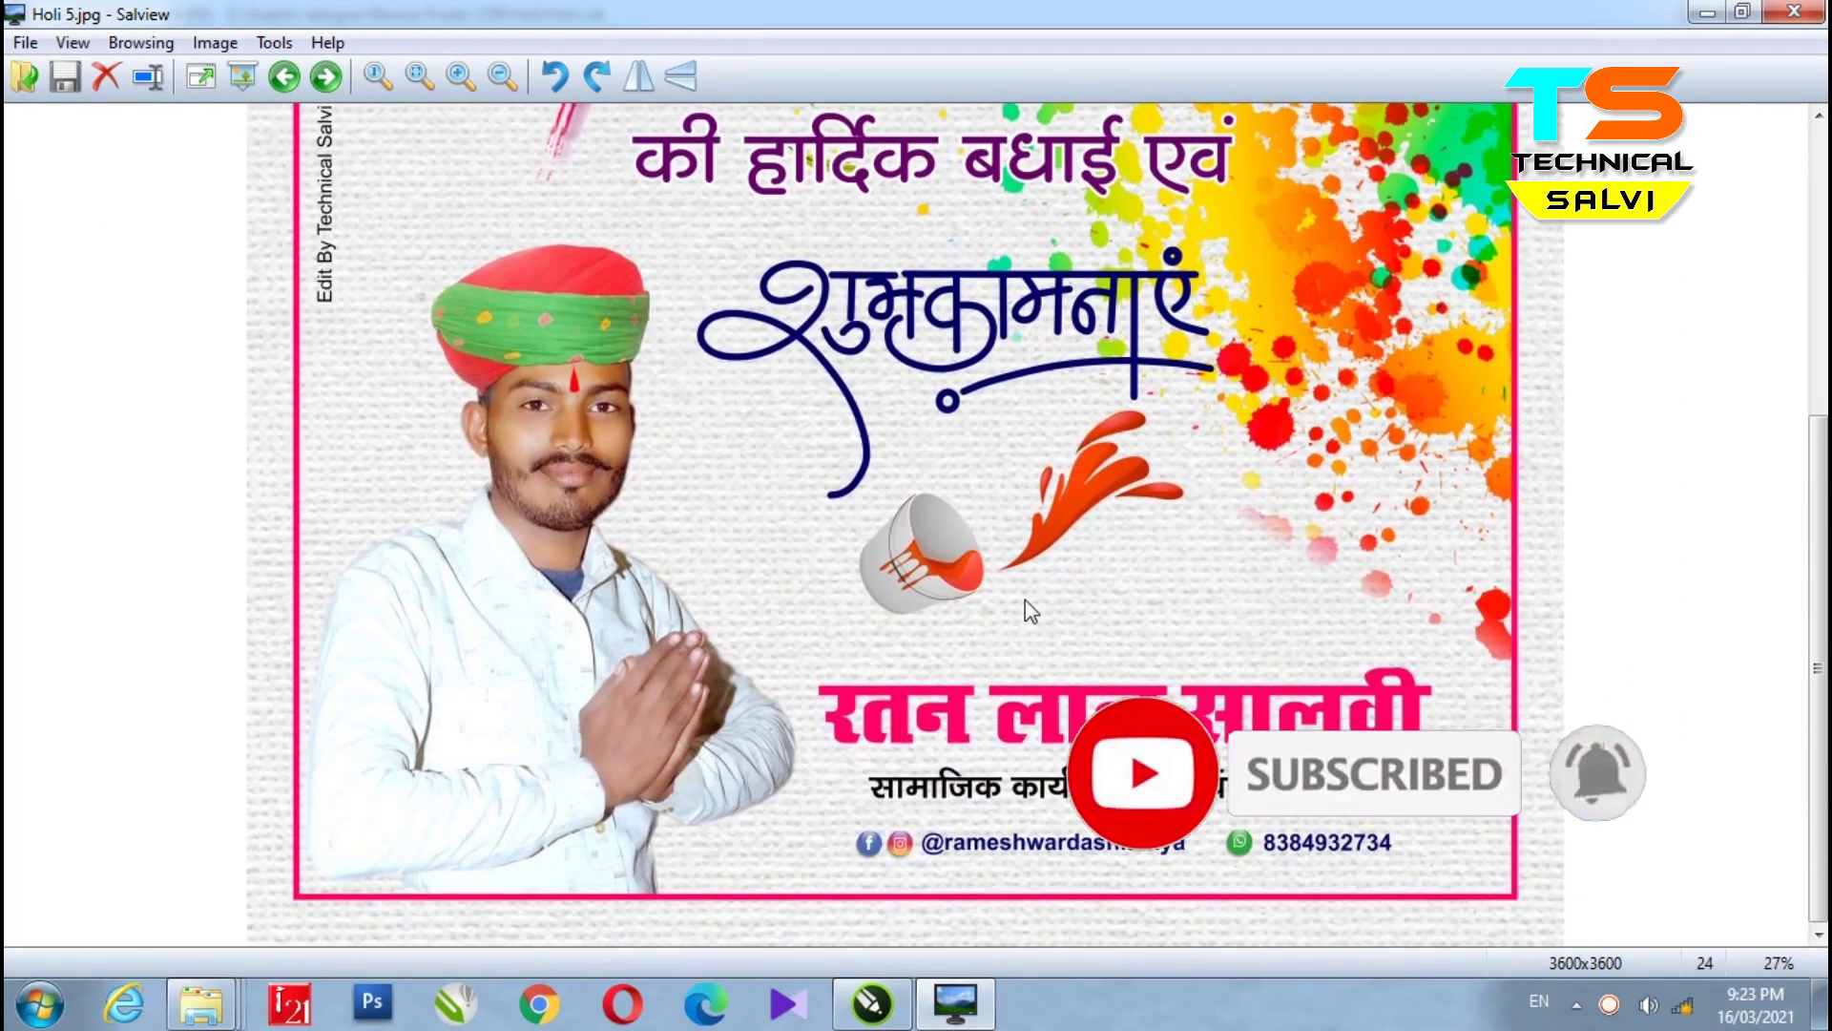
key("Right")
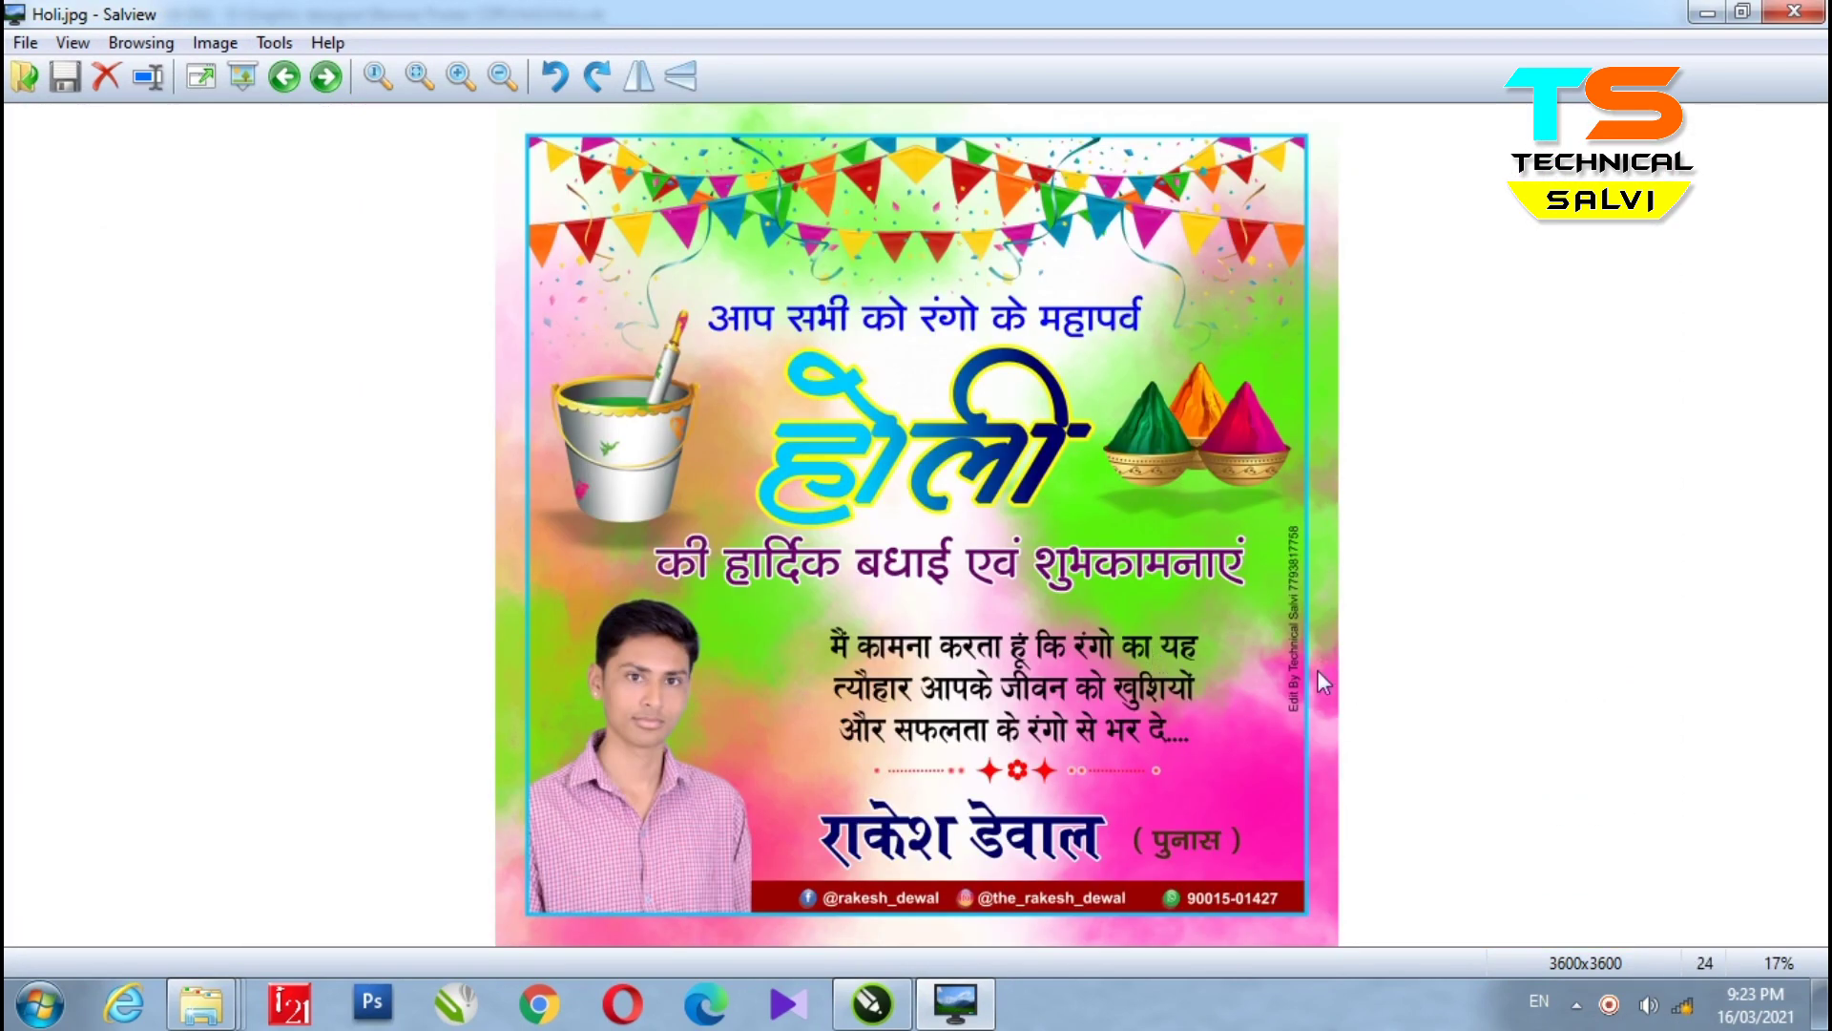
scroll(872, 196, "up", 1)
scroll(874, 202, "up", 1)
scroll(1082, 620, "down", 5)
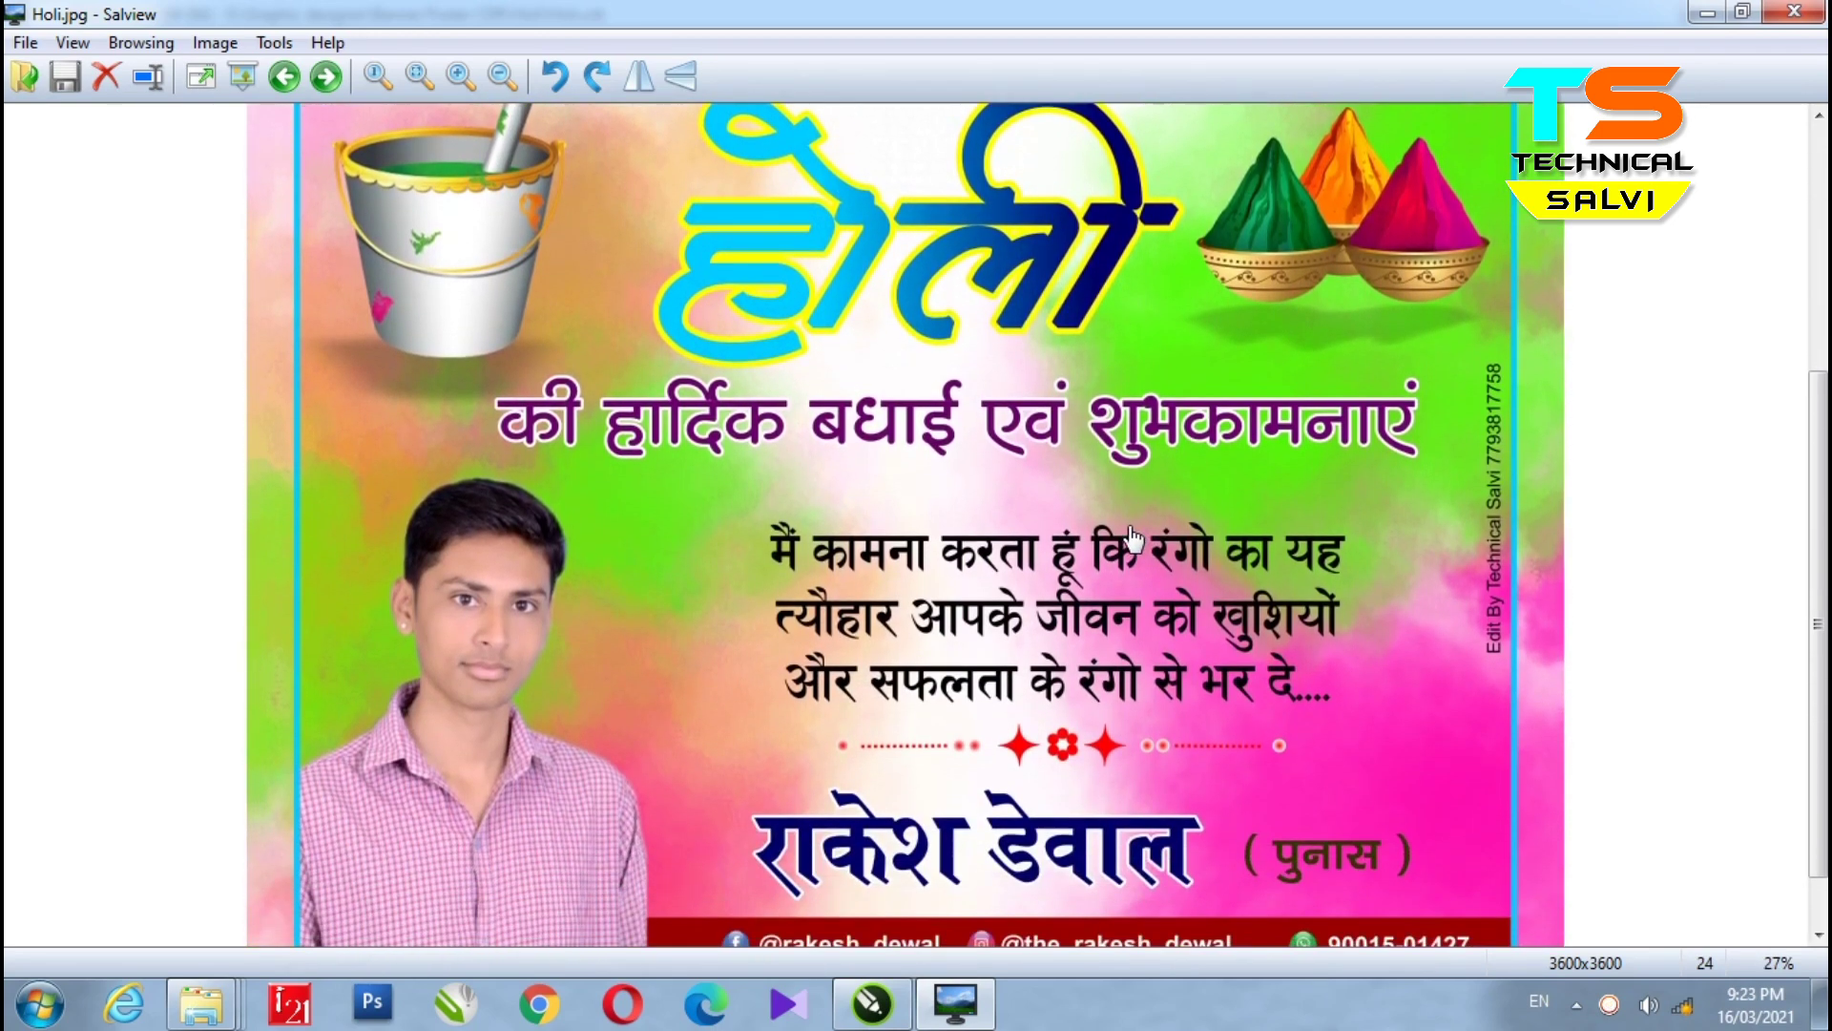
scroll(1136, 546, "down", 3)
- Inspect the Holi 2 and Holi 3 poster images, panning down to Holi 3's bottom text
key("Right")
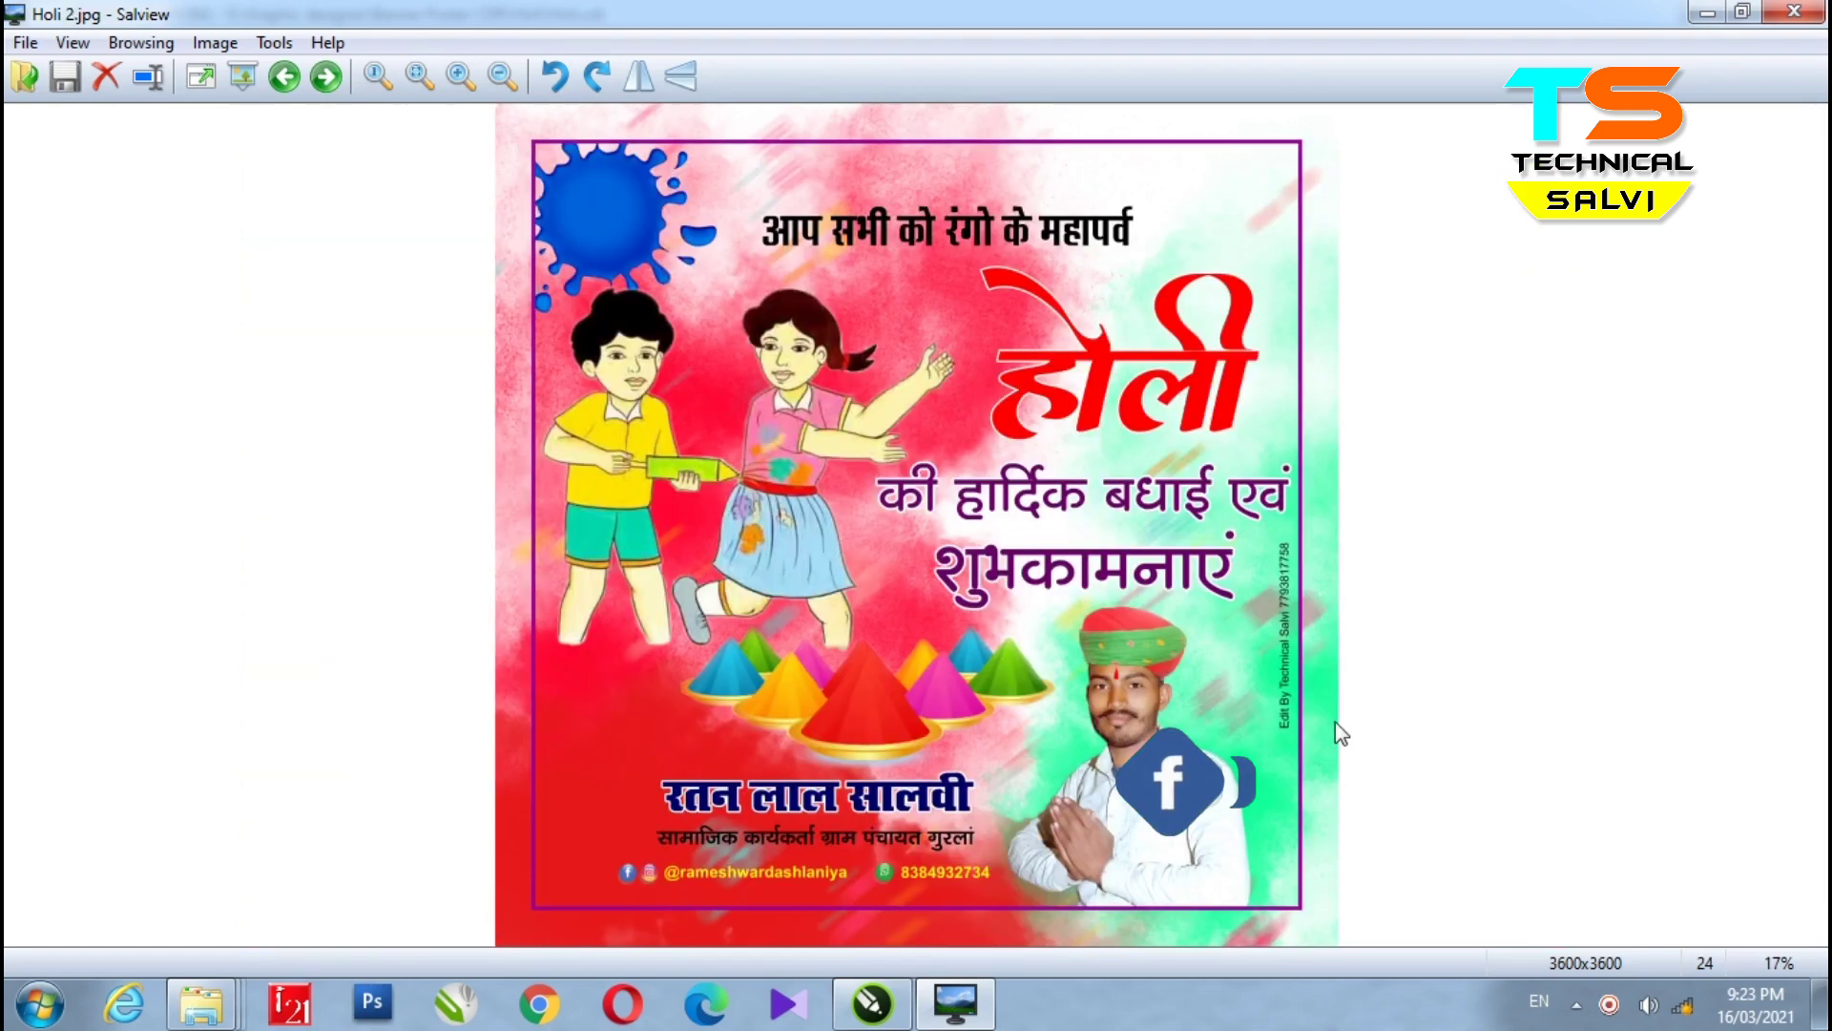
scroll(983, 306, "up", 2)
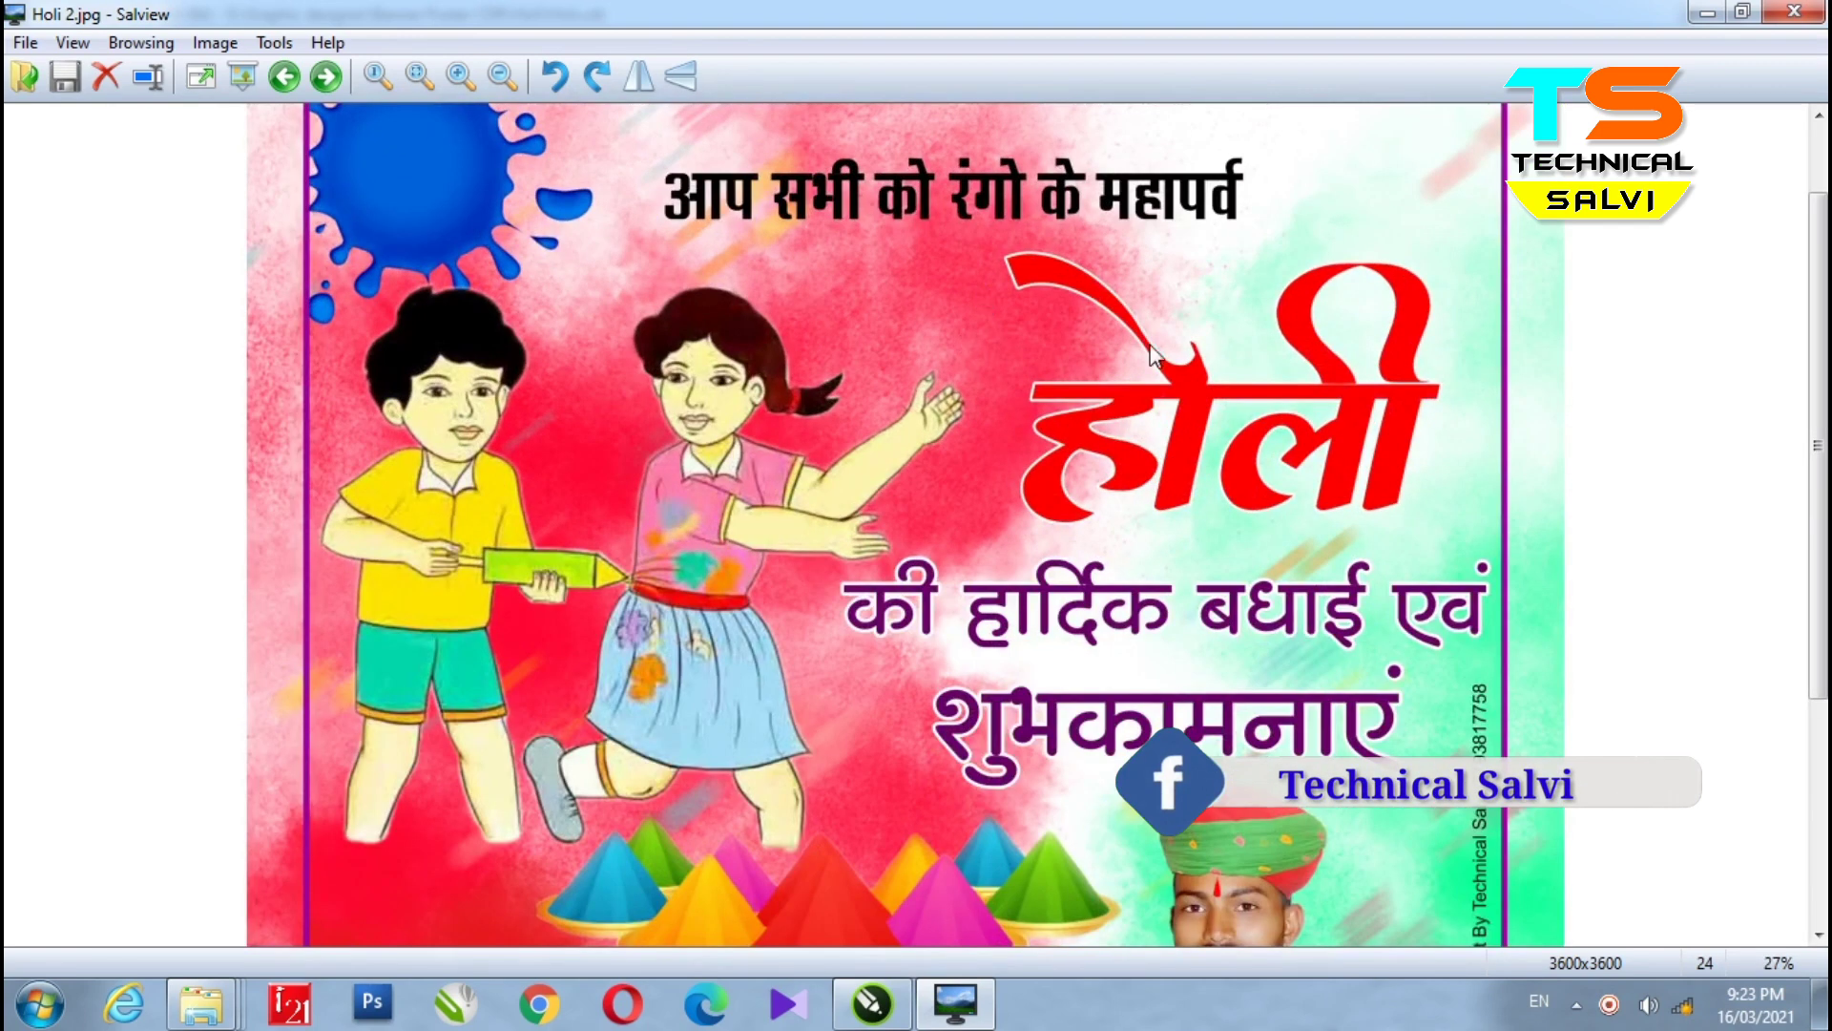
scroll(1196, 530, "down", 4)
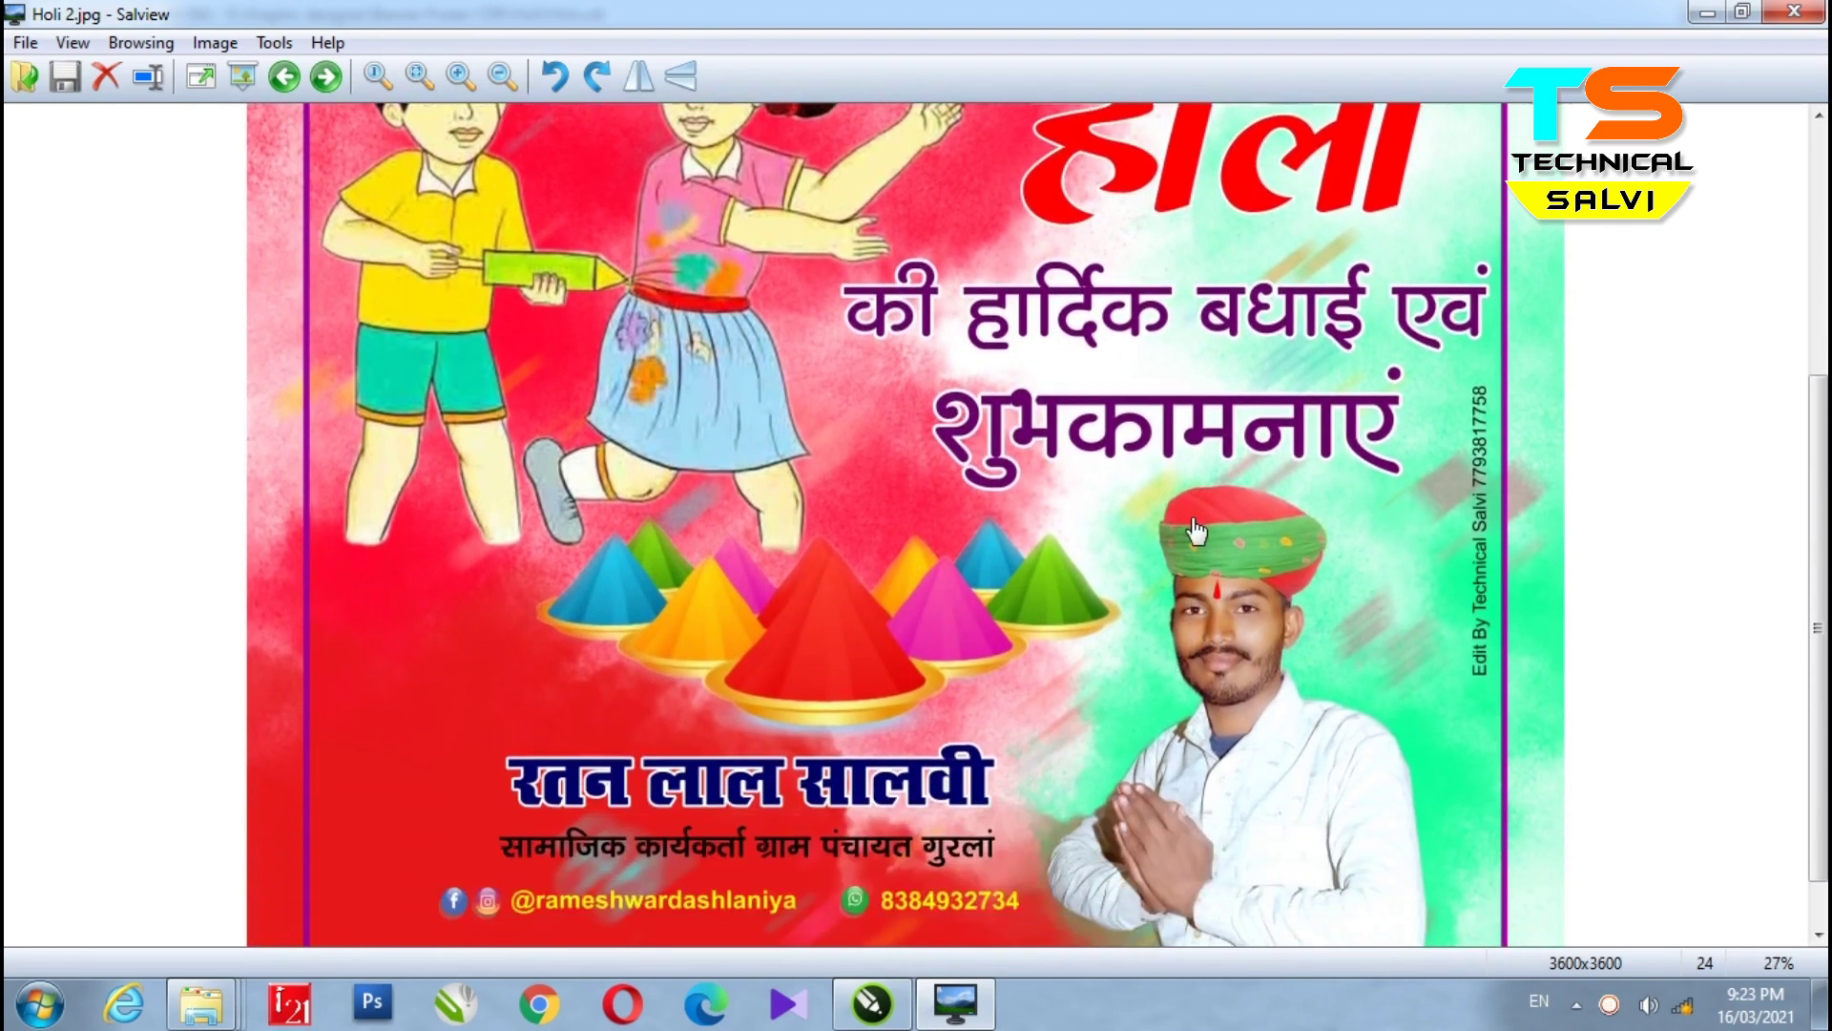
scroll(1196, 530, "down", 1)
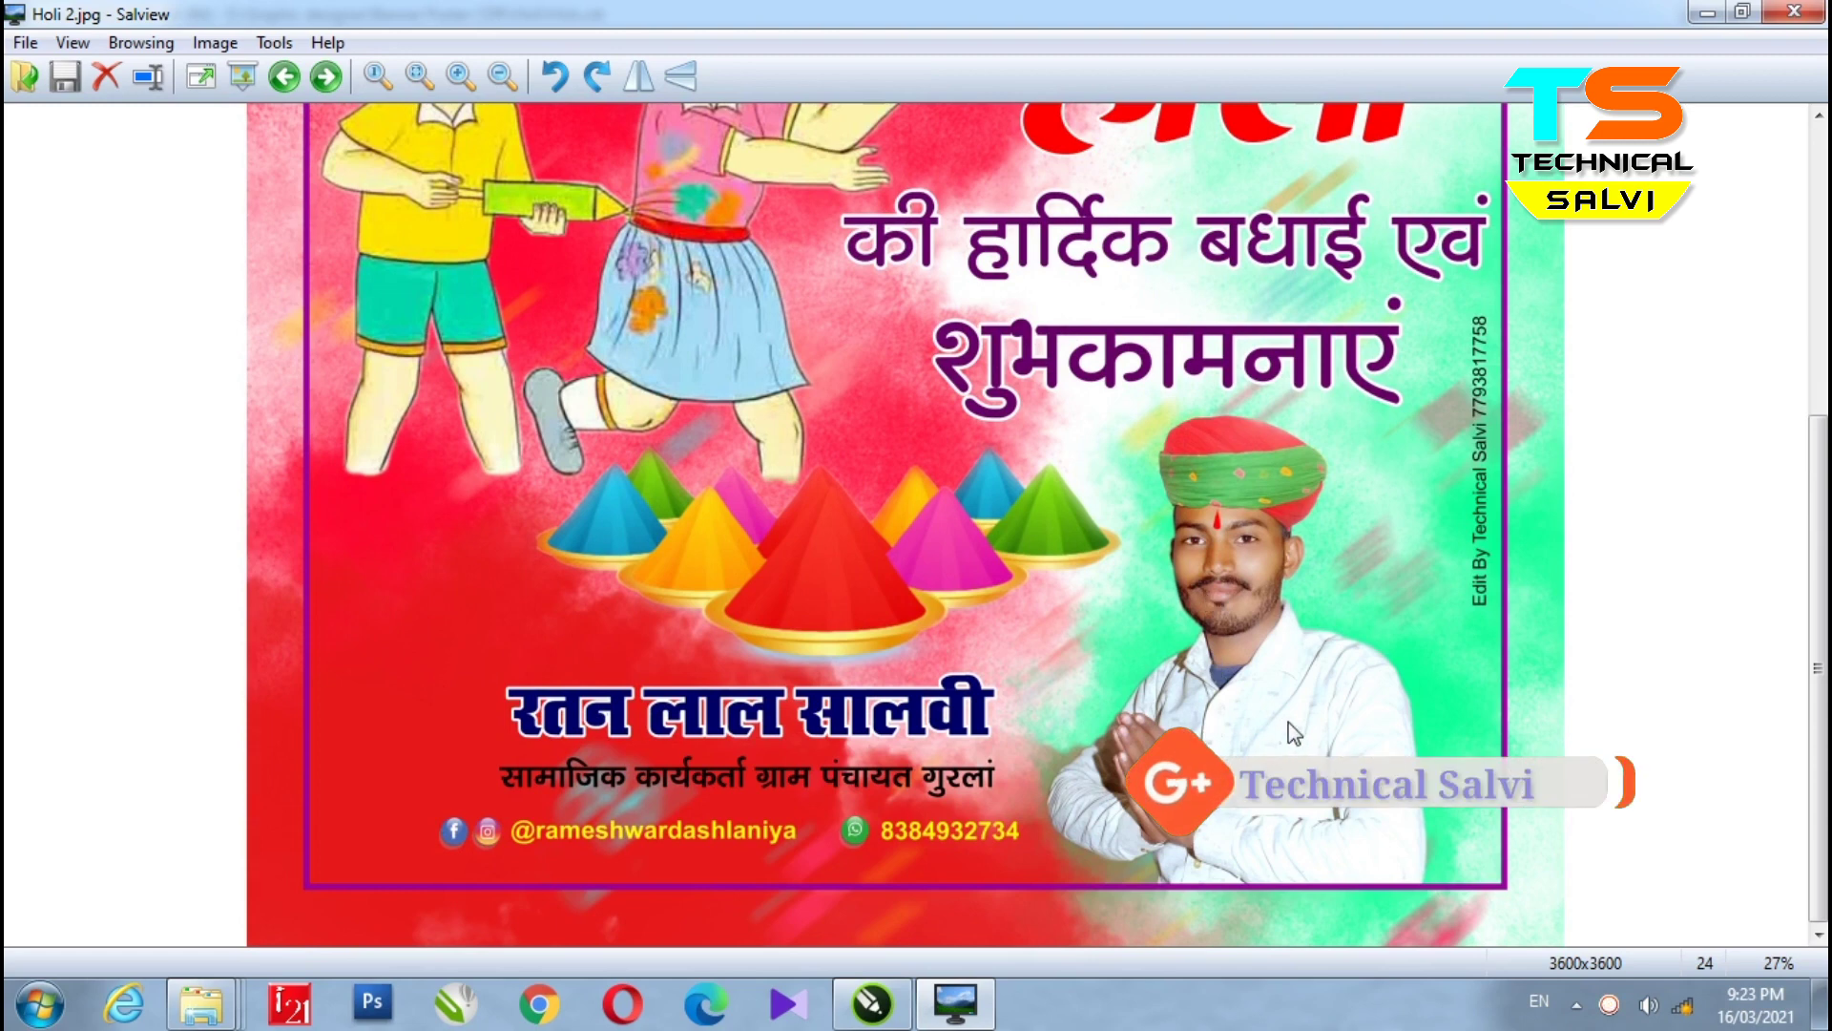
scroll(1293, 733, "down", 1)
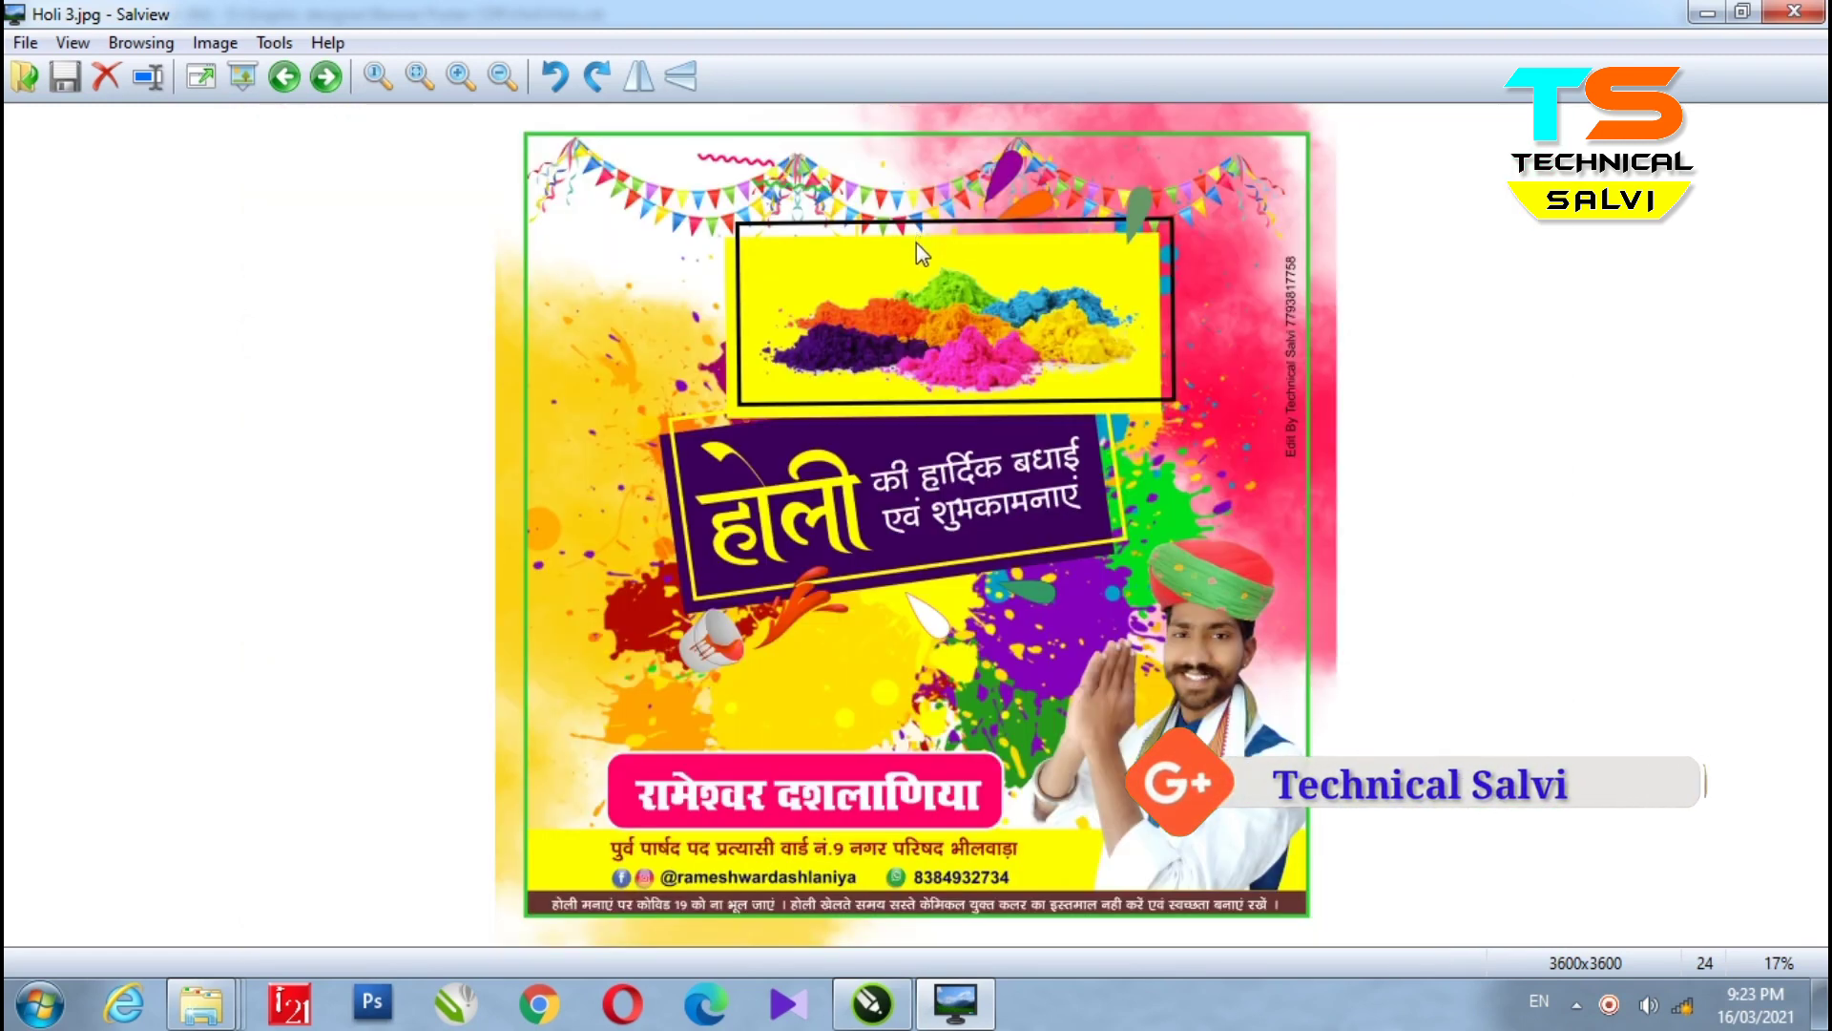
scroll(916, 242, "up", 1)
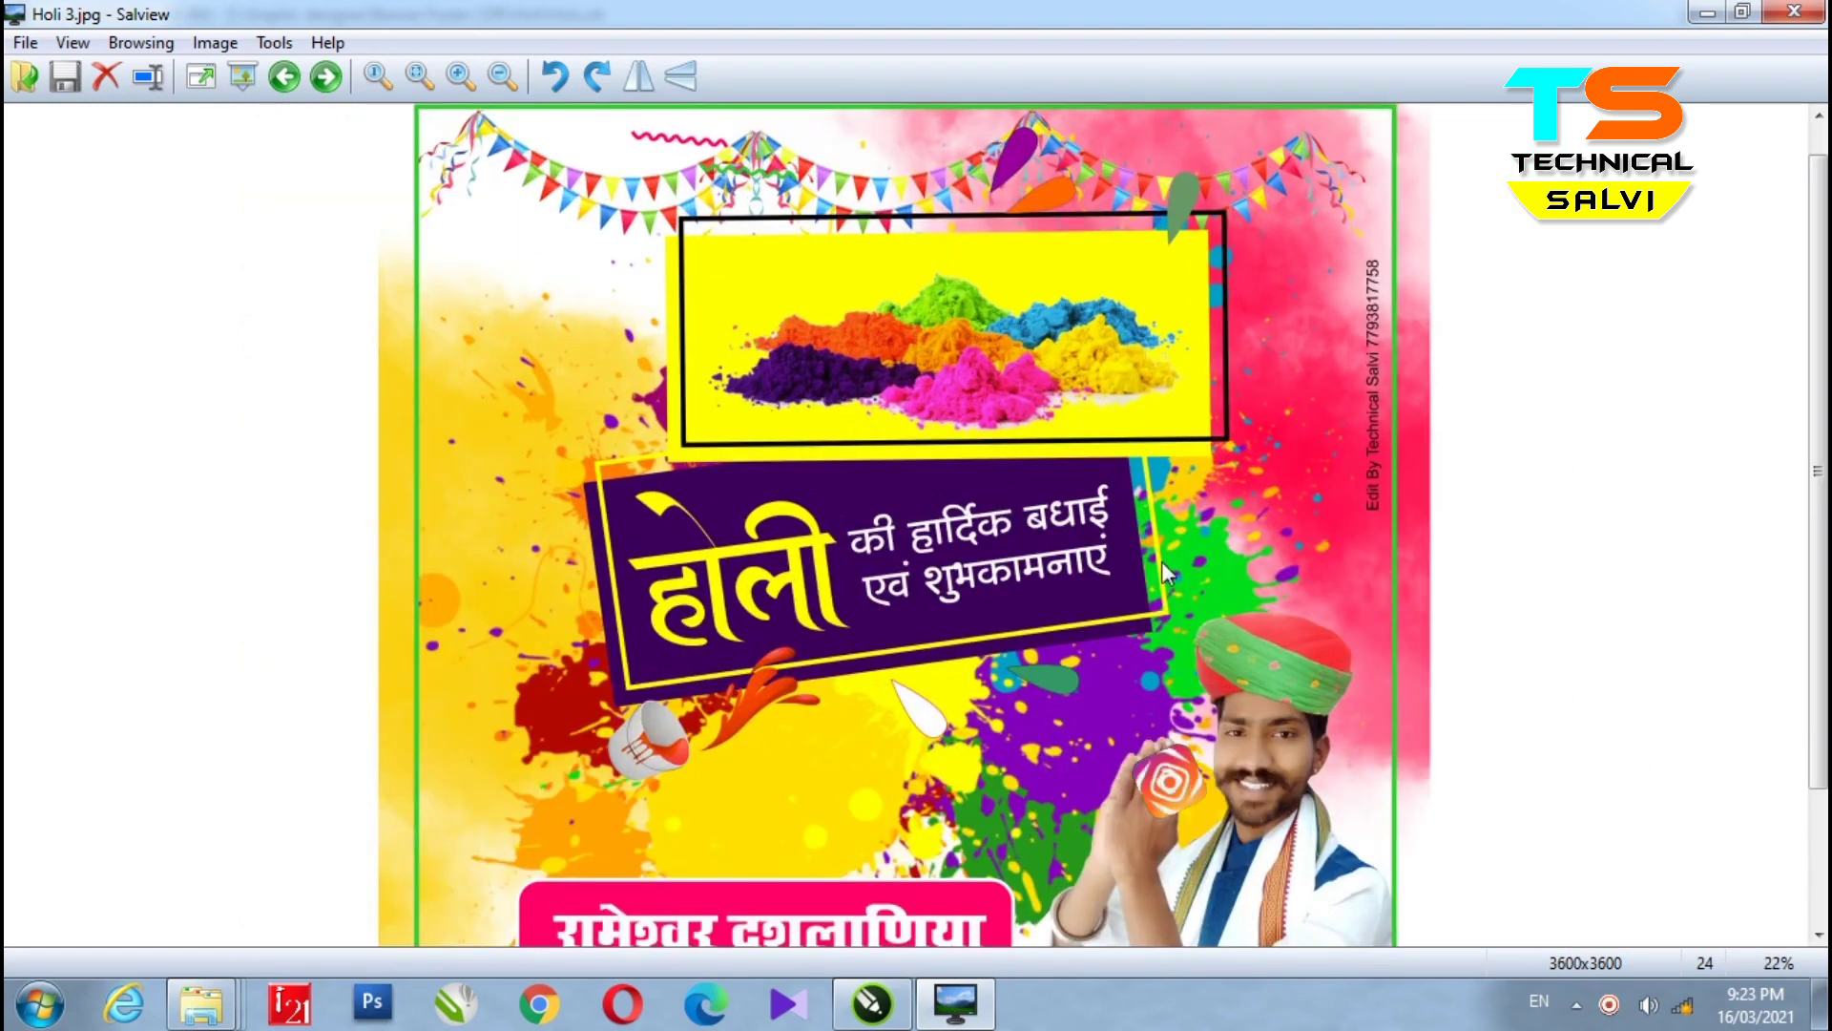
left_click_drag(1322, 641, 1323, 501)
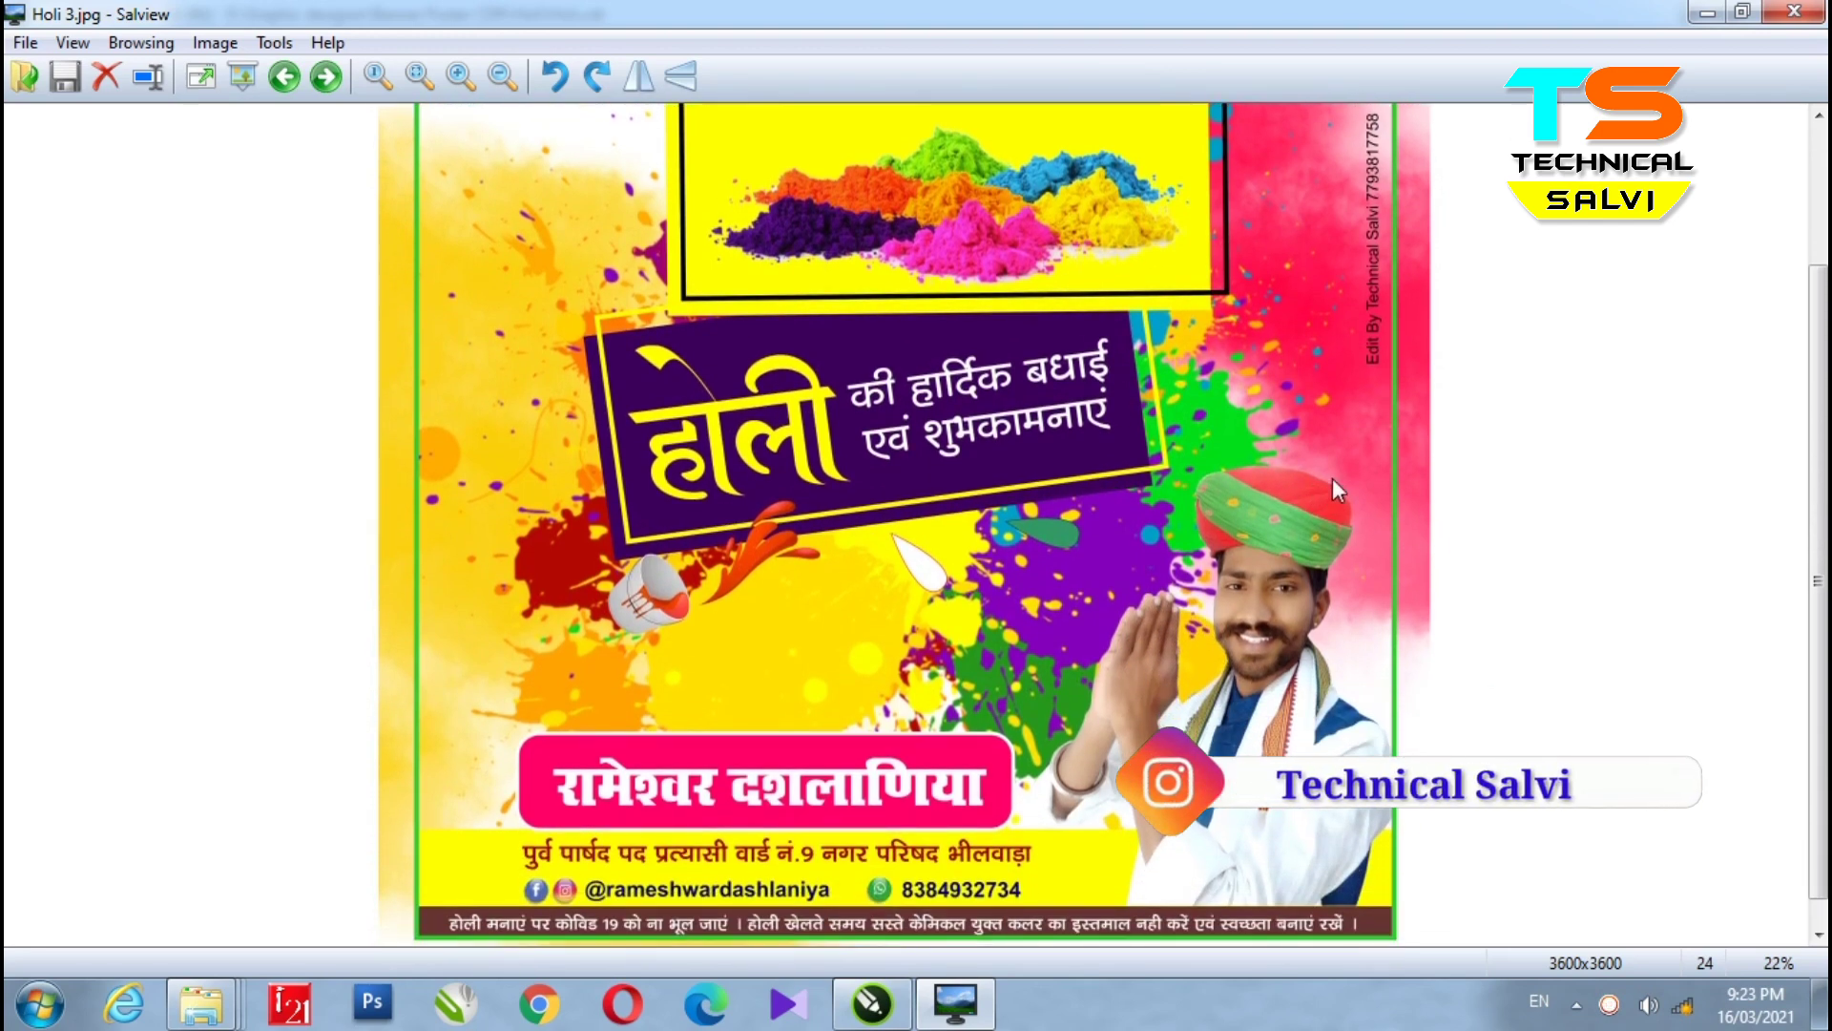
scroll(1330, 416, "up", 1)
left_click_drag(1123, 742, 1111, 415)
- View the Holi 4 poster, panning down to its name and contact rows
key("Right")
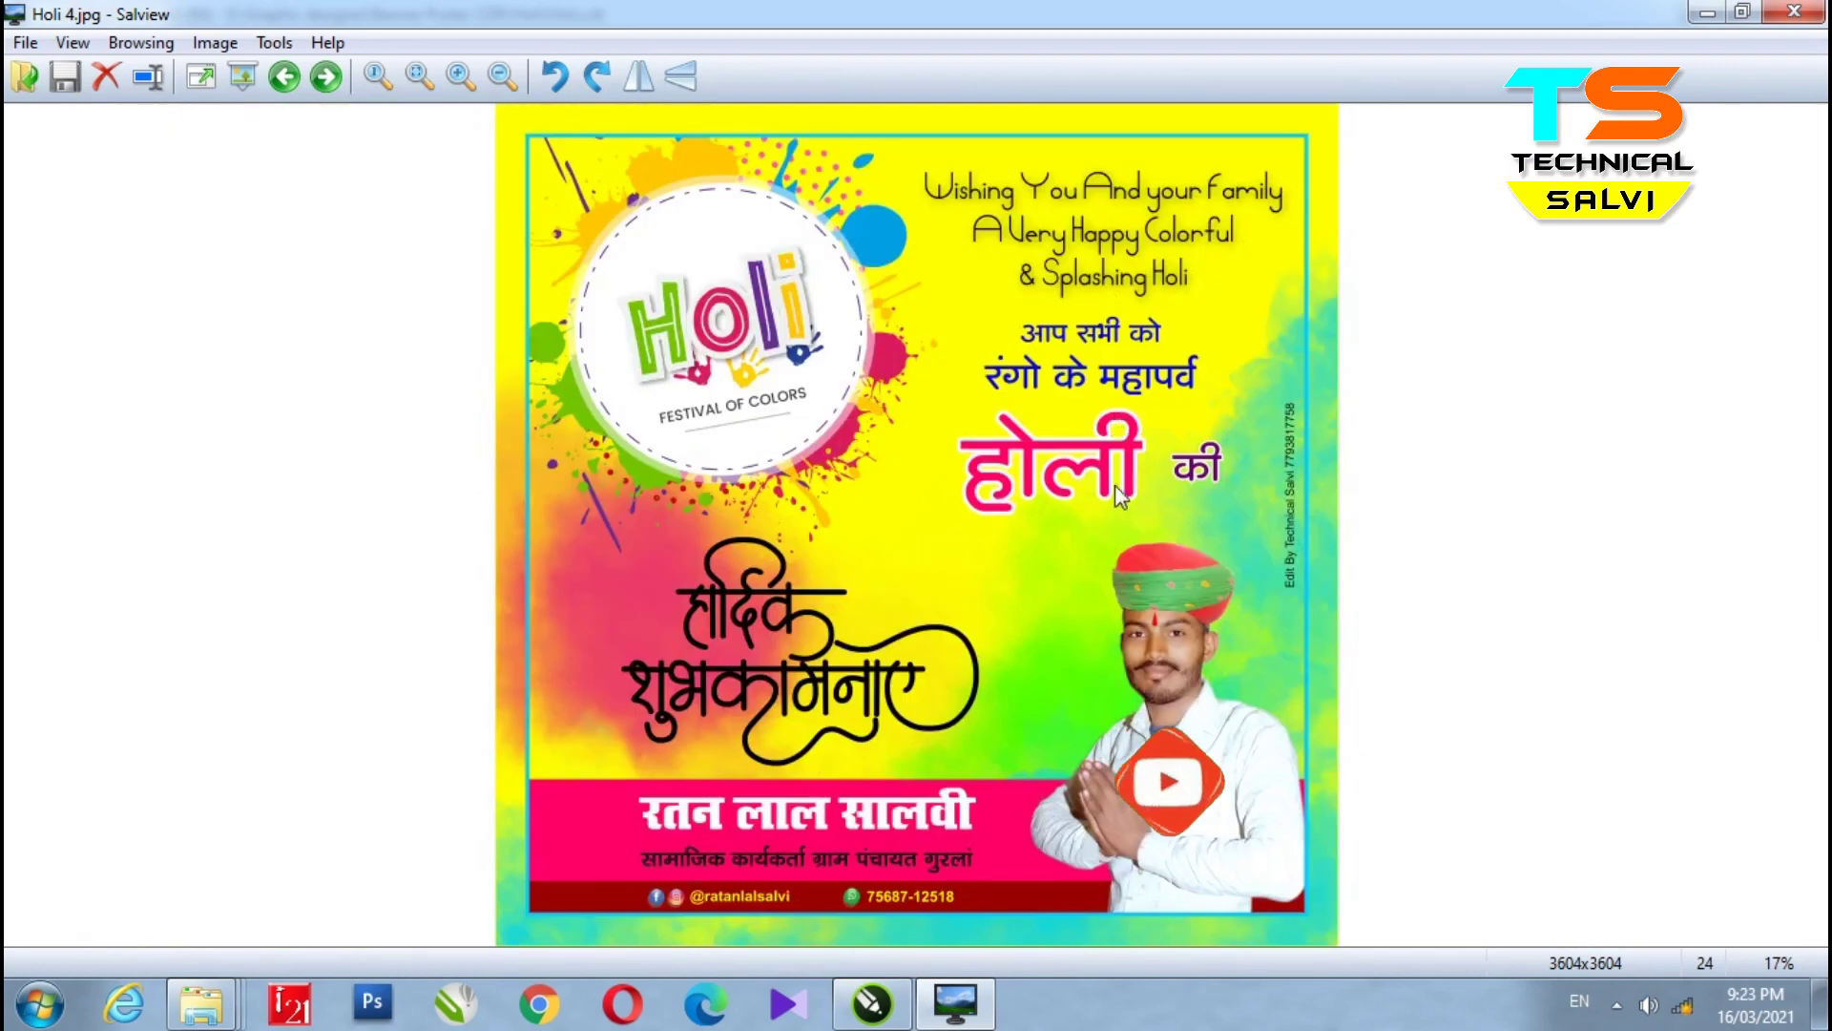
scroll(800, 141, "up", 1)
scroll(800, 141, "up", 1)
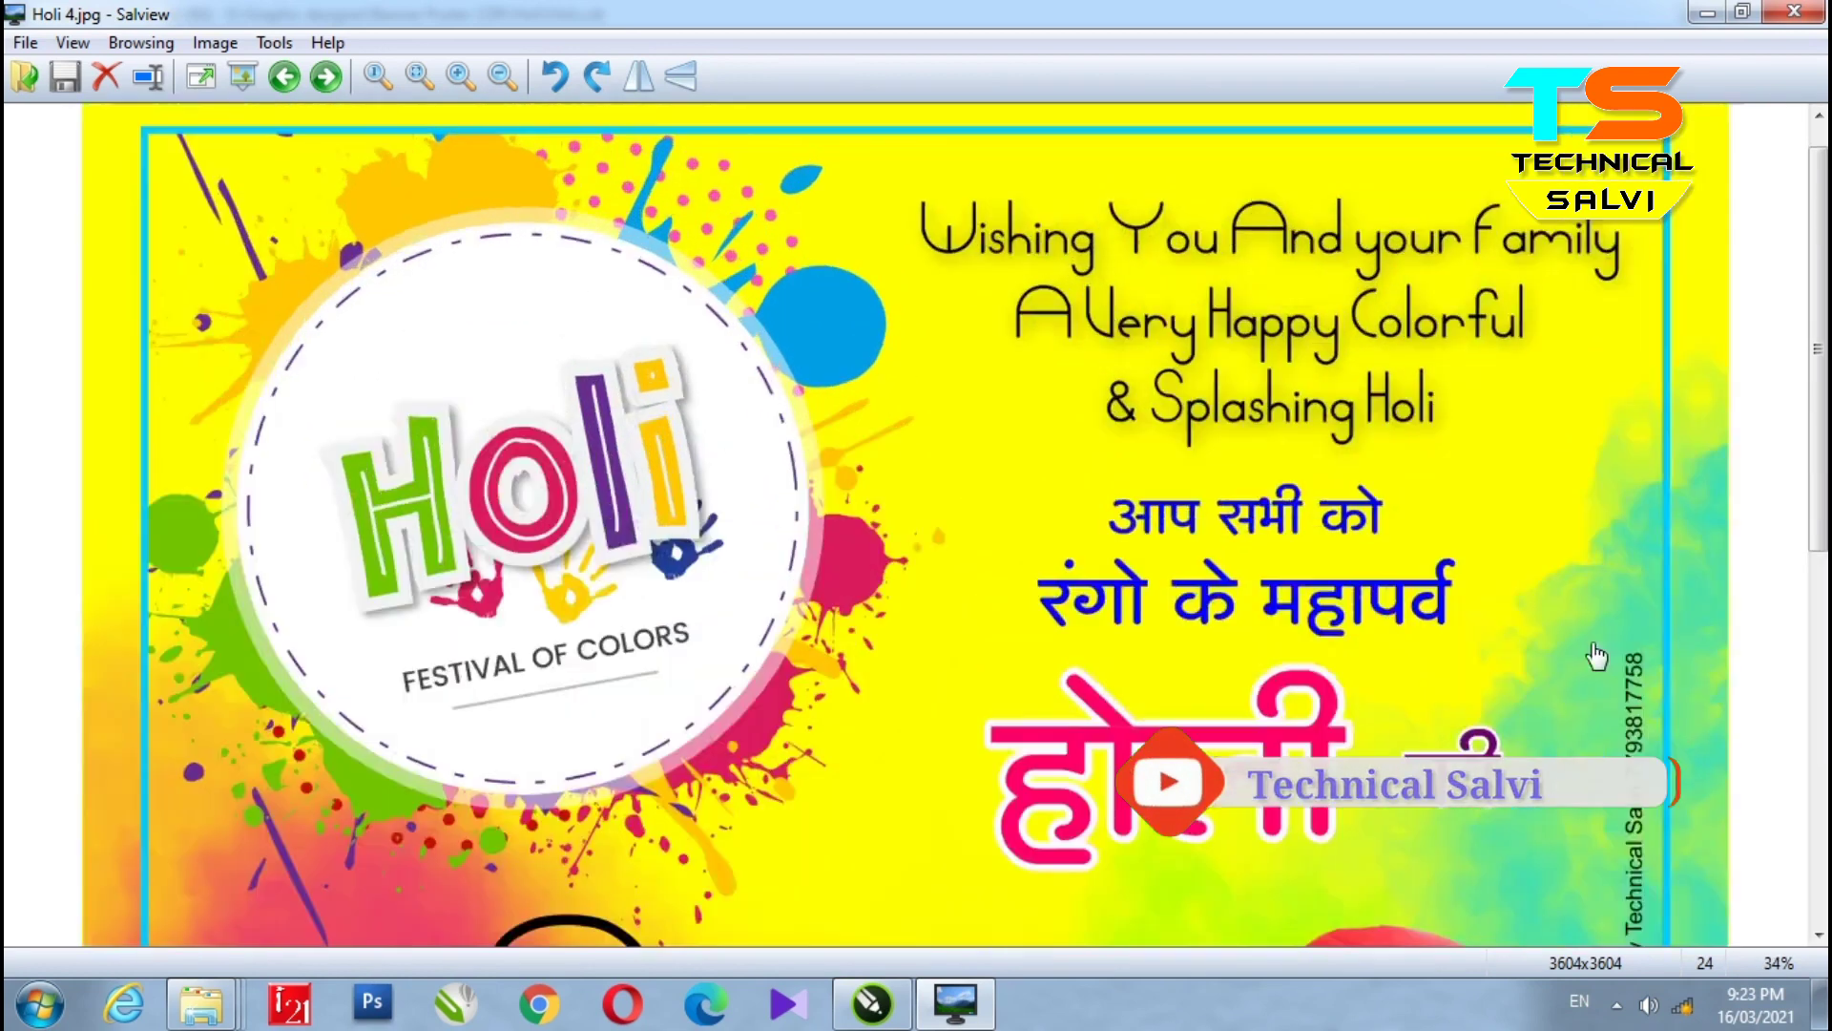
left_click_drag(1596, 654, 1505, 385)
left_click_drag(1168, 741, 1182, 278)
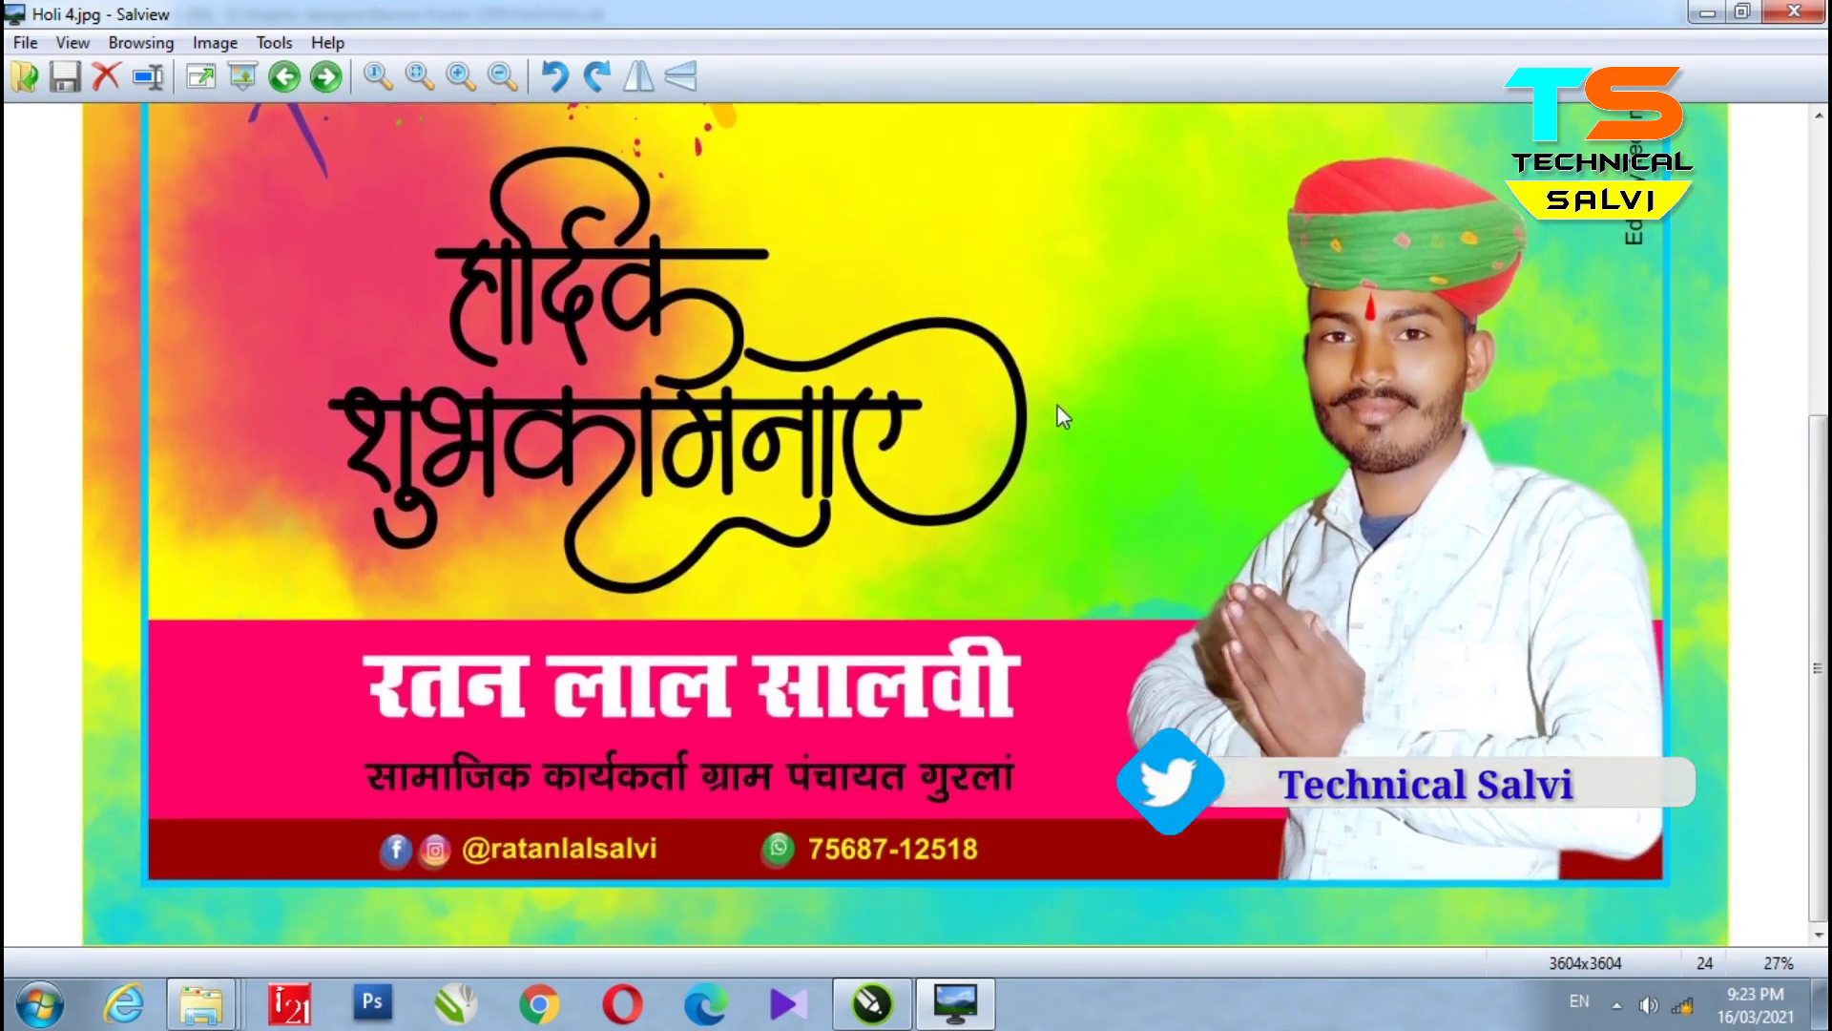
scroll(1062, 417, "down", 2)
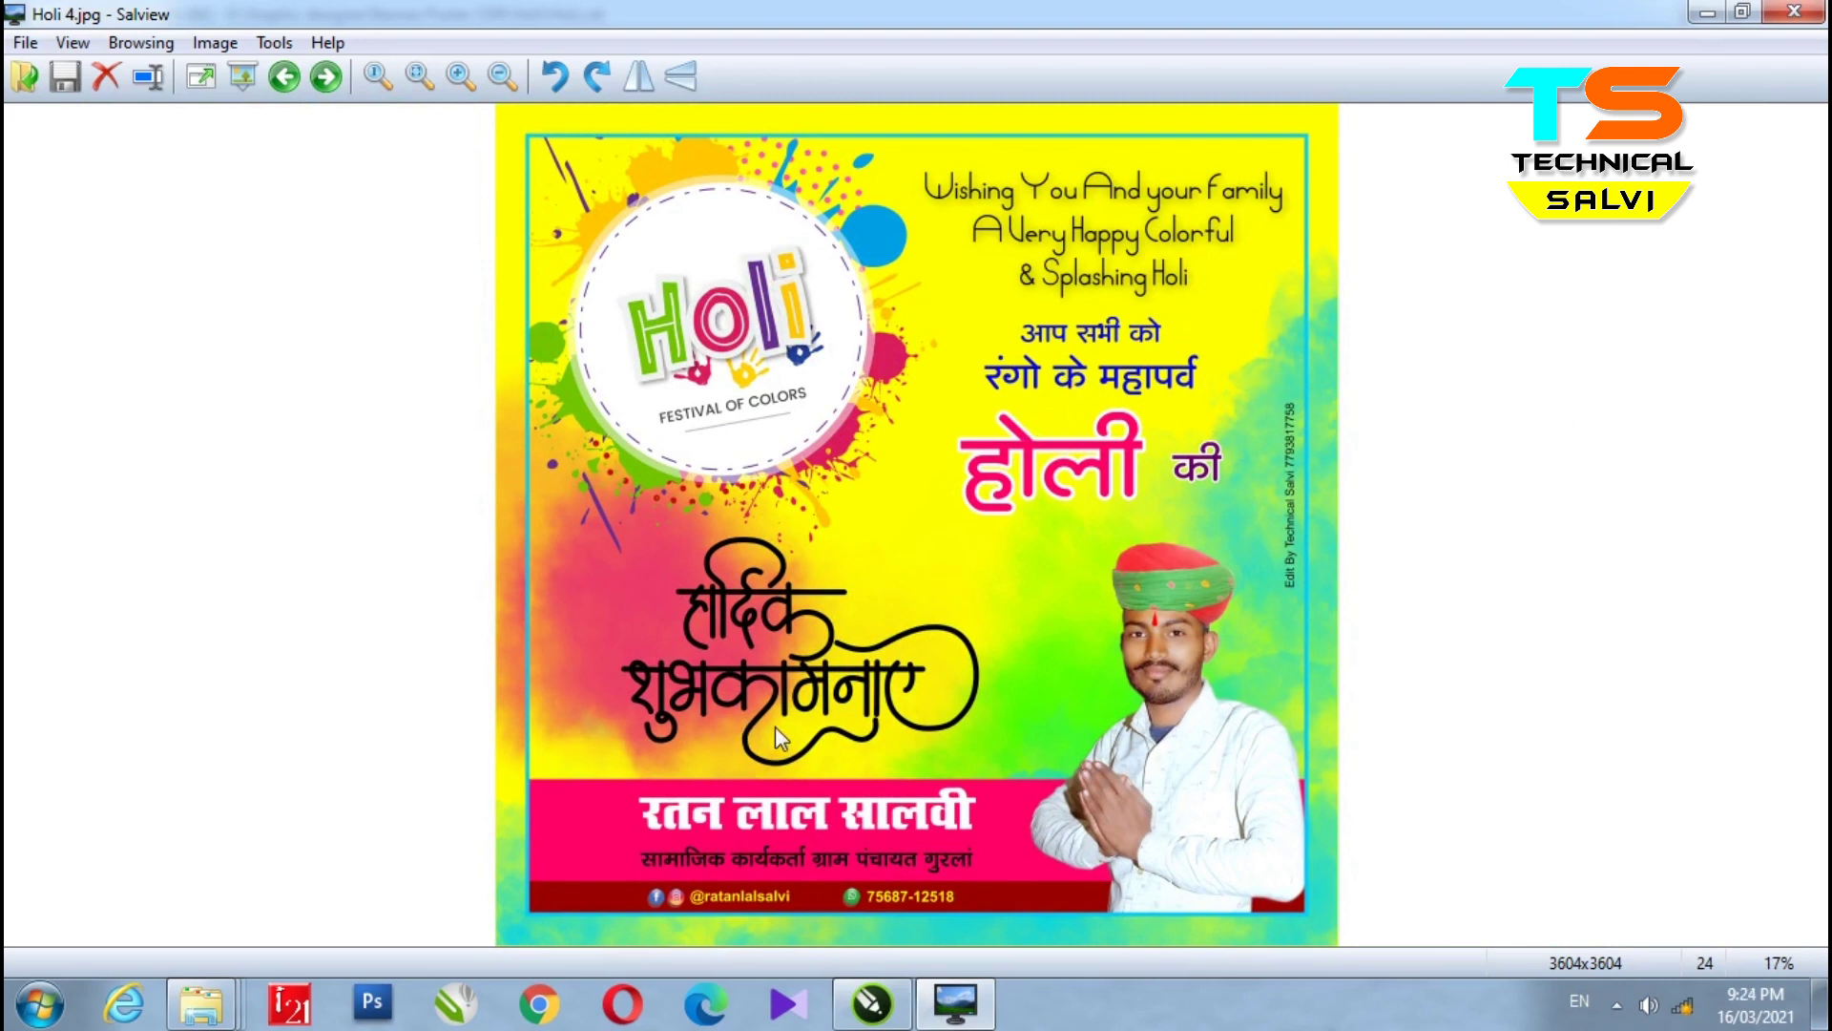
- Close Salview, minimize the folder window, and select the Page 5 poster objects in CorelDRAW
left_click(1792, 13)
left_click_drag(1394, 393, 600, 277)
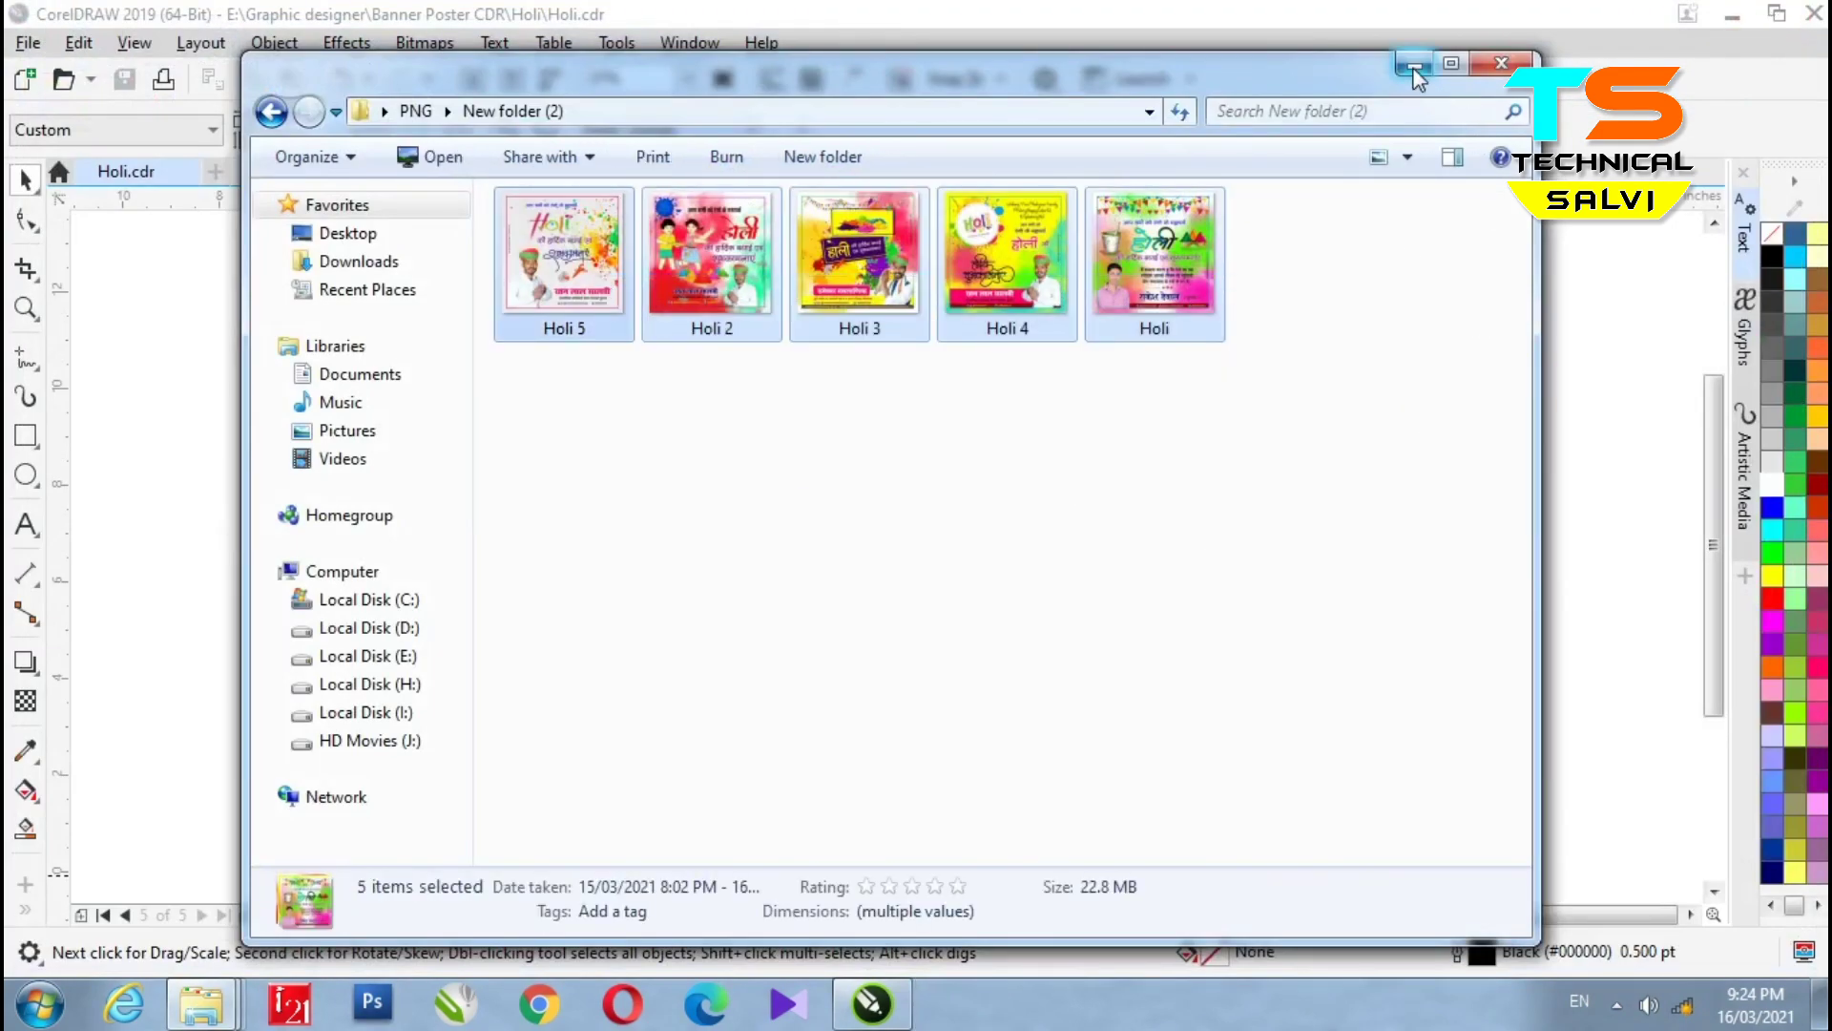
left_click(1414, 66)
left_click_drag(1308, 622, 1275, 800)
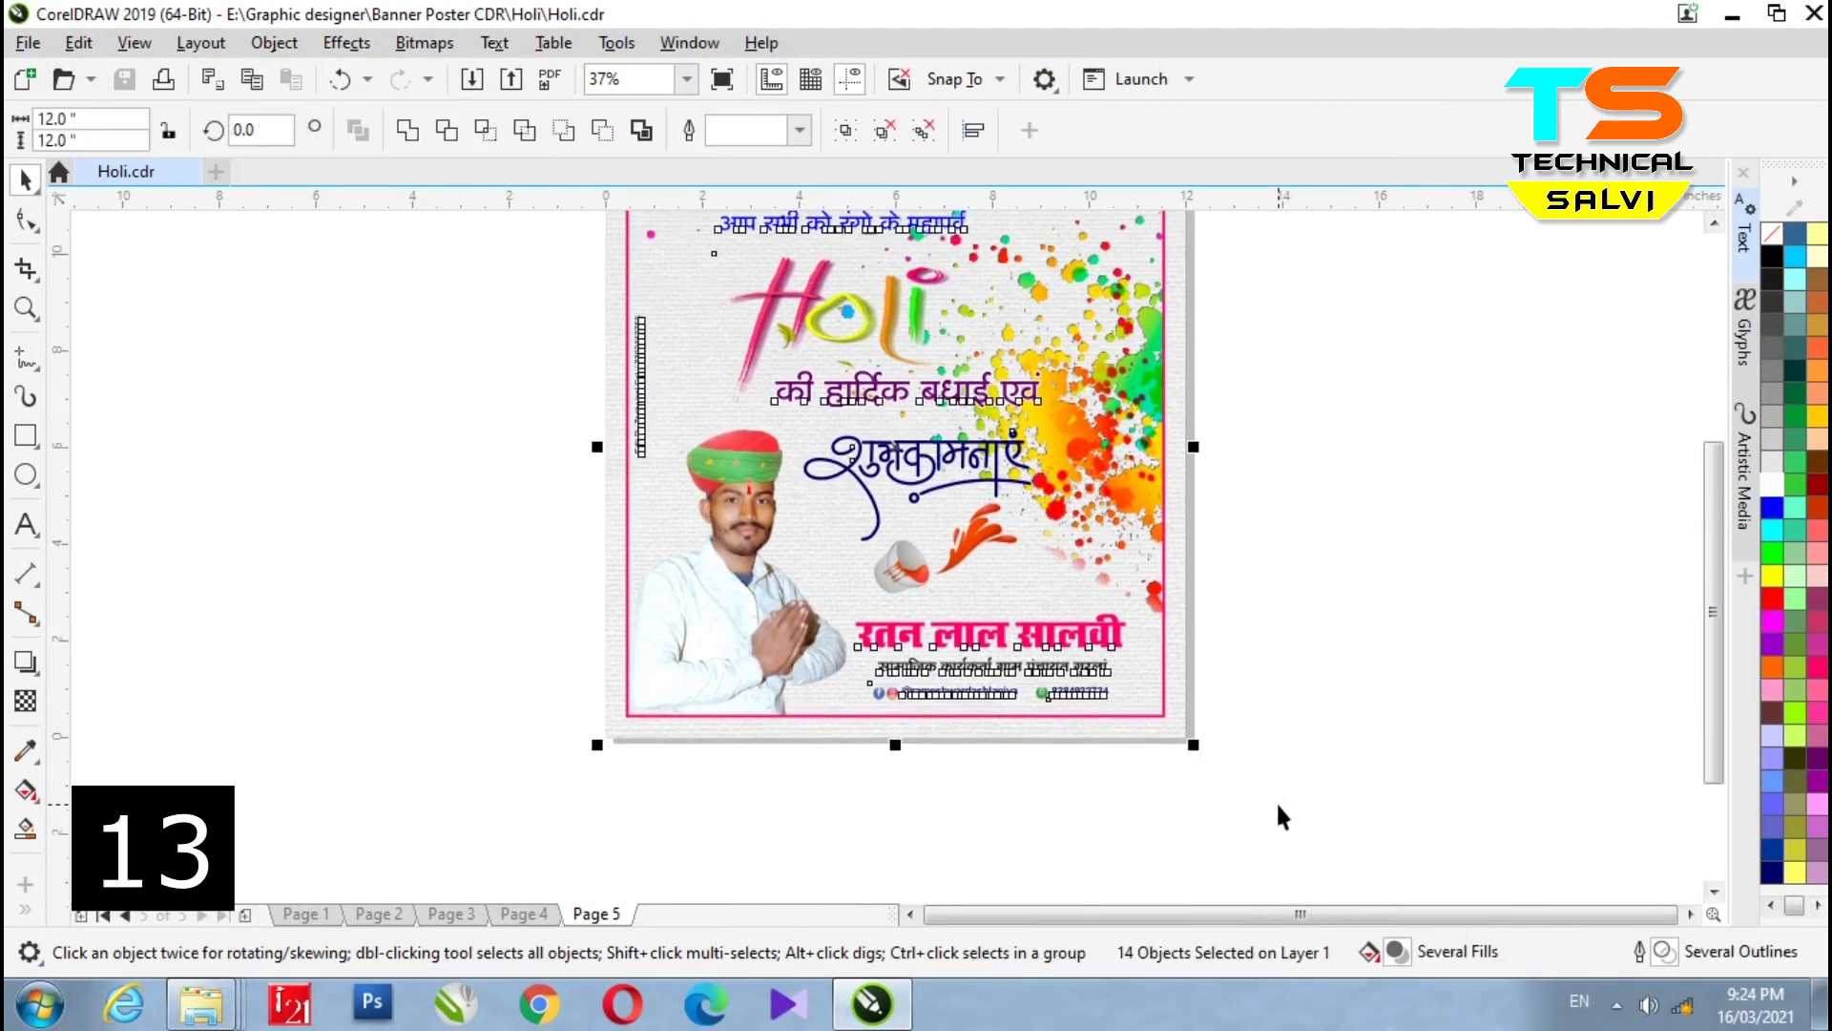
- Inspect the Page 5 selection and the की हार्दिक बधाई एवं greeting line
left_click(771, 606)
left_click(1427, 584)
left_click(897, 391)
scroll(897, 389, "up", 2)
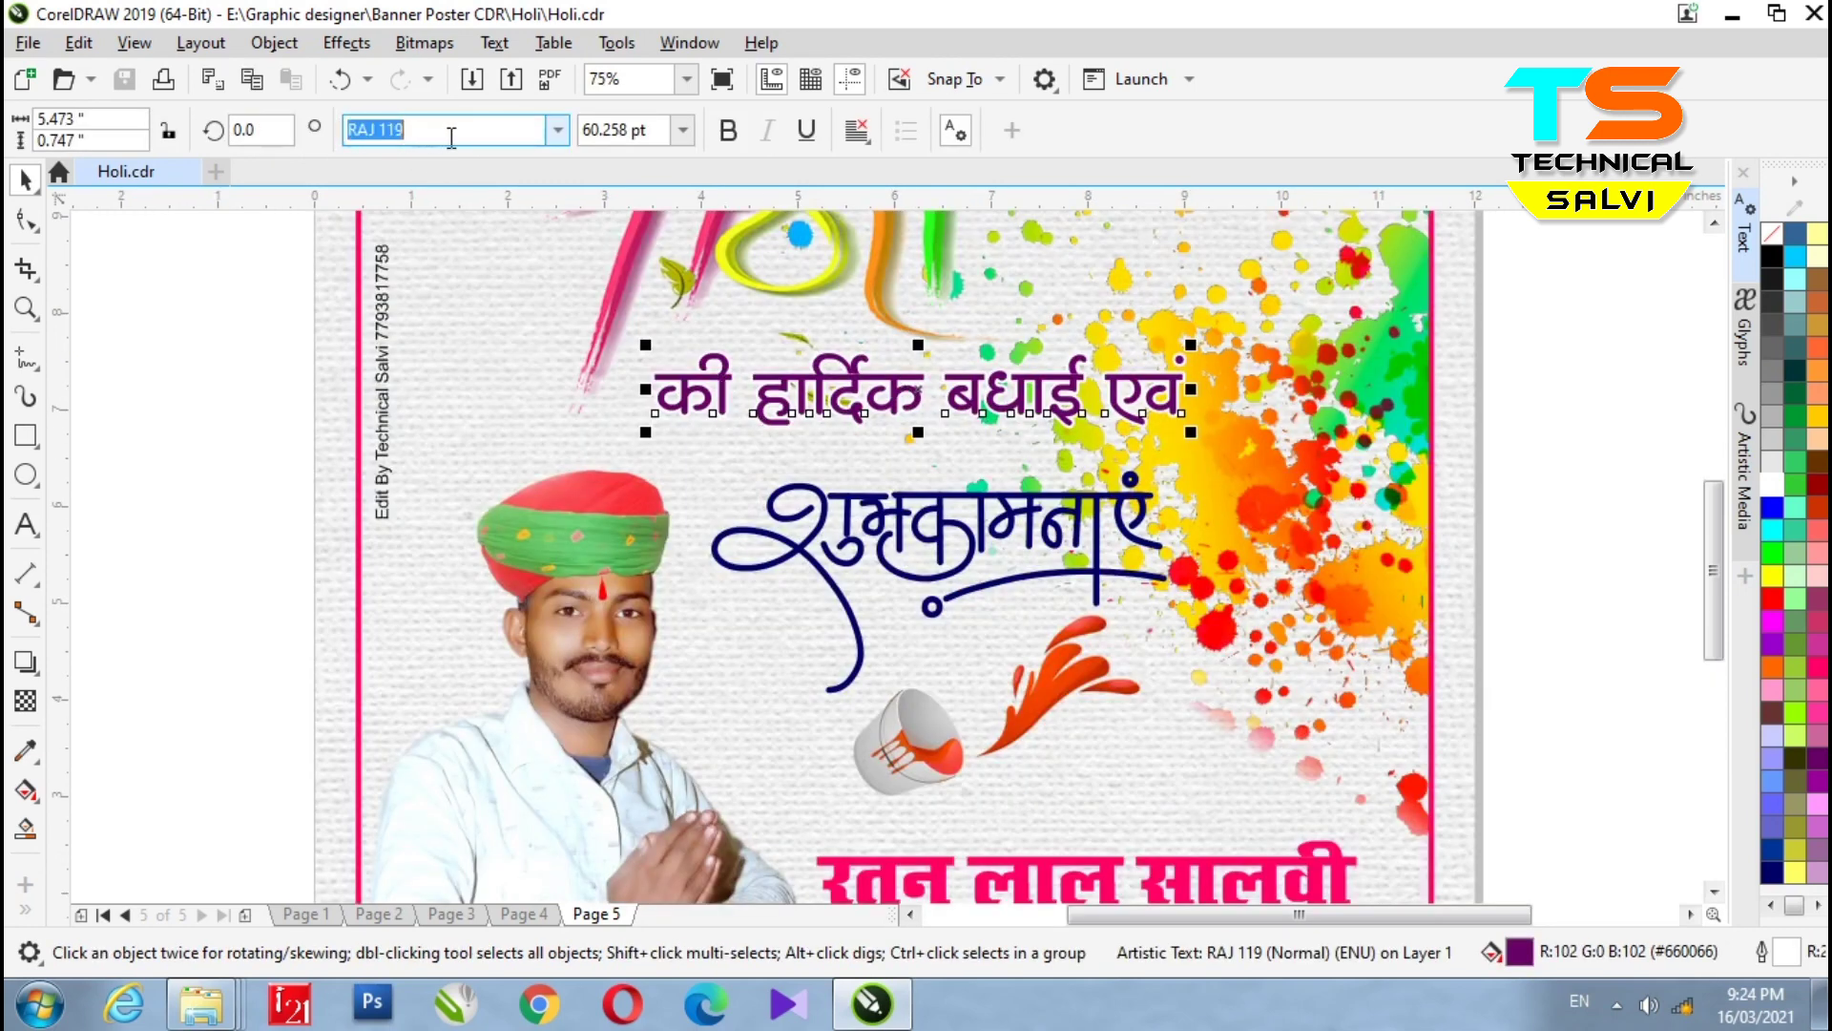
left_click(849, 392)
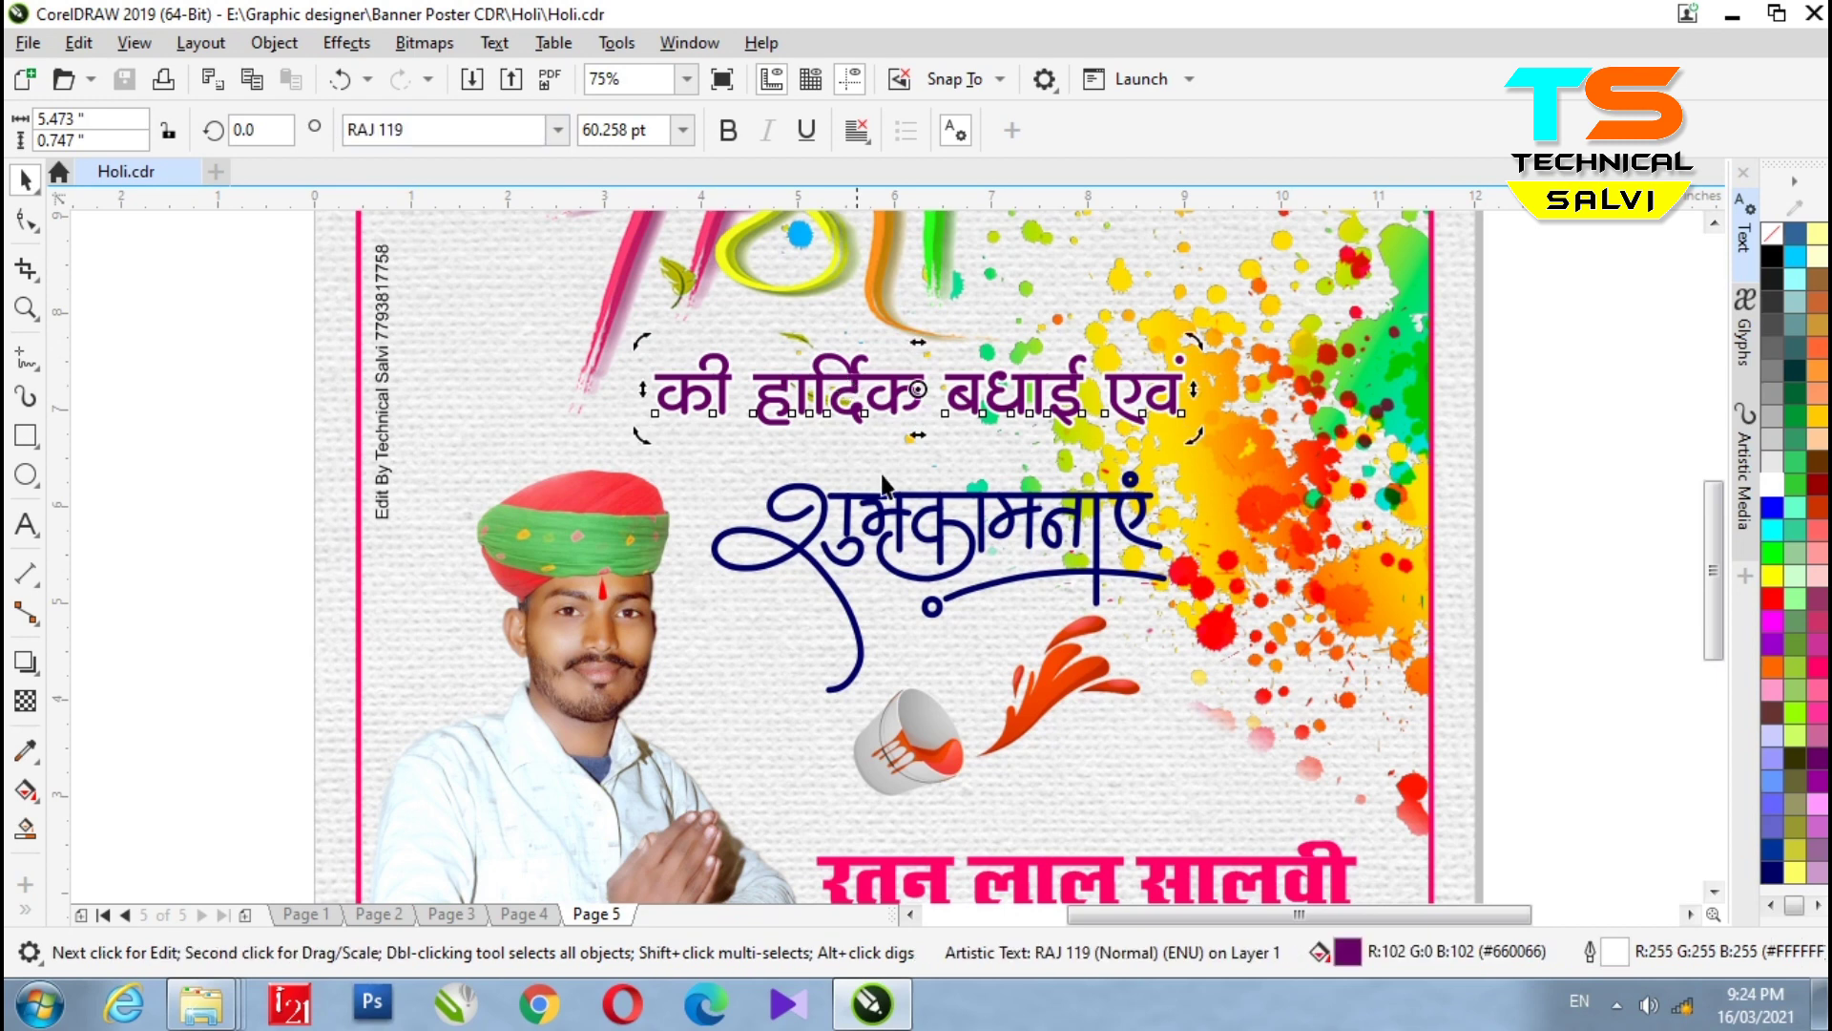
- Check the calligraphy, Holi title and top Hindi line, then Edit PowerClip on the background
left_click(894, 535)
left_click(879, 531)
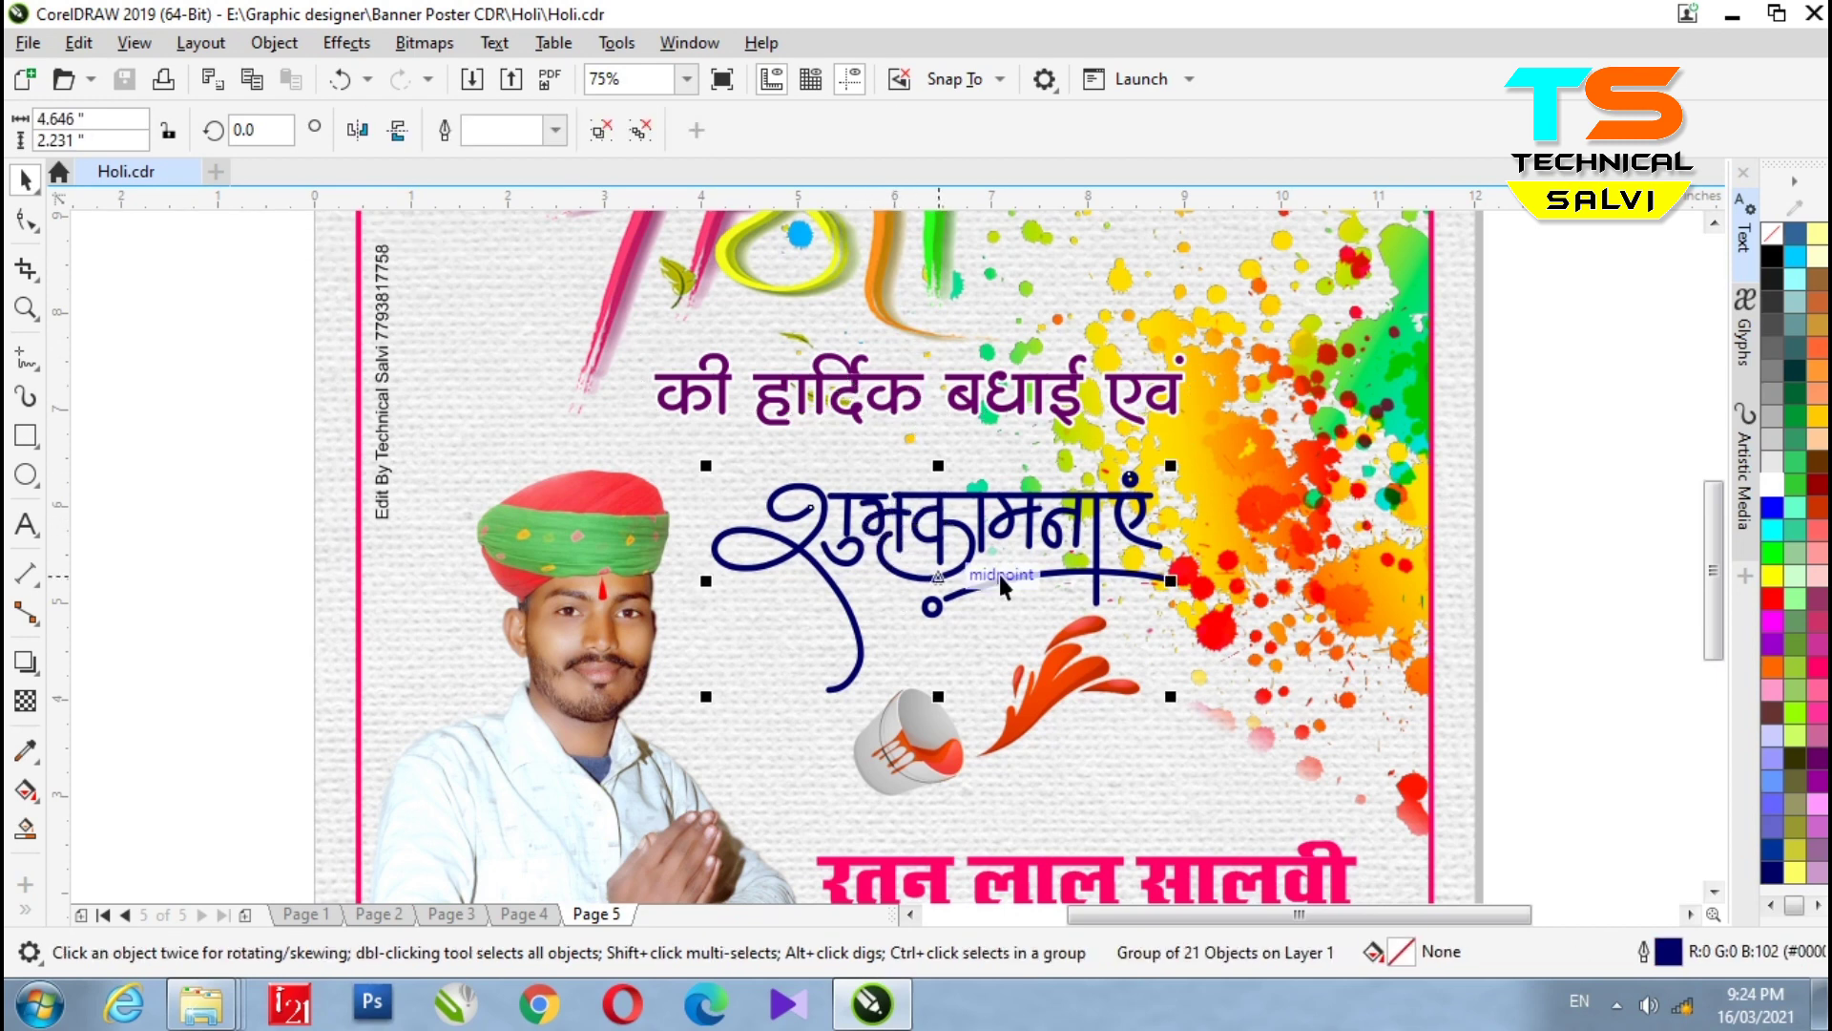
scroll(1069, 592, "down", 2)
scroll(953, 424, "up", 2)
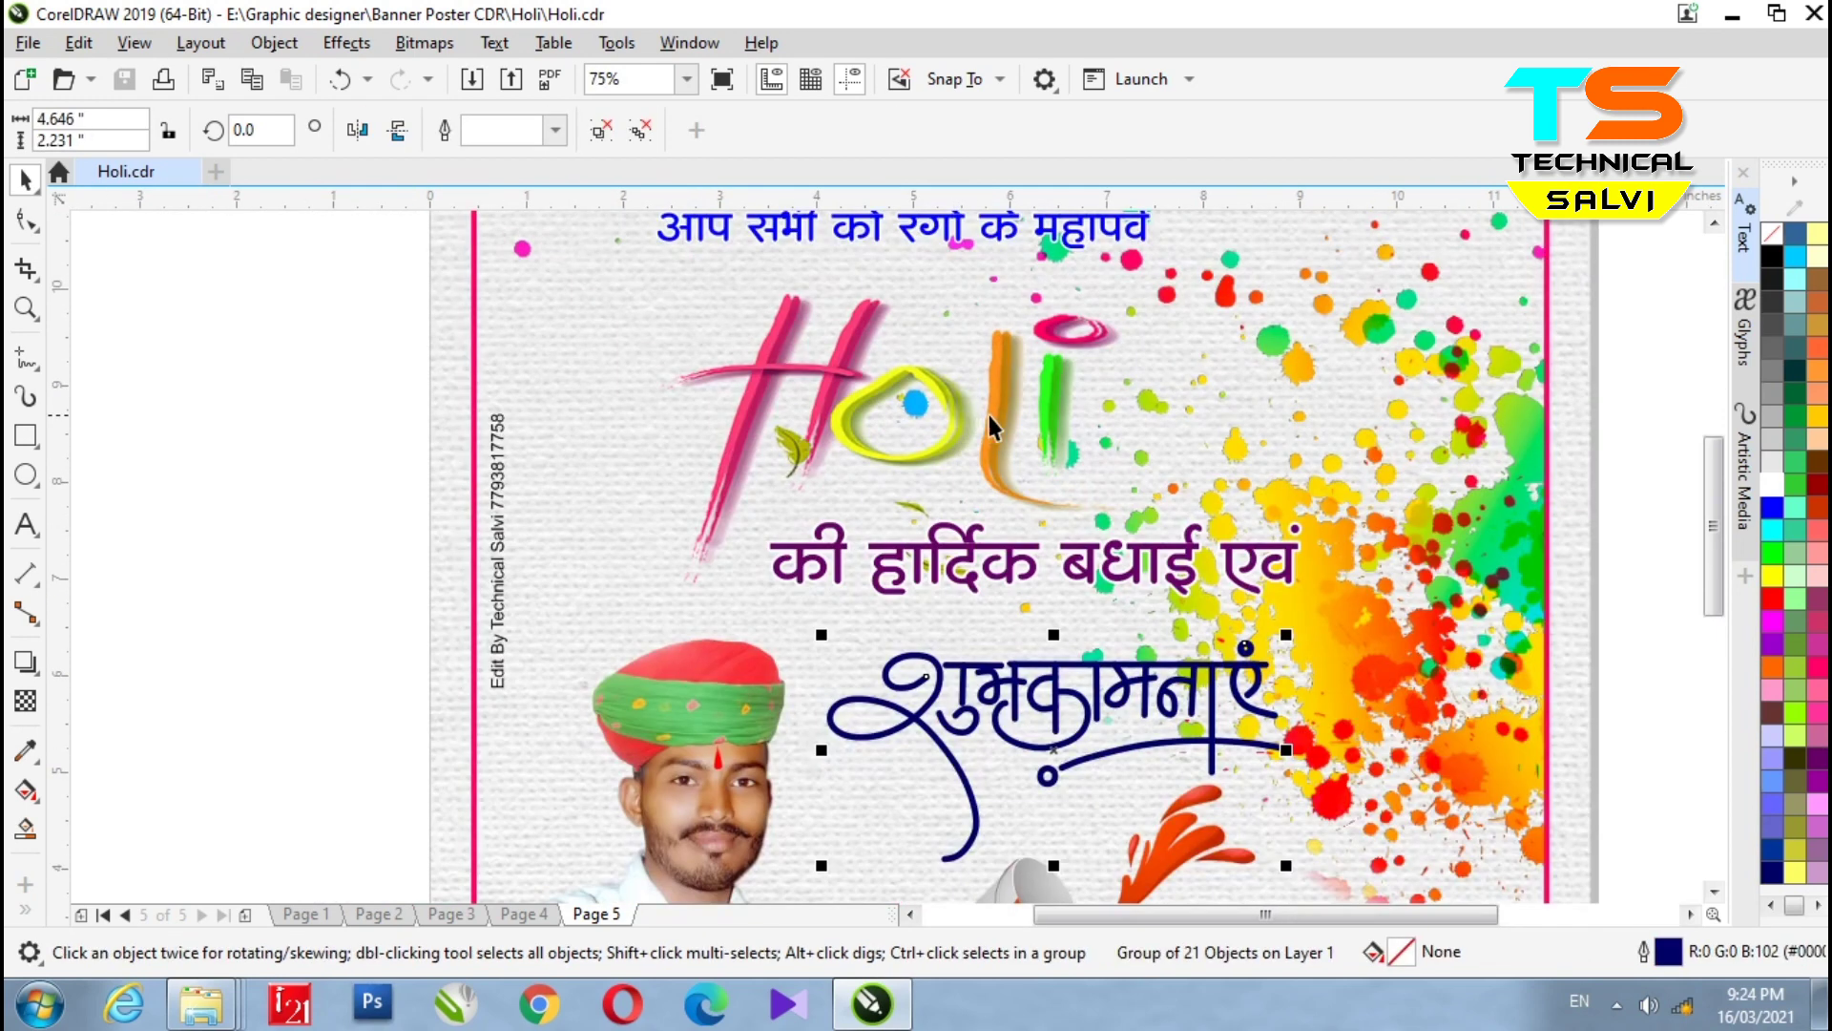
left_click(992, 415)
left_click(856, 232)
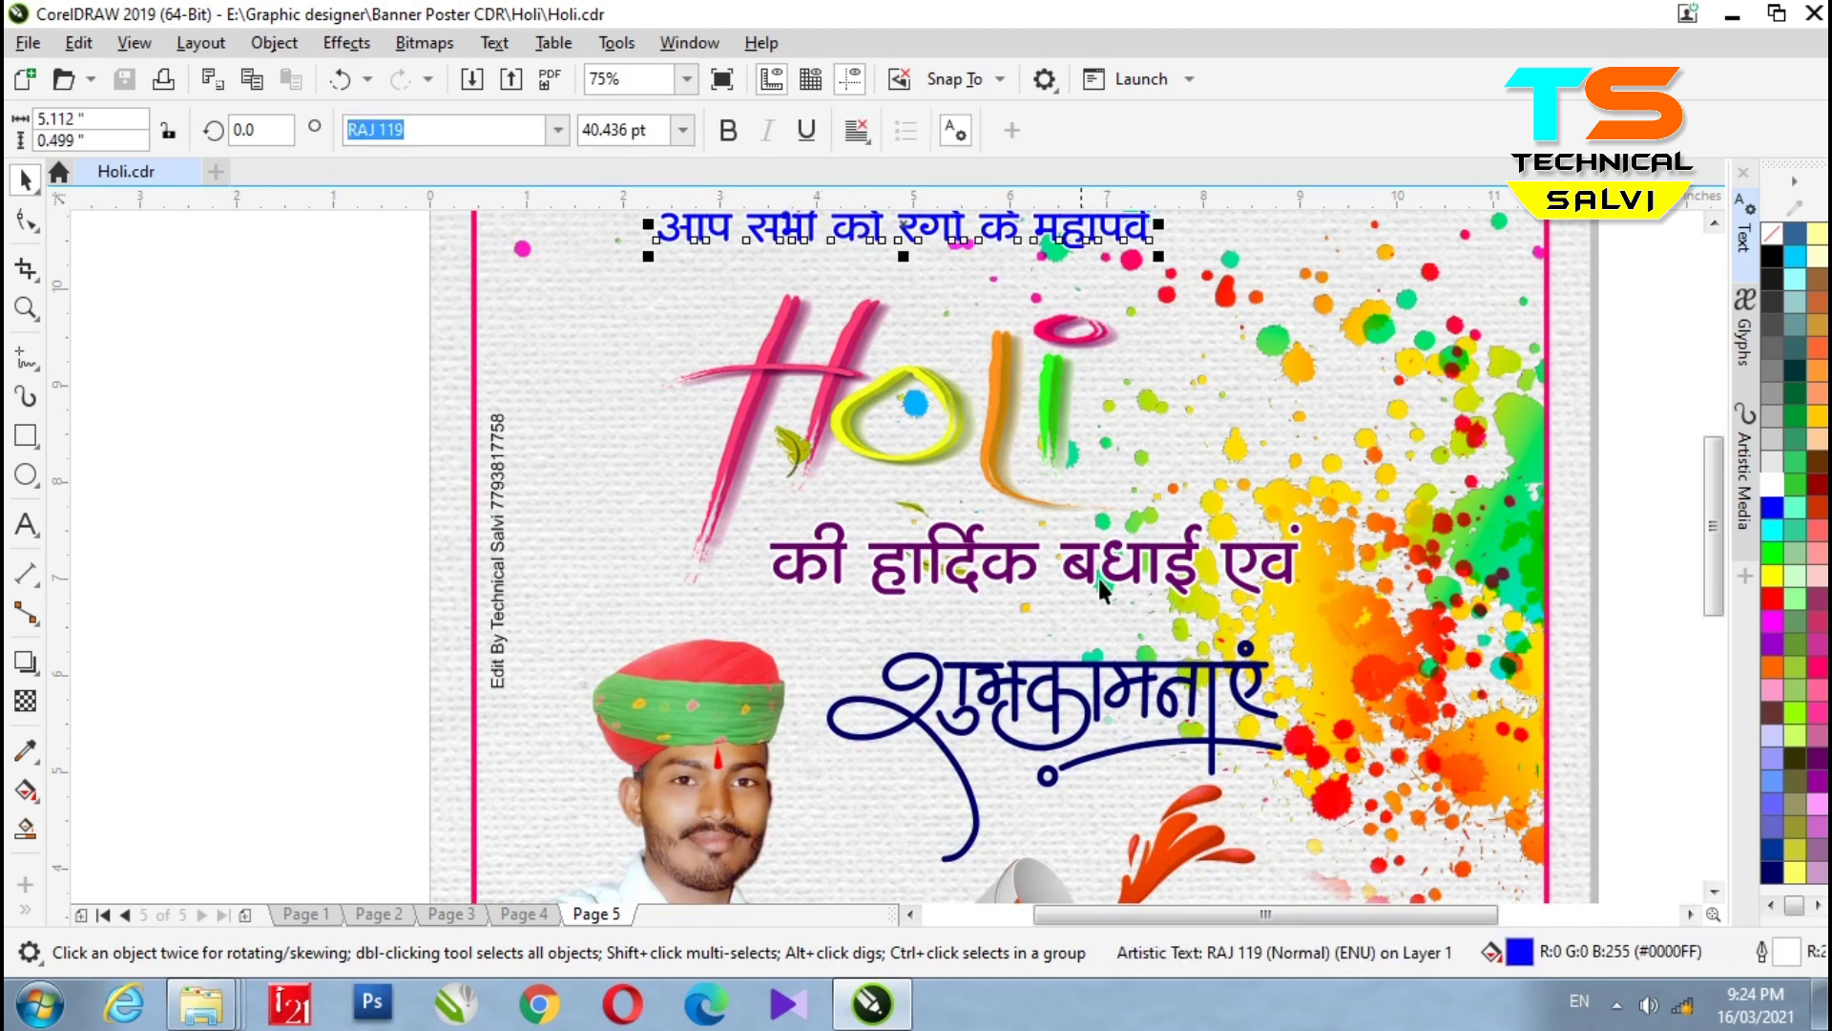
scroll(1061, 508, "down", 2)
left_click(1269, 504, "ctrl")
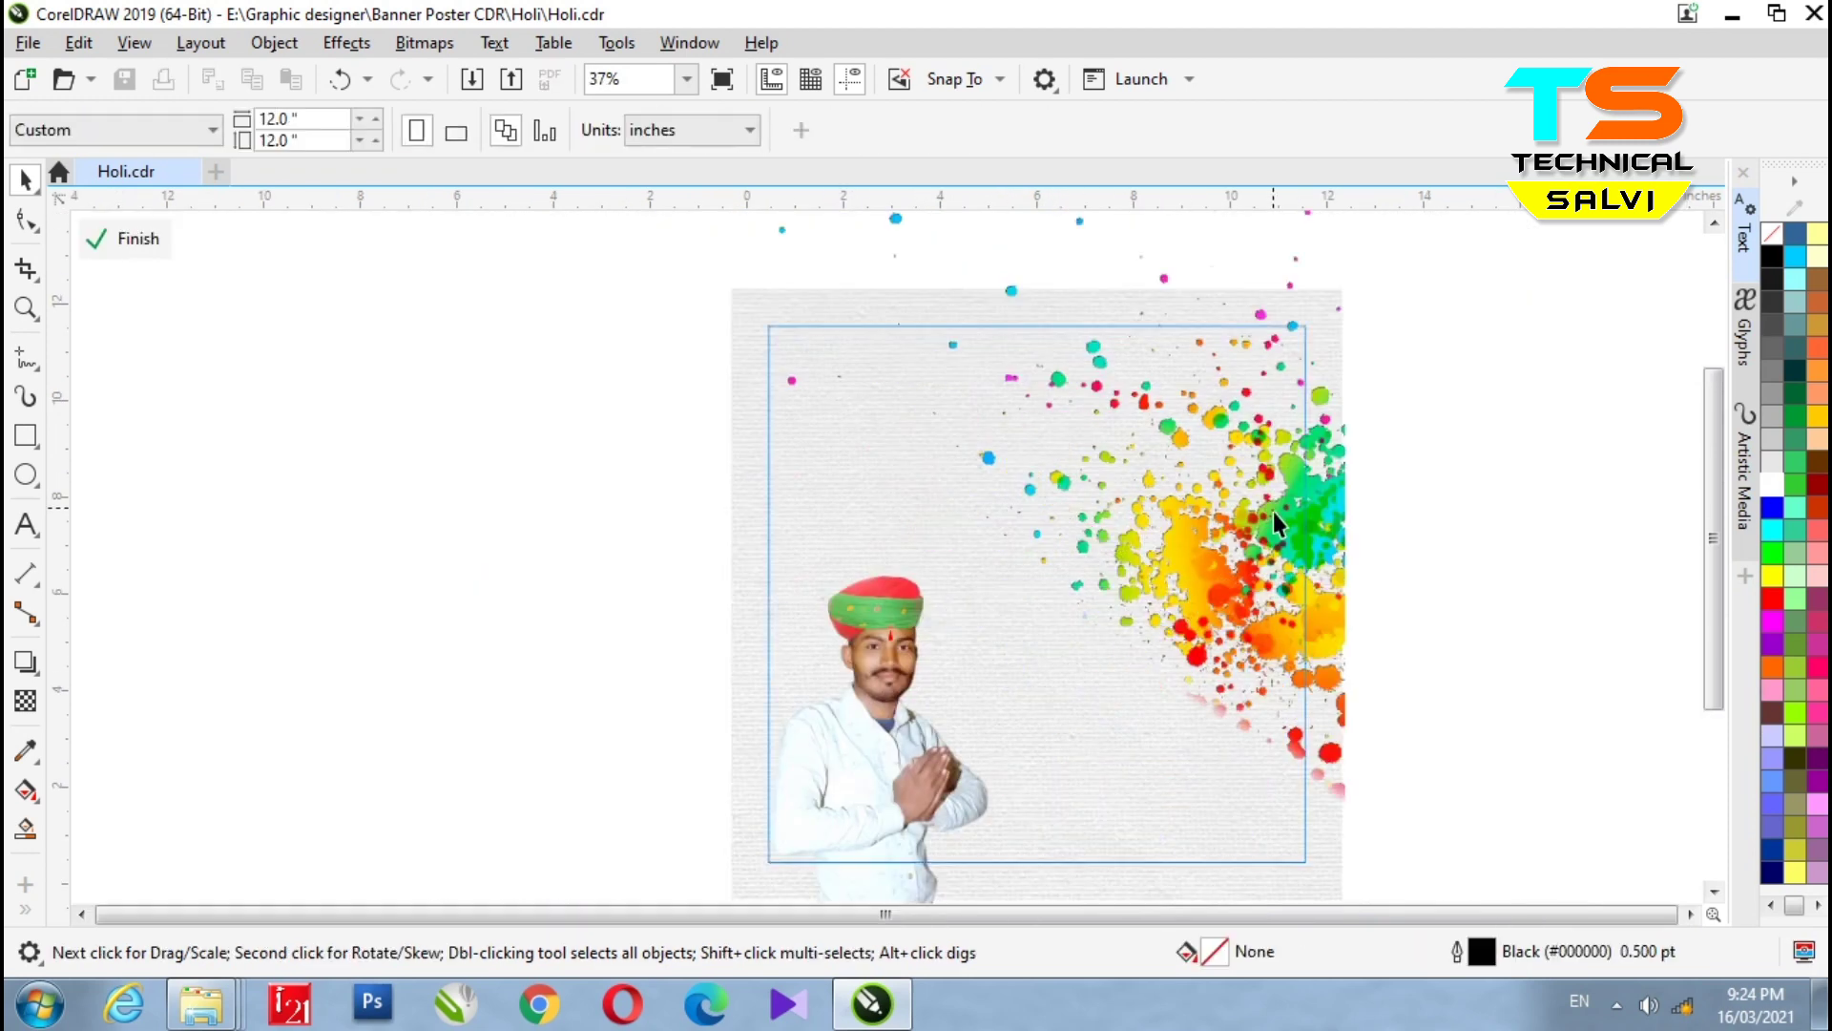
- Drag the colour splash off the poster frame and undo, keeping it in place
left_click(1274, 524)
scroll(1345, 539, "up", 2)
scroll(1279, 547, "up", 1)
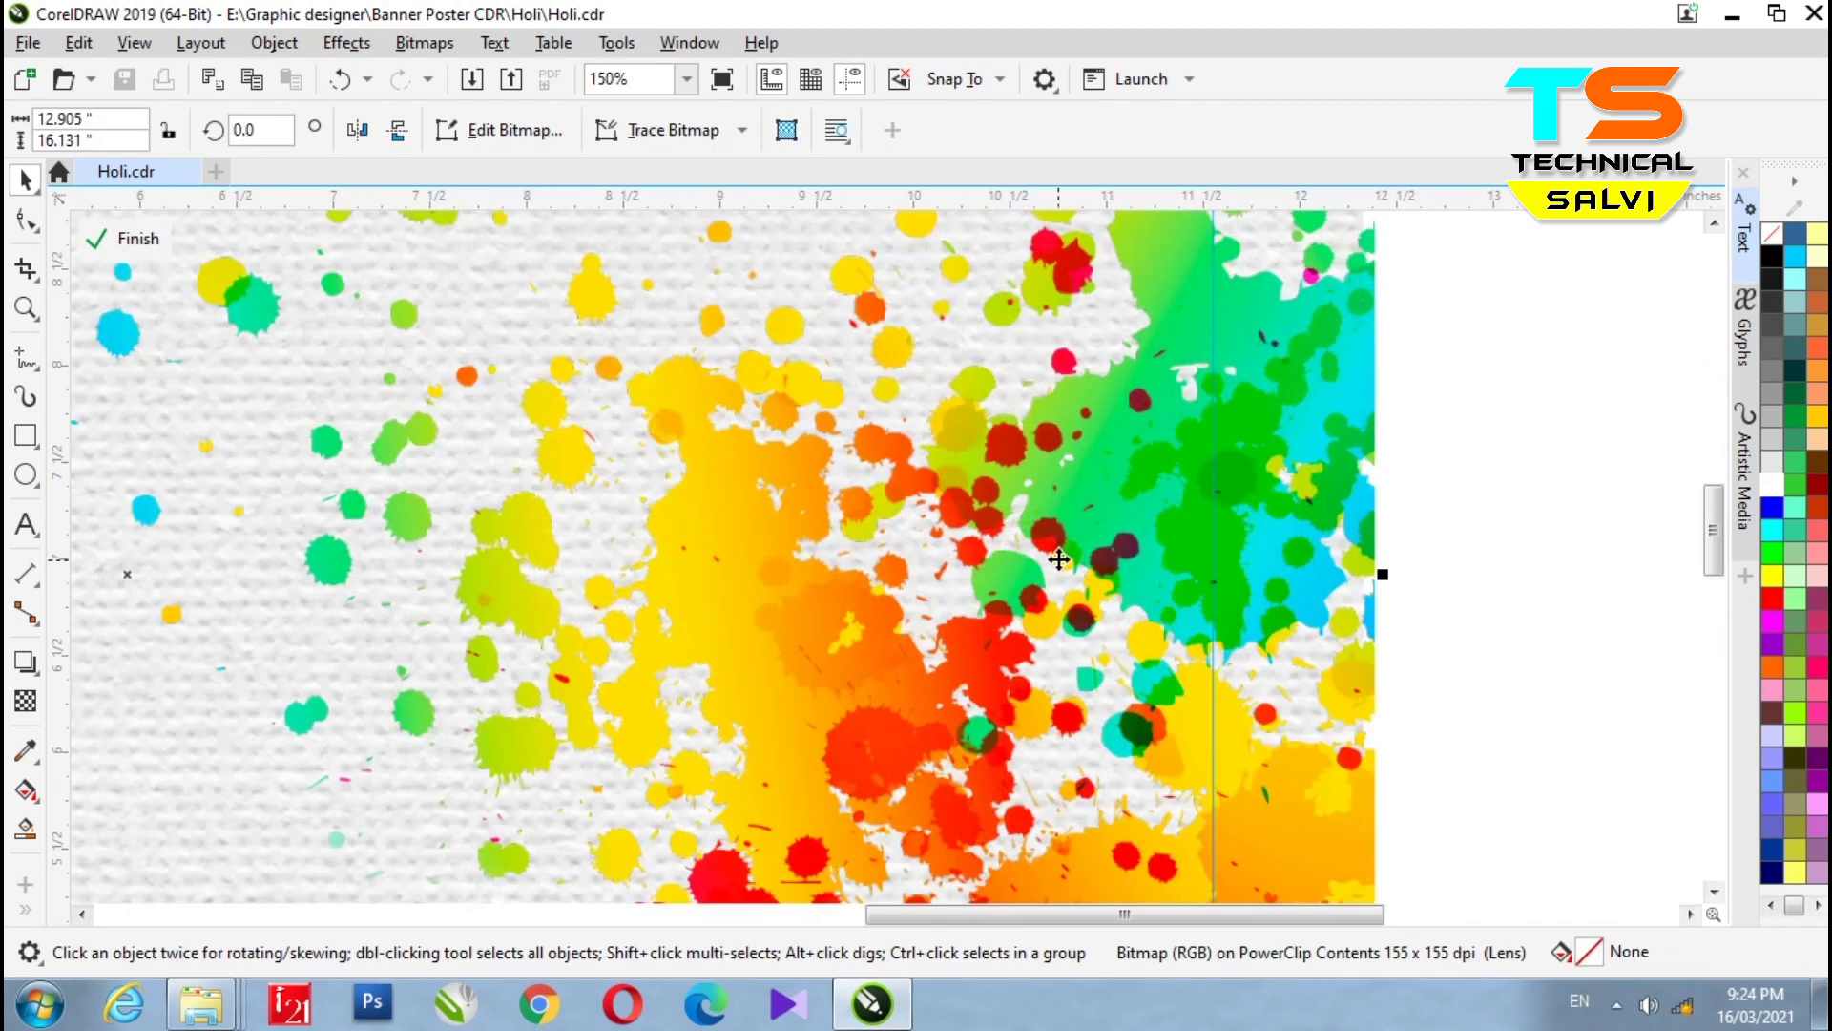
scroll(1046, 548, "down", 3)
scroll(1046, 549, "down", 3)
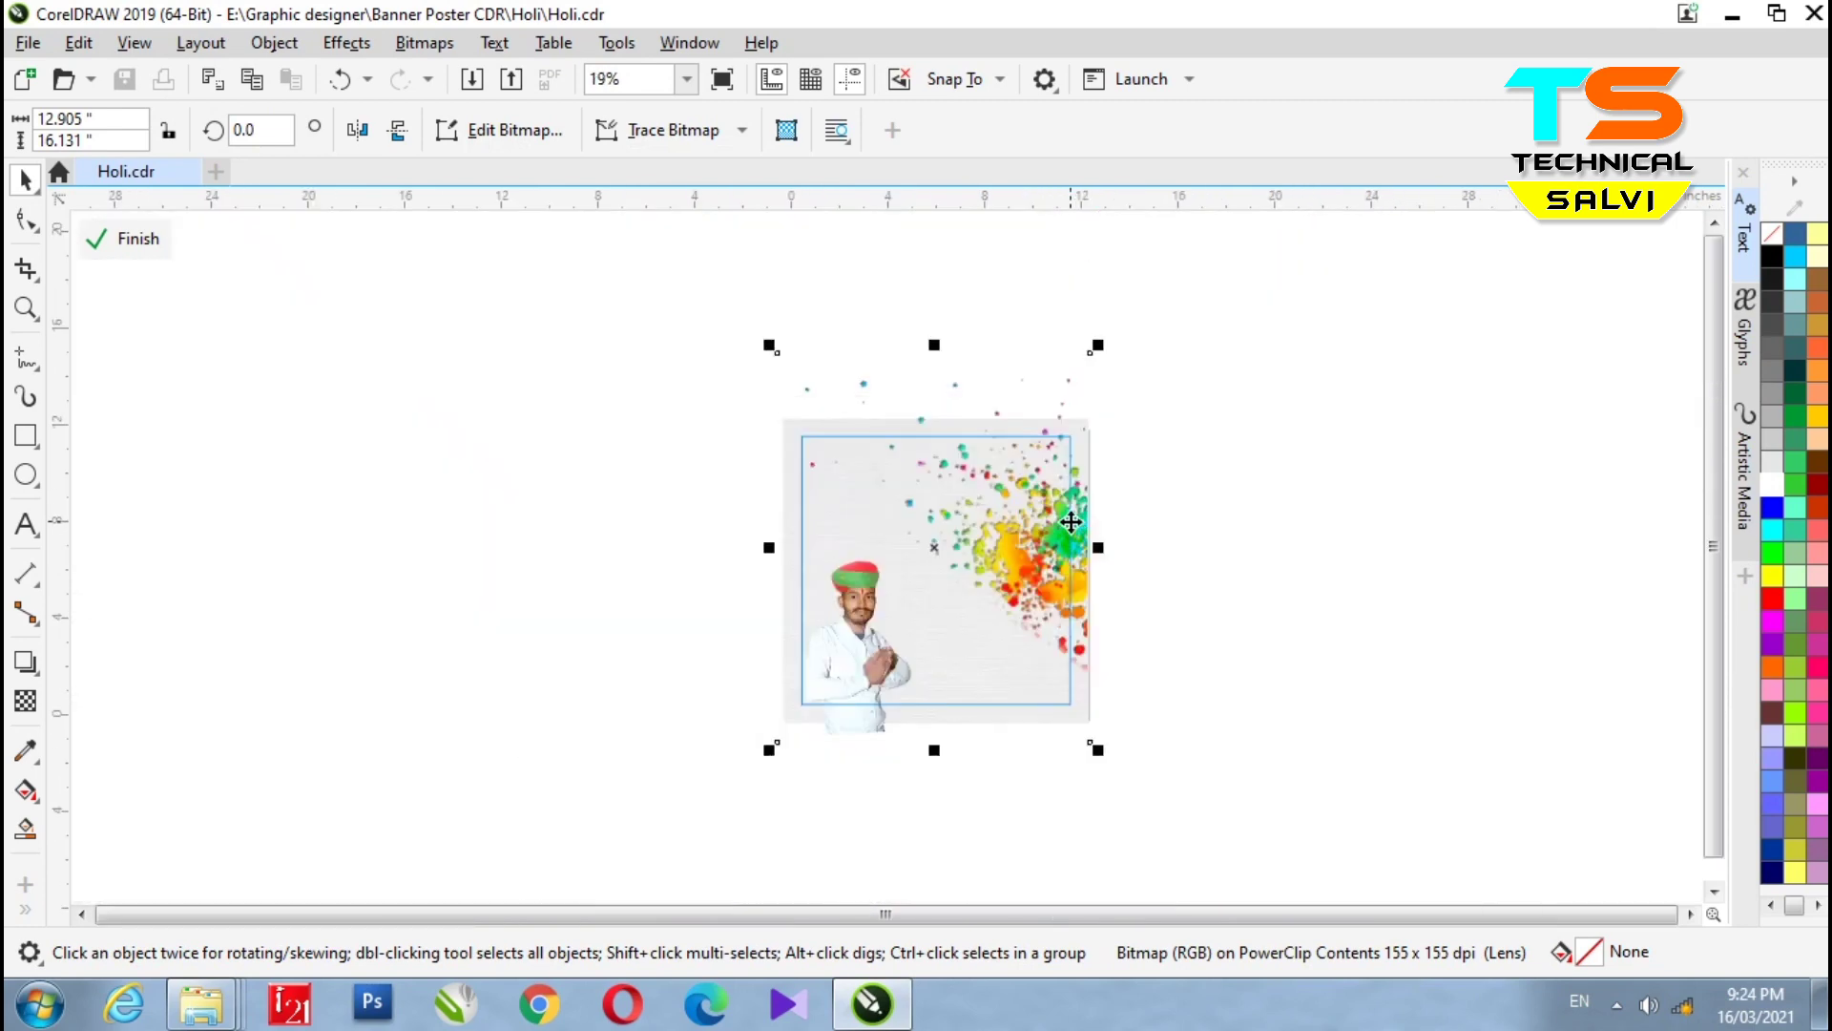
left_click_drag(1054, 530, 1321, 551)
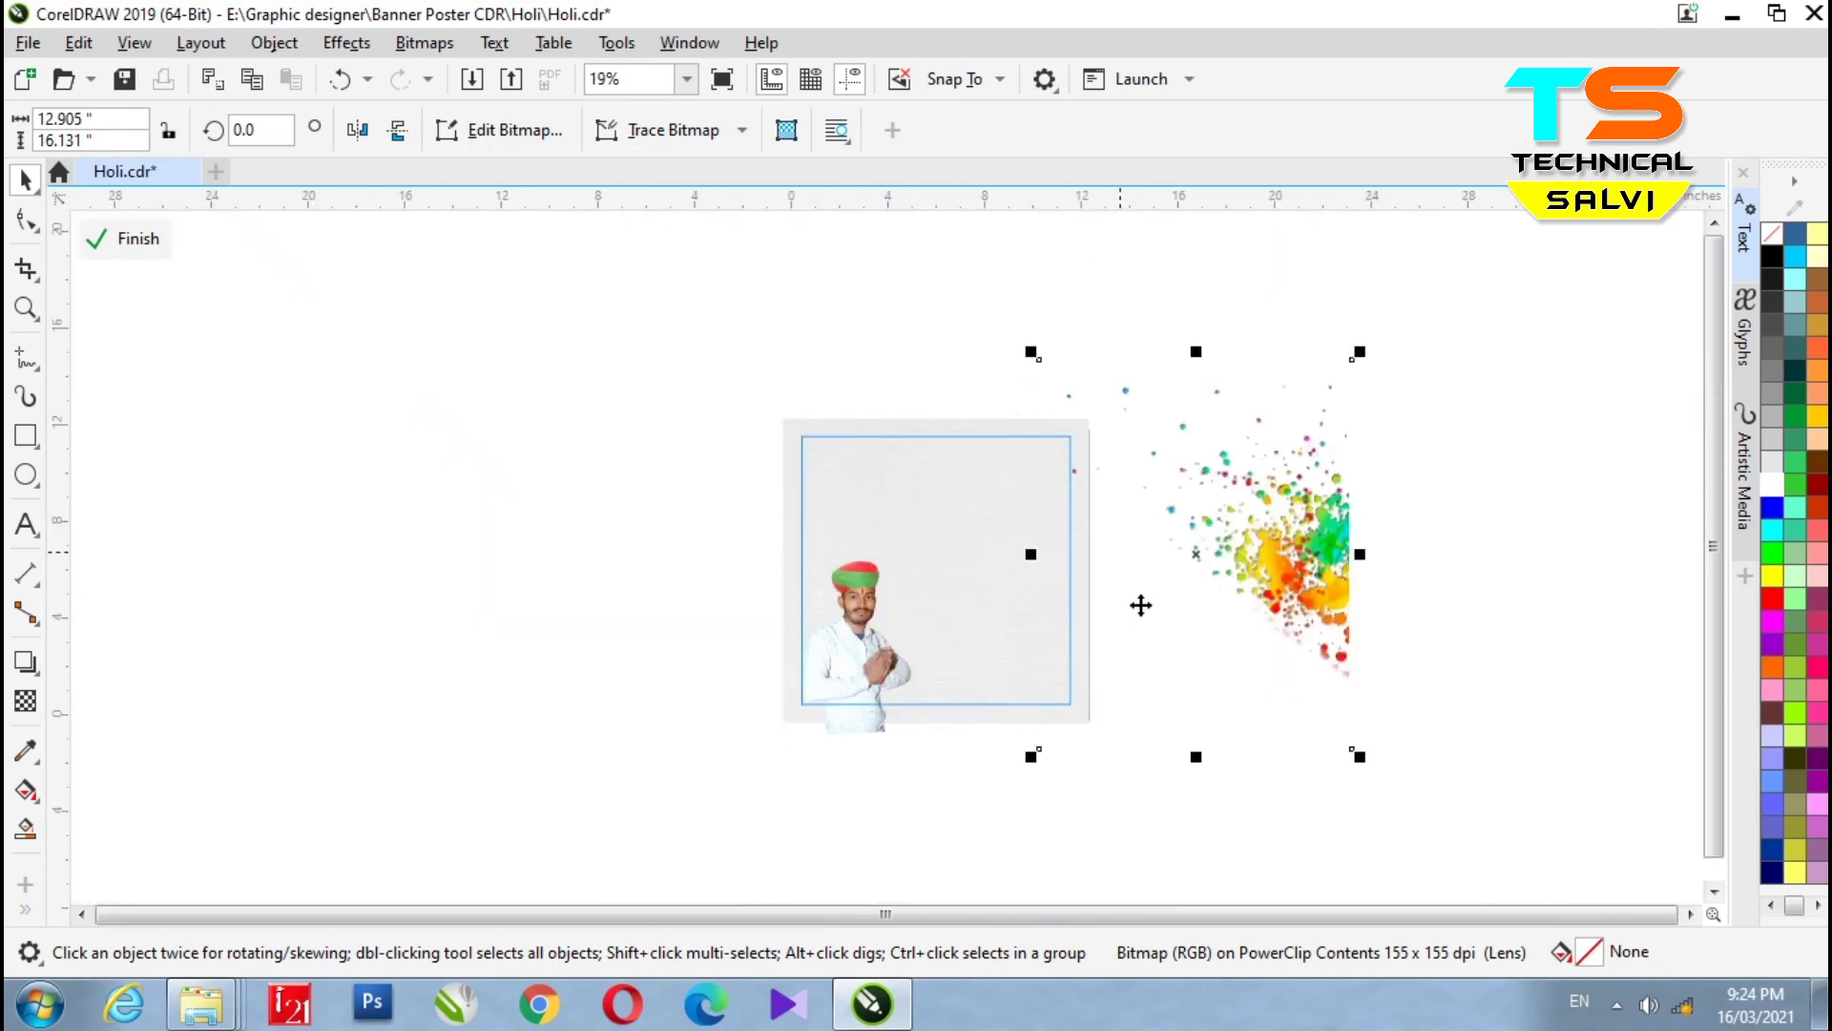
key("ctrl+z")
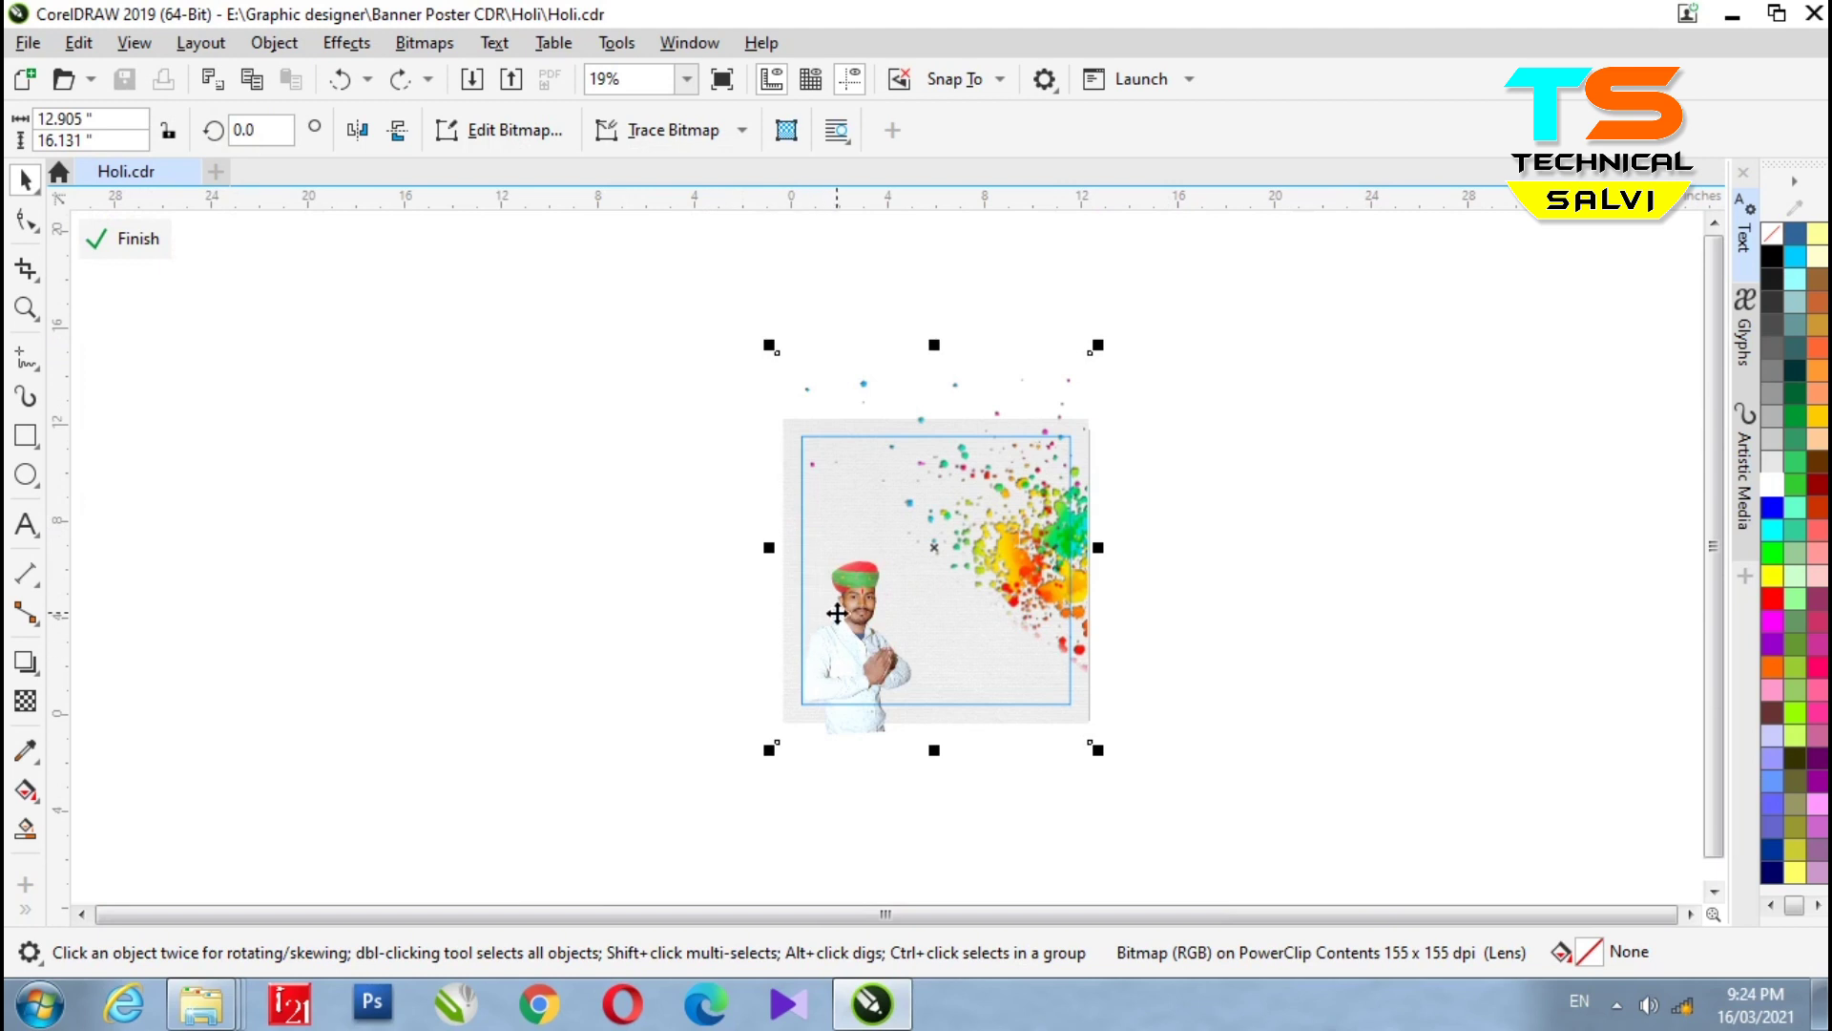
left_click(608, 663)
left_click(884, 683)
left_click(859, 658)
left_click(859, 658)
- Finish the PowerClip edit and marquee-select the subtitle and contact lines below the name
left_click(158, 241)
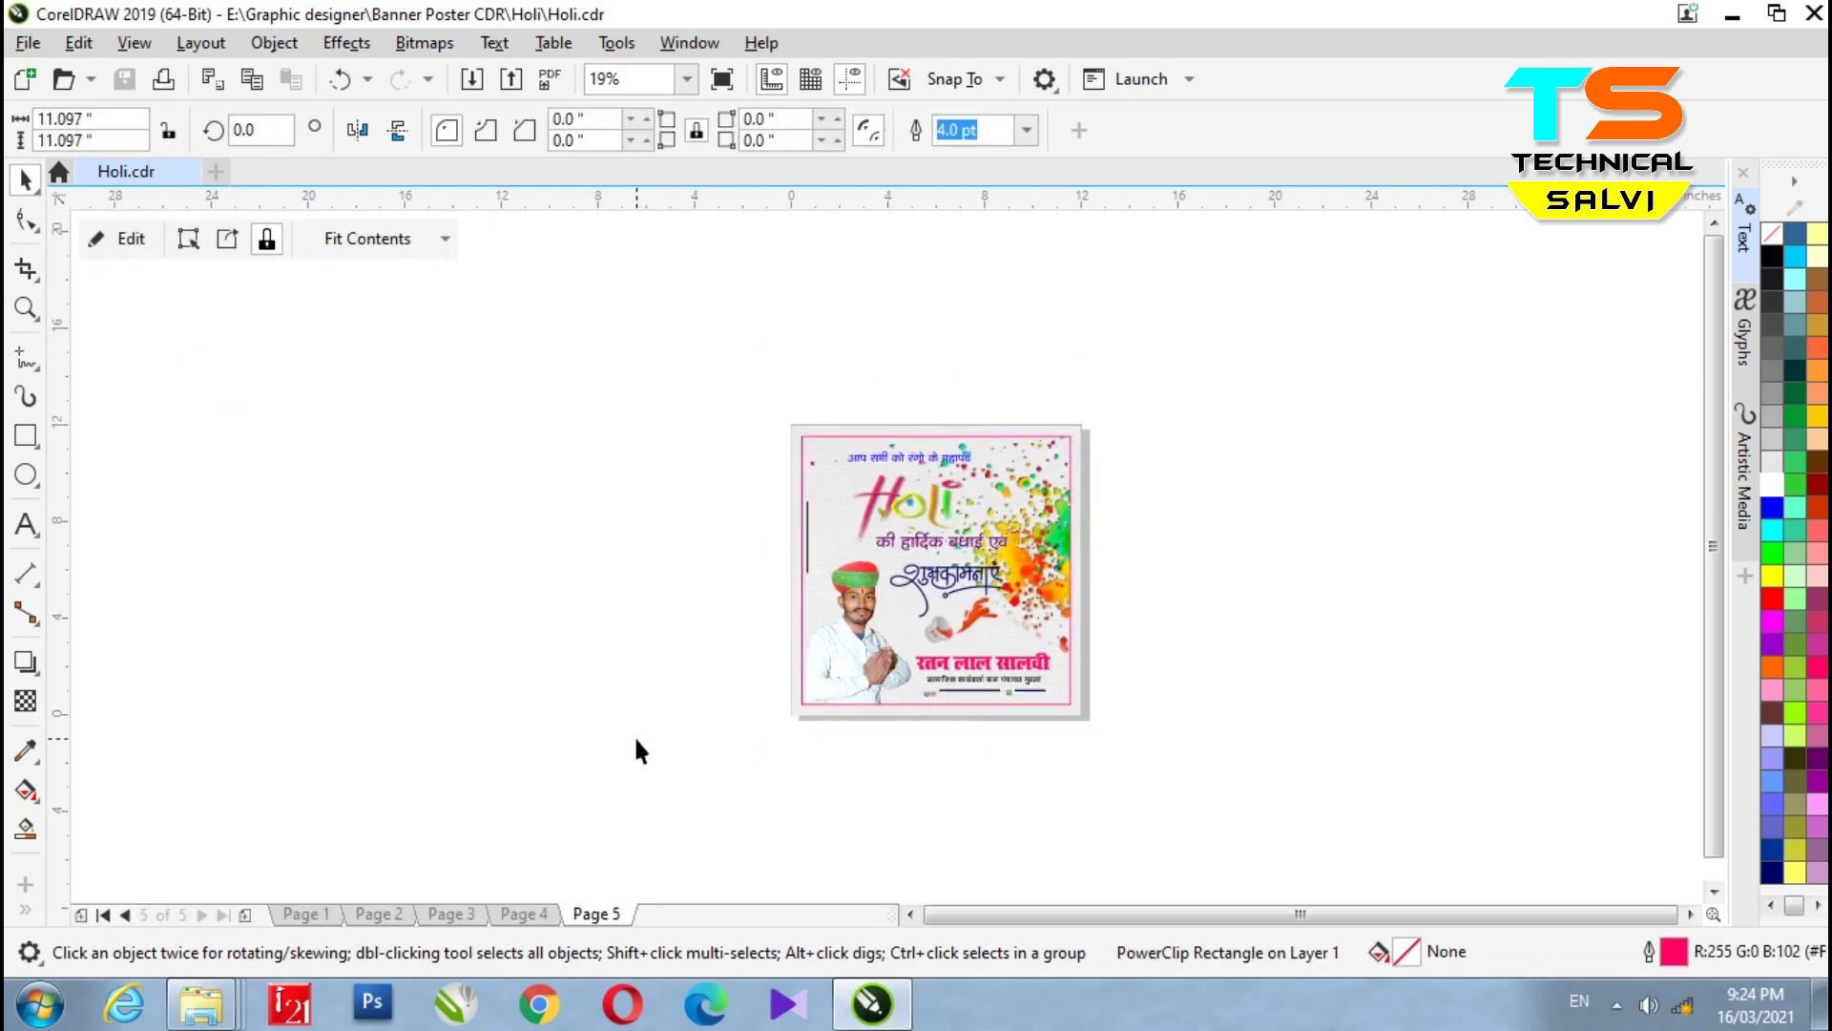
scroll(880, 759, "up", 2)
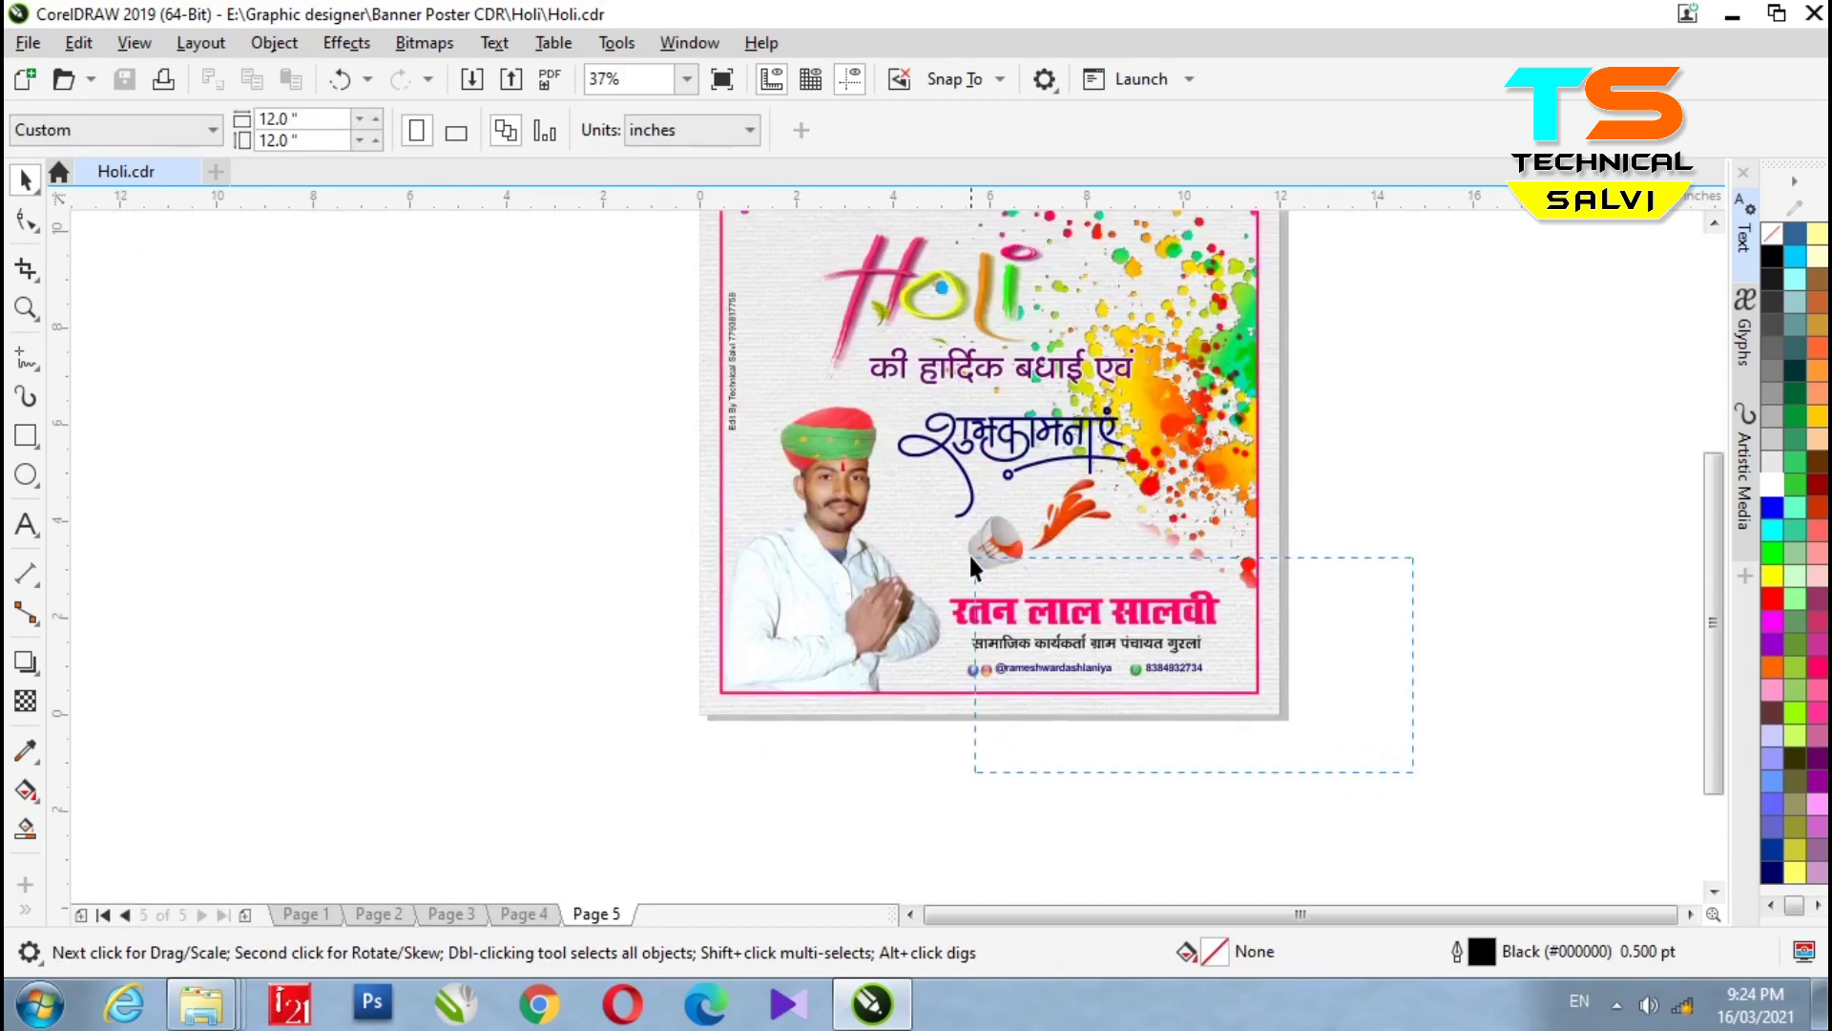
left_click_drag(969, 553, 969, 555)
scroll(1124, 718, "up", 4)
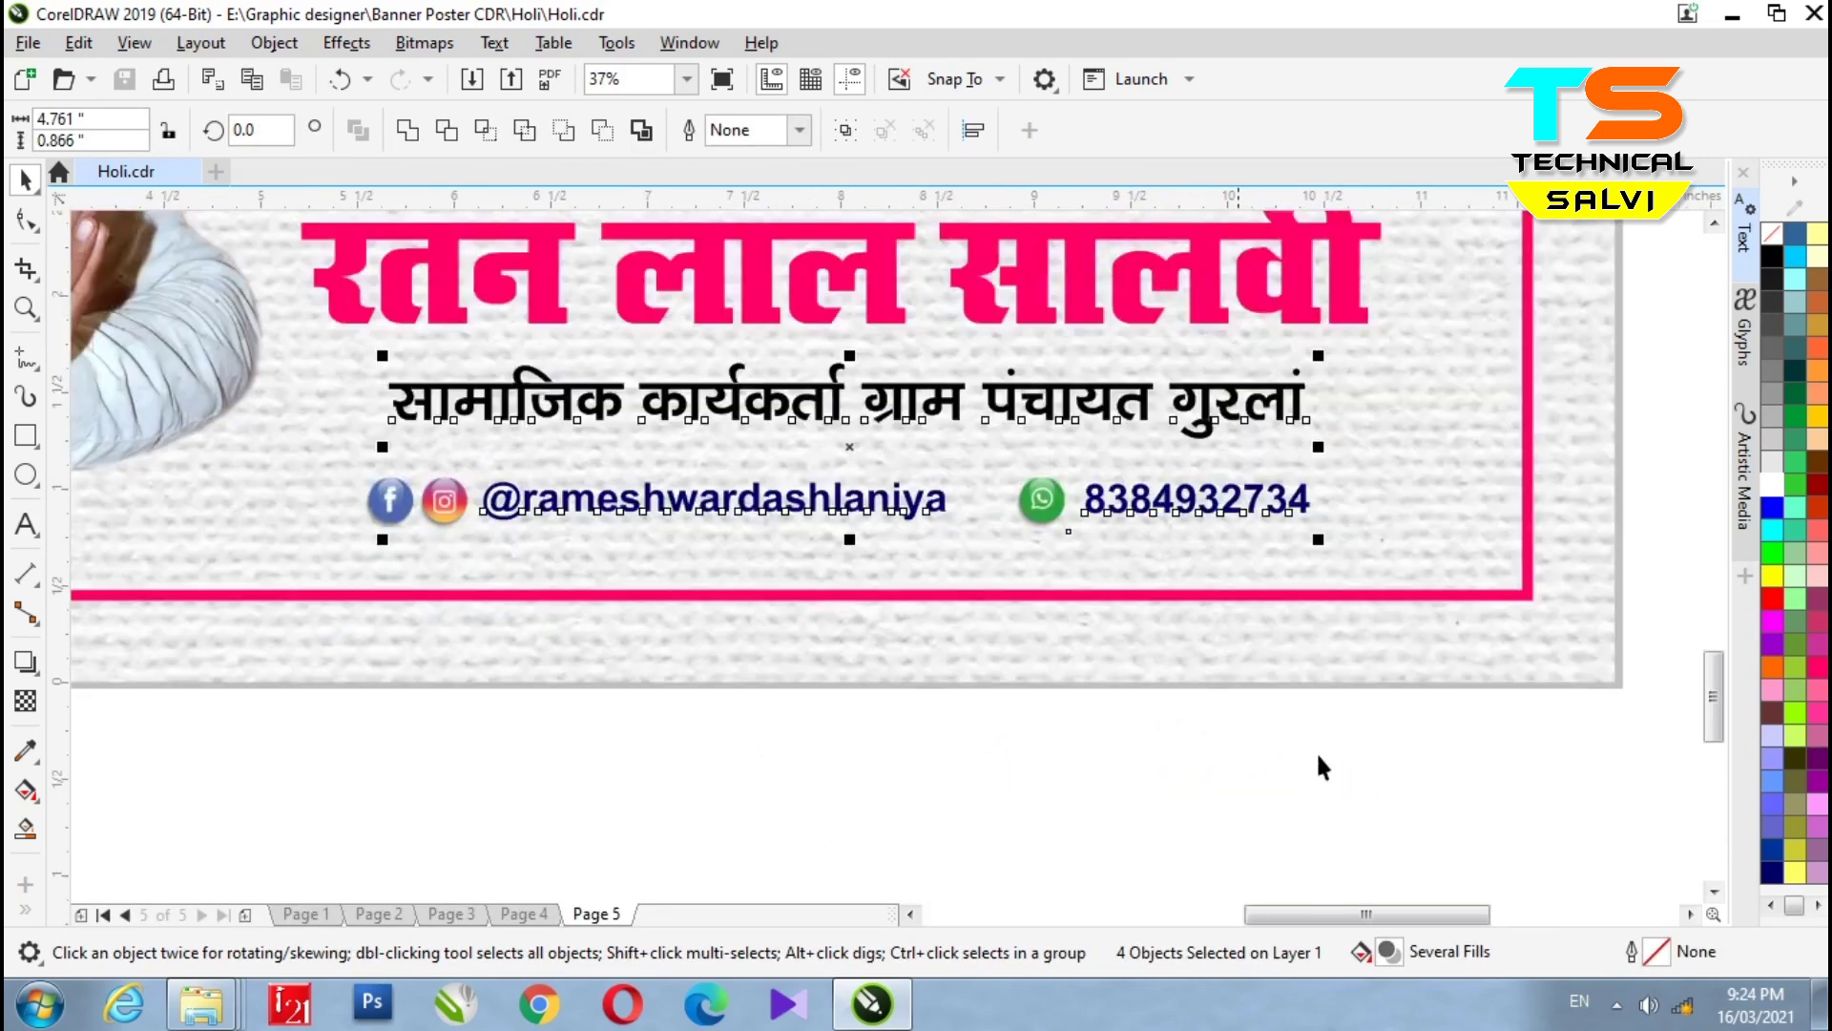
scroll(1009, 607, "down", 2)
left_click_drag(1477, 770, 630, 315)
left_click(740, 292)
scroll(731, 352, "down", 1)
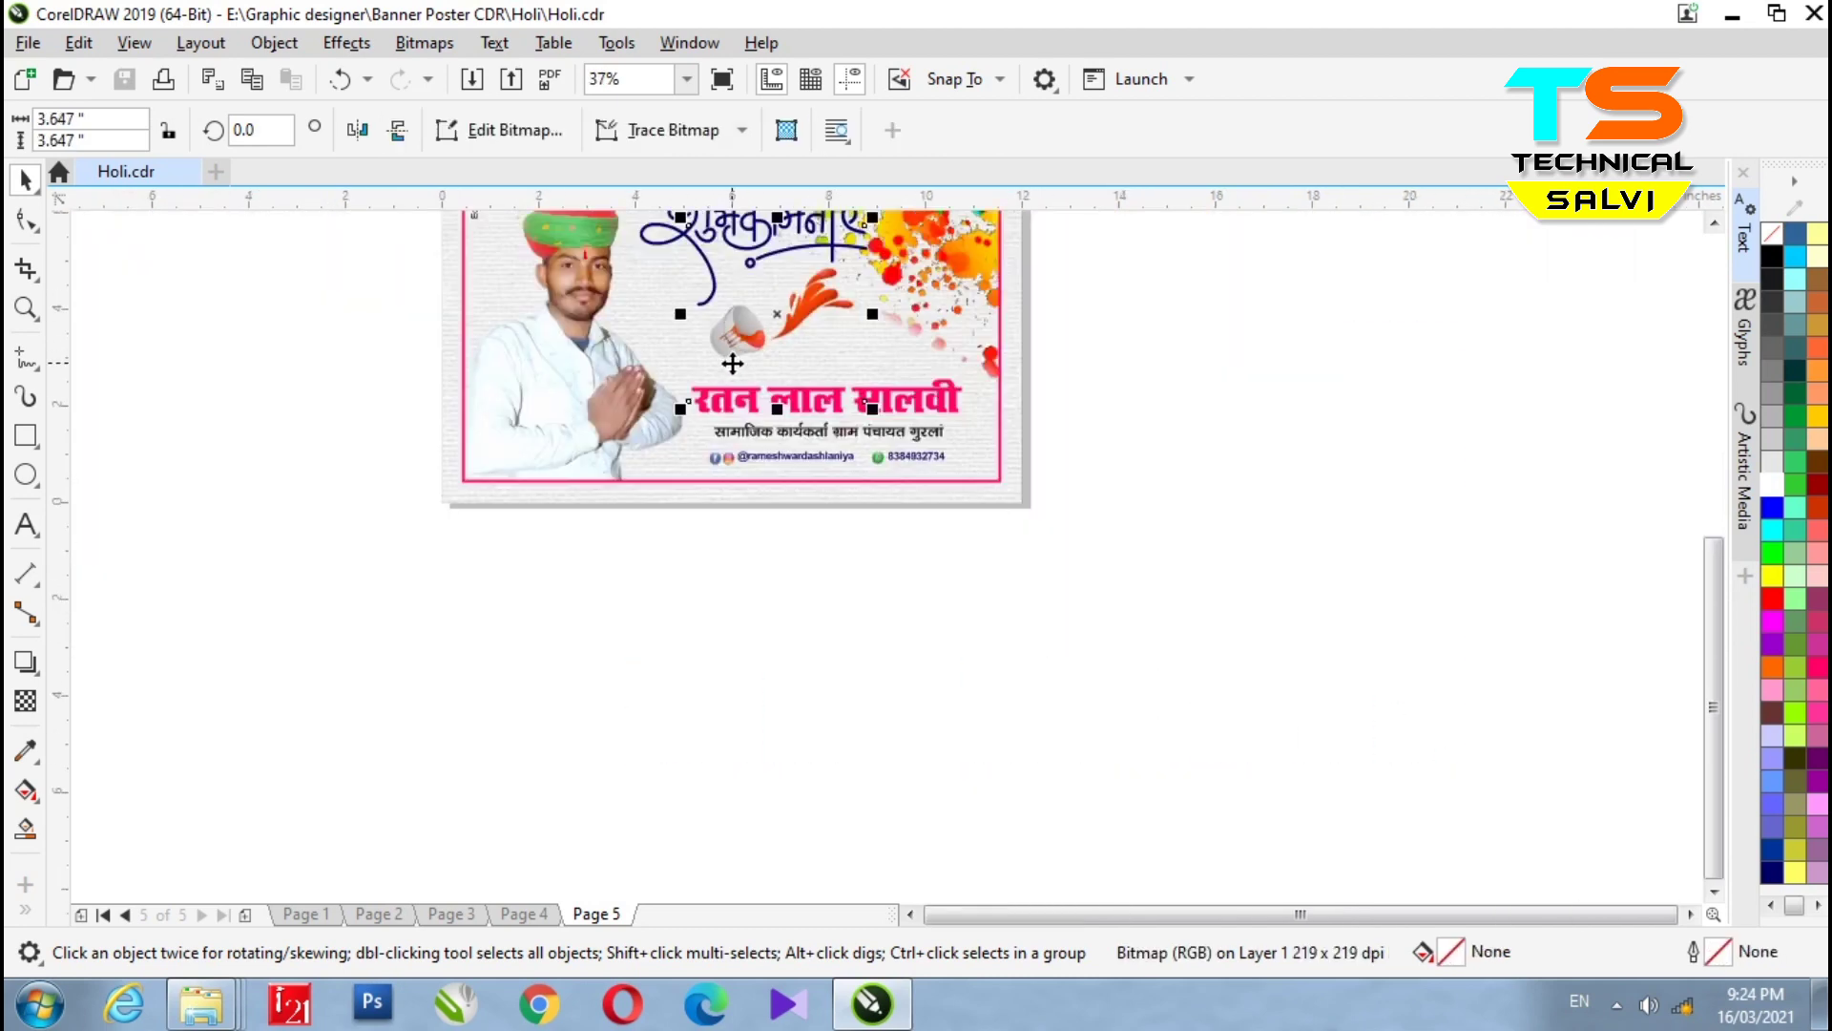
left_click_drag(743, 331, 1183, 481)
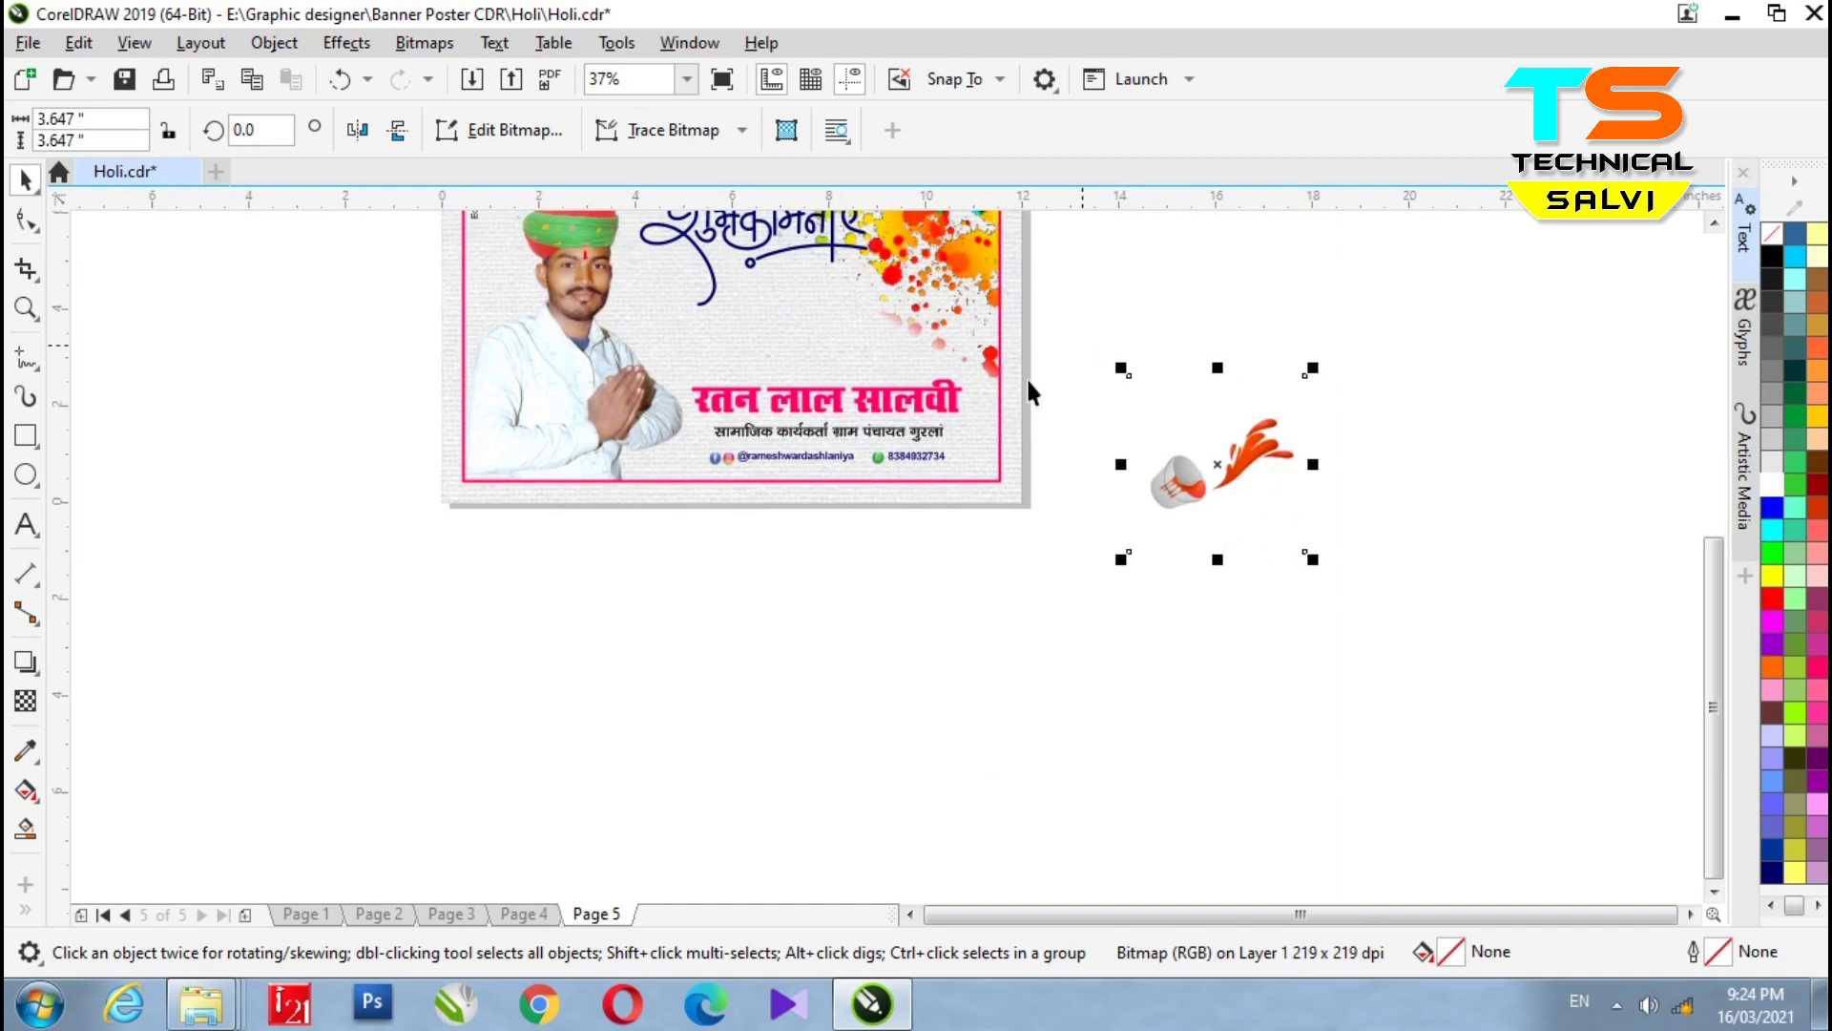
key("ctrl+z")
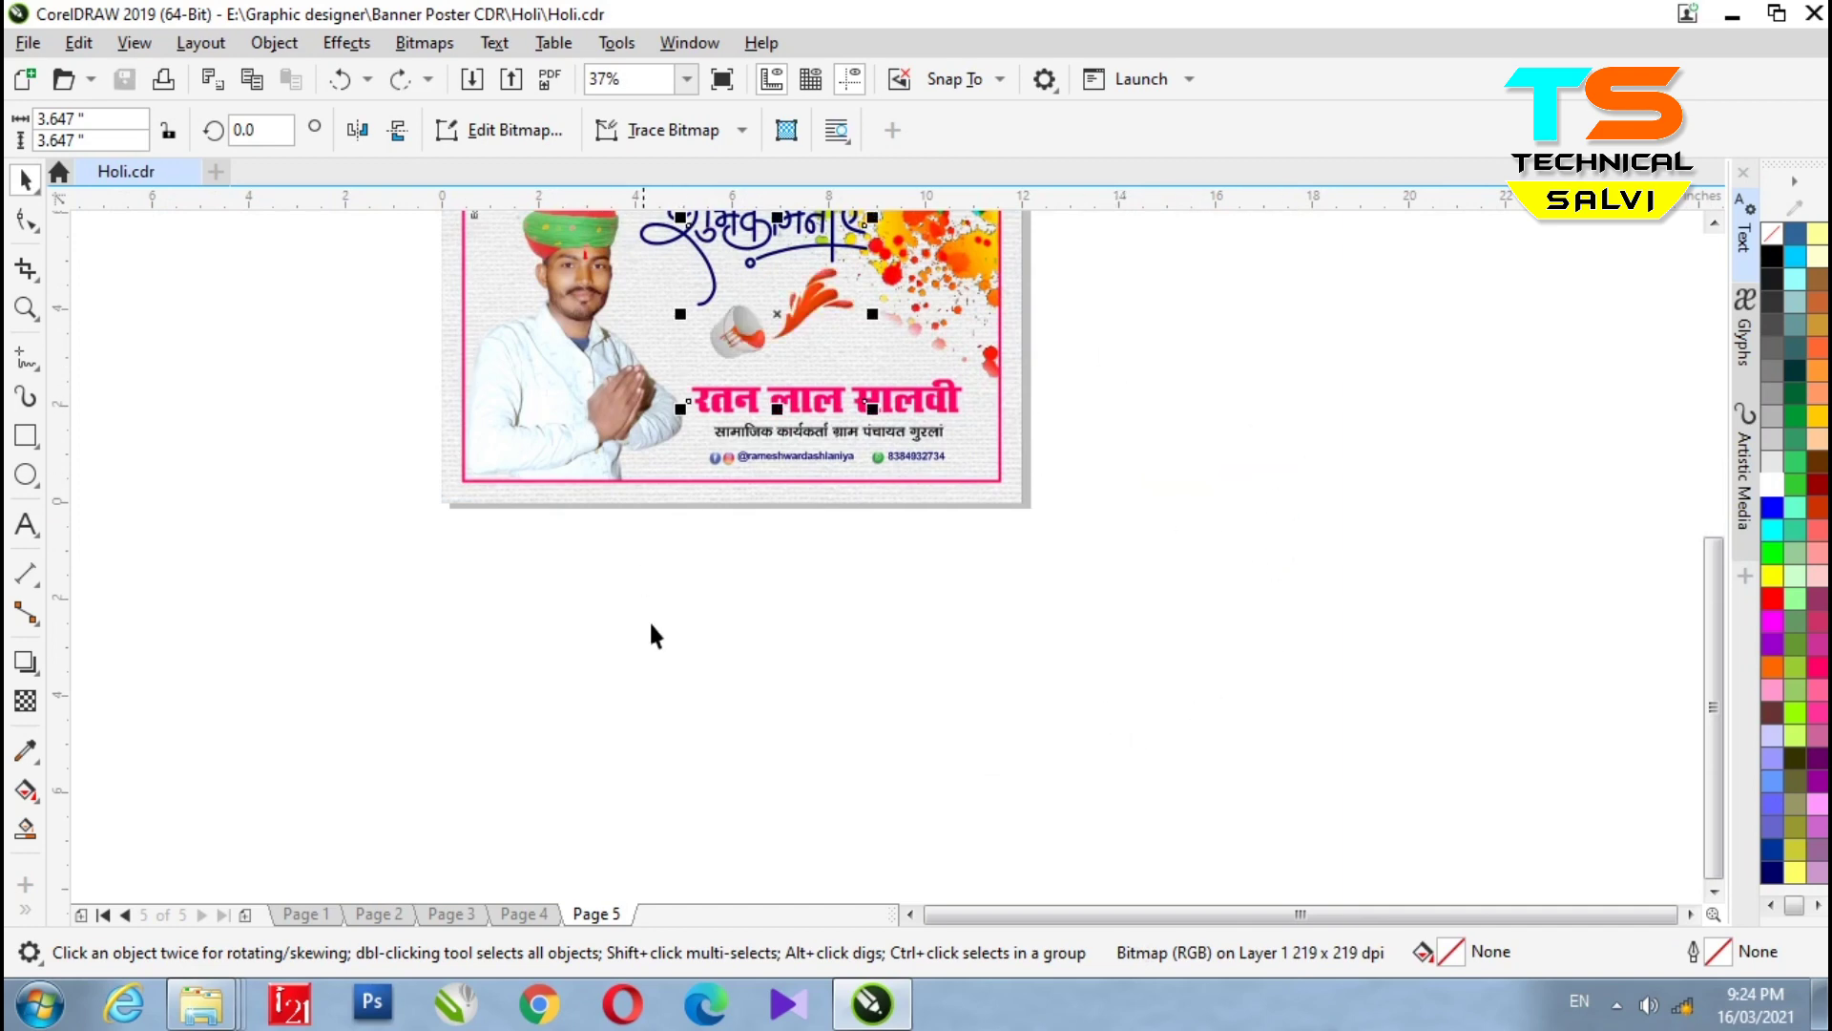
scroll(650, 632, "down", 1)
scroll(675, 364, "up", 1)
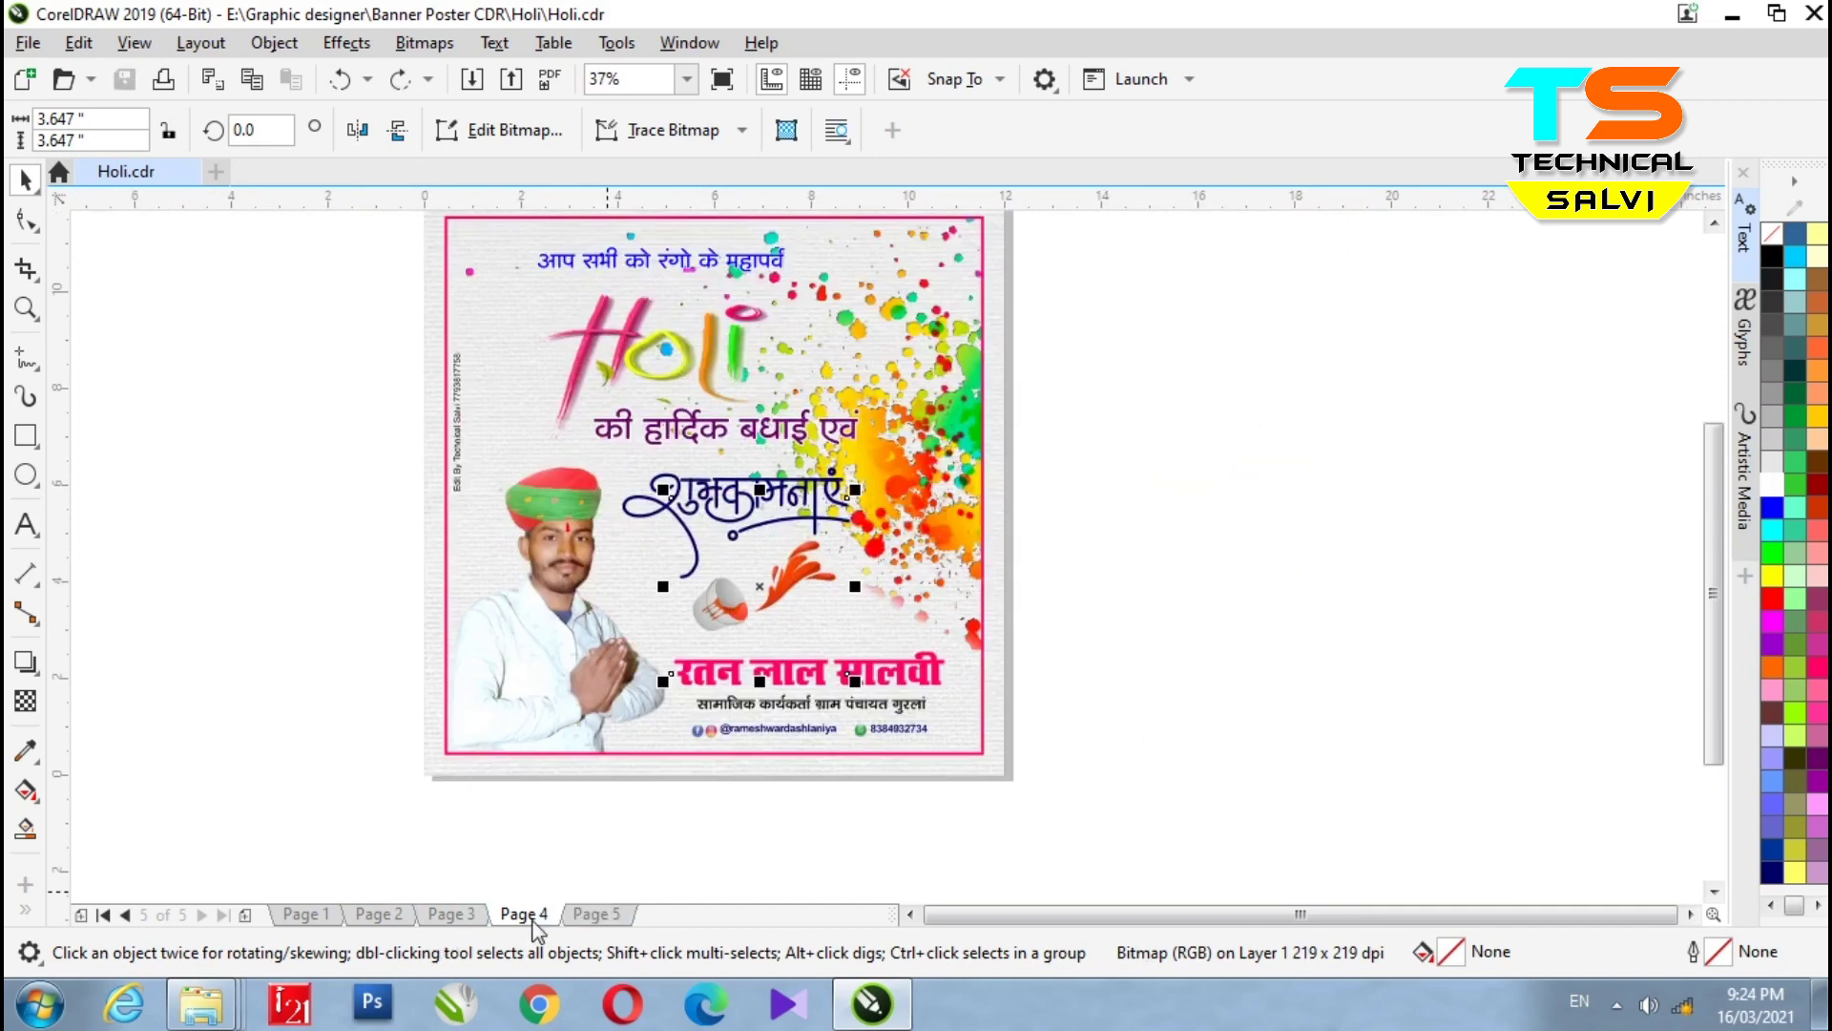
- Switch to the Page 4 poster and select its Wishing You greeting text
left_click(524, 913)
scroll(1545, 625, "up", 1)
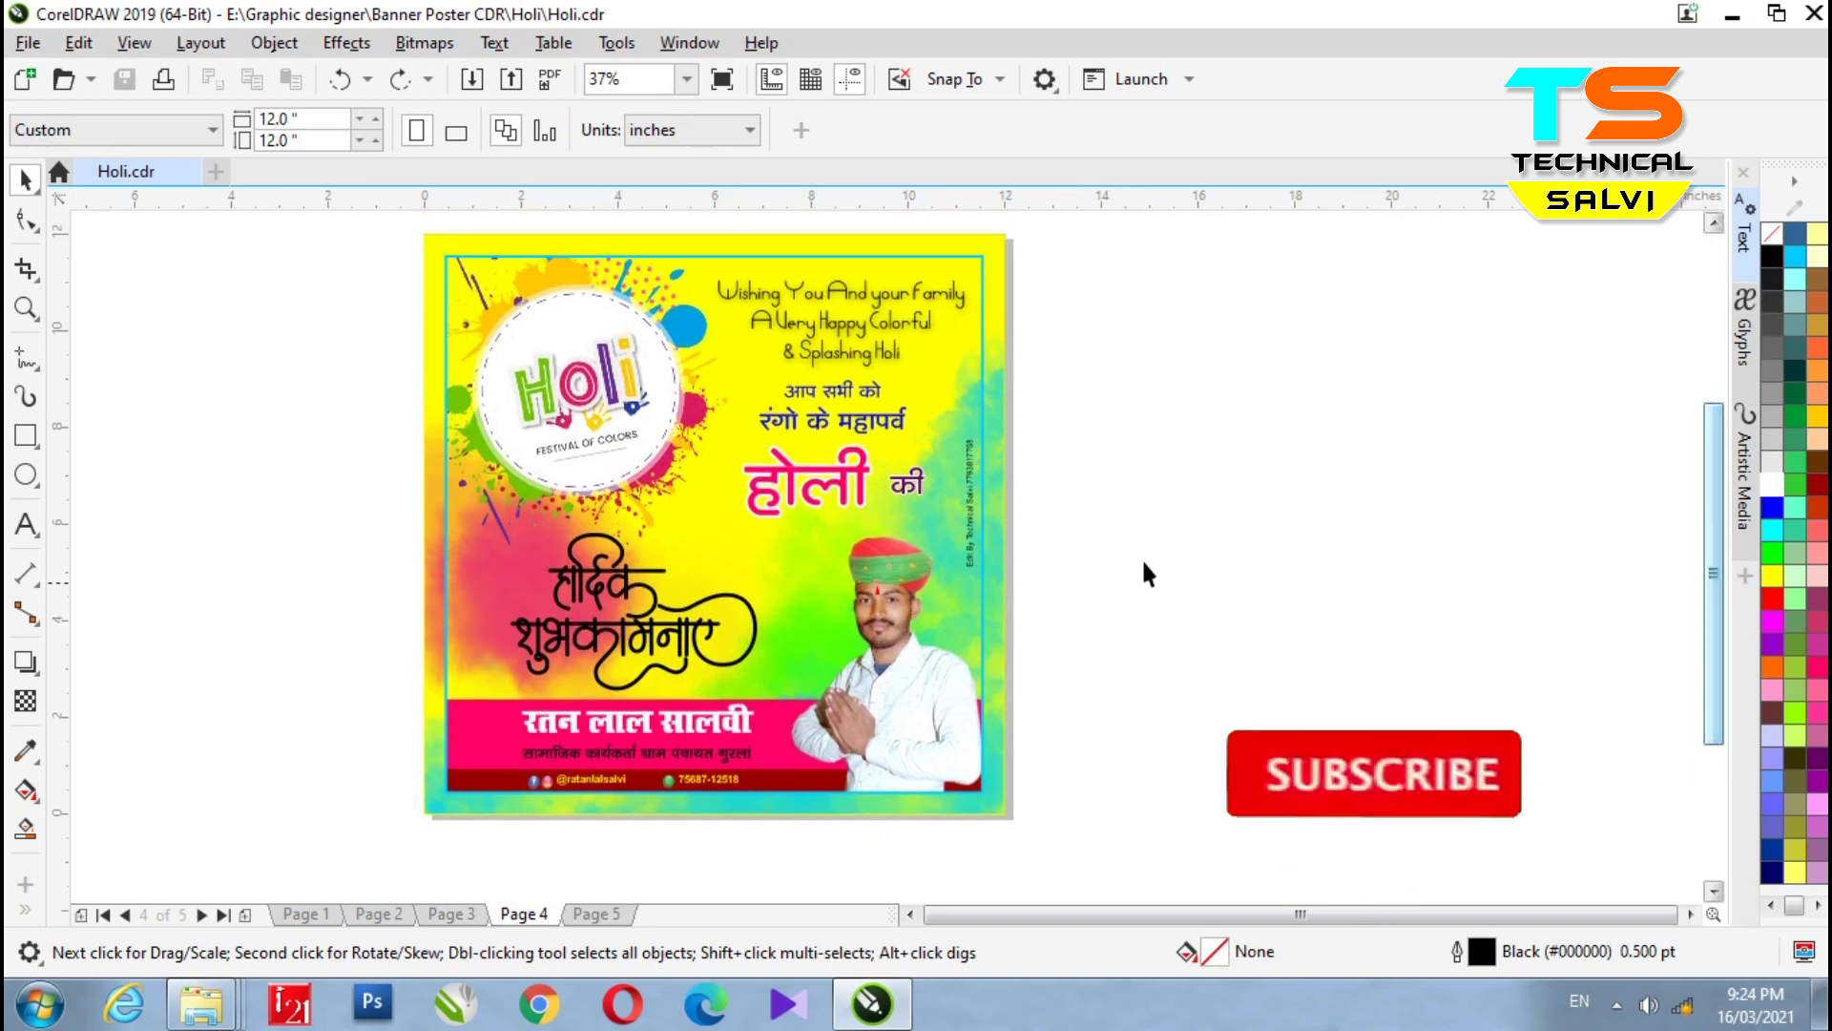
left_click(868, 355)
left_click(867, 349, "ctrl")
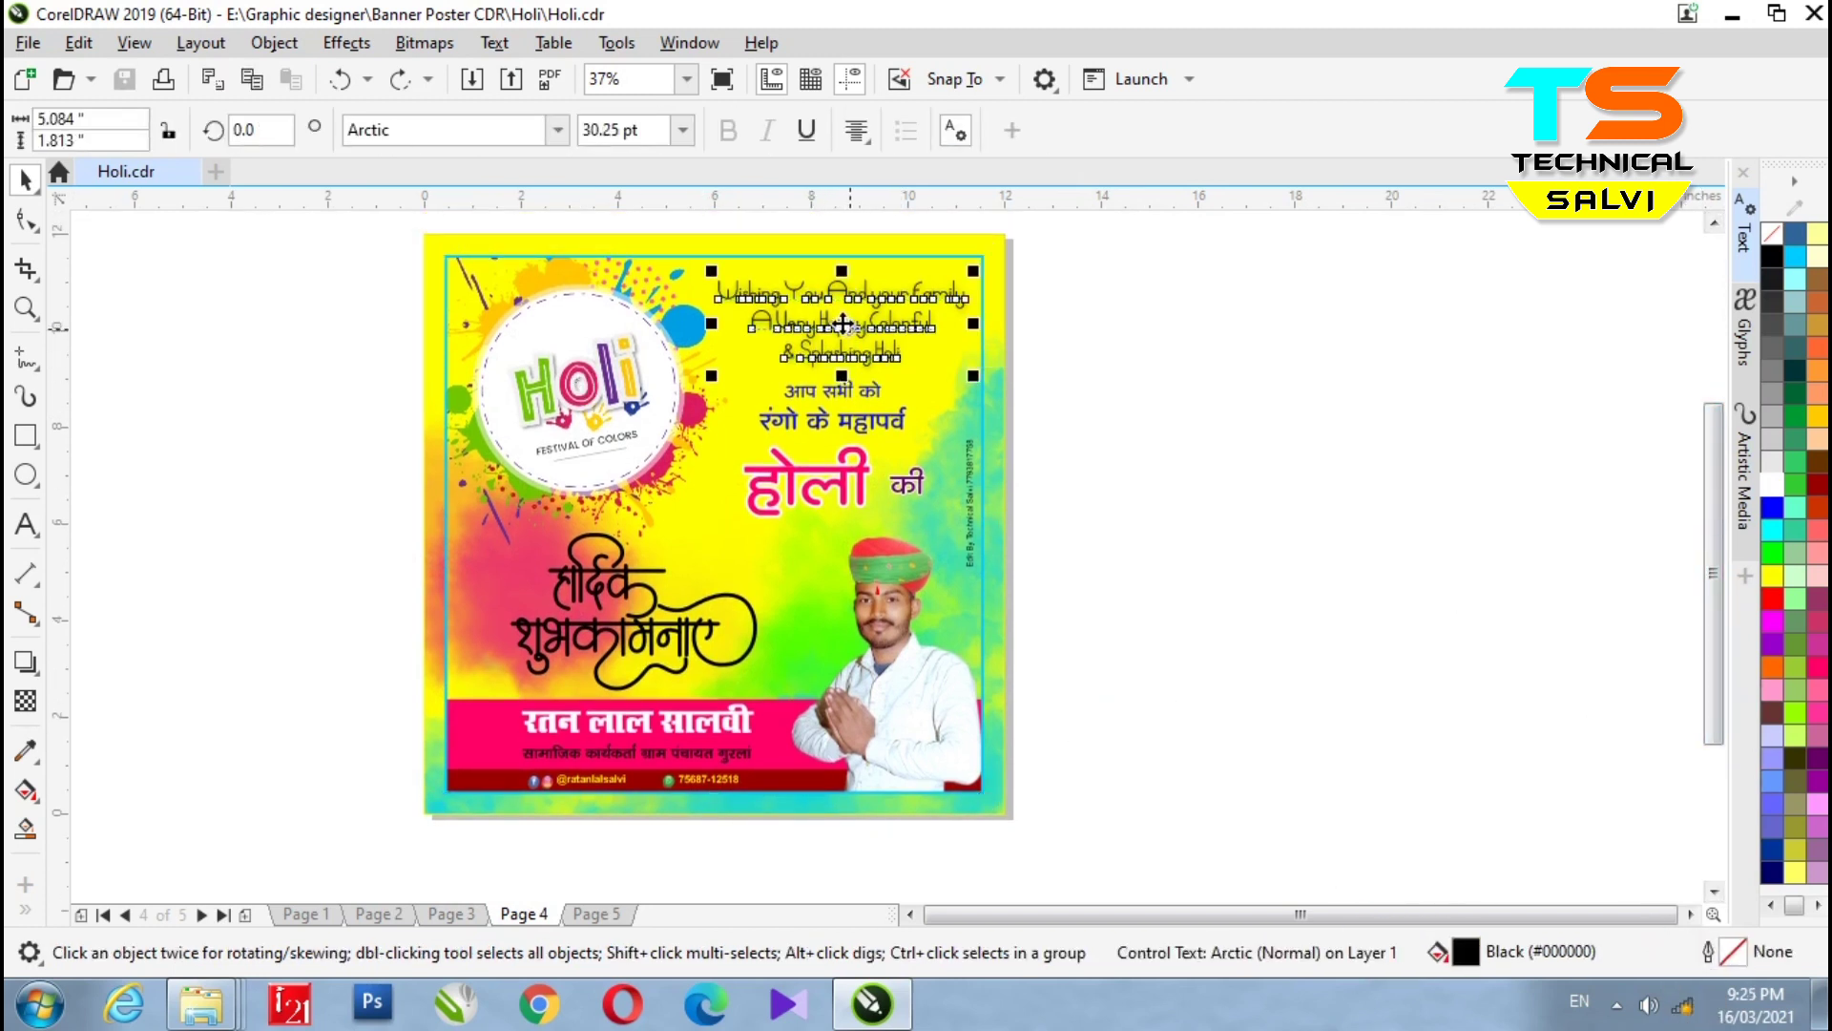
- Enter and leave text editing on Wishing You, then select the blue Hindi line and pink होली heading
scroll(832, 329, "up", 2)
double_click(832, 331)
left_click(962, 395)
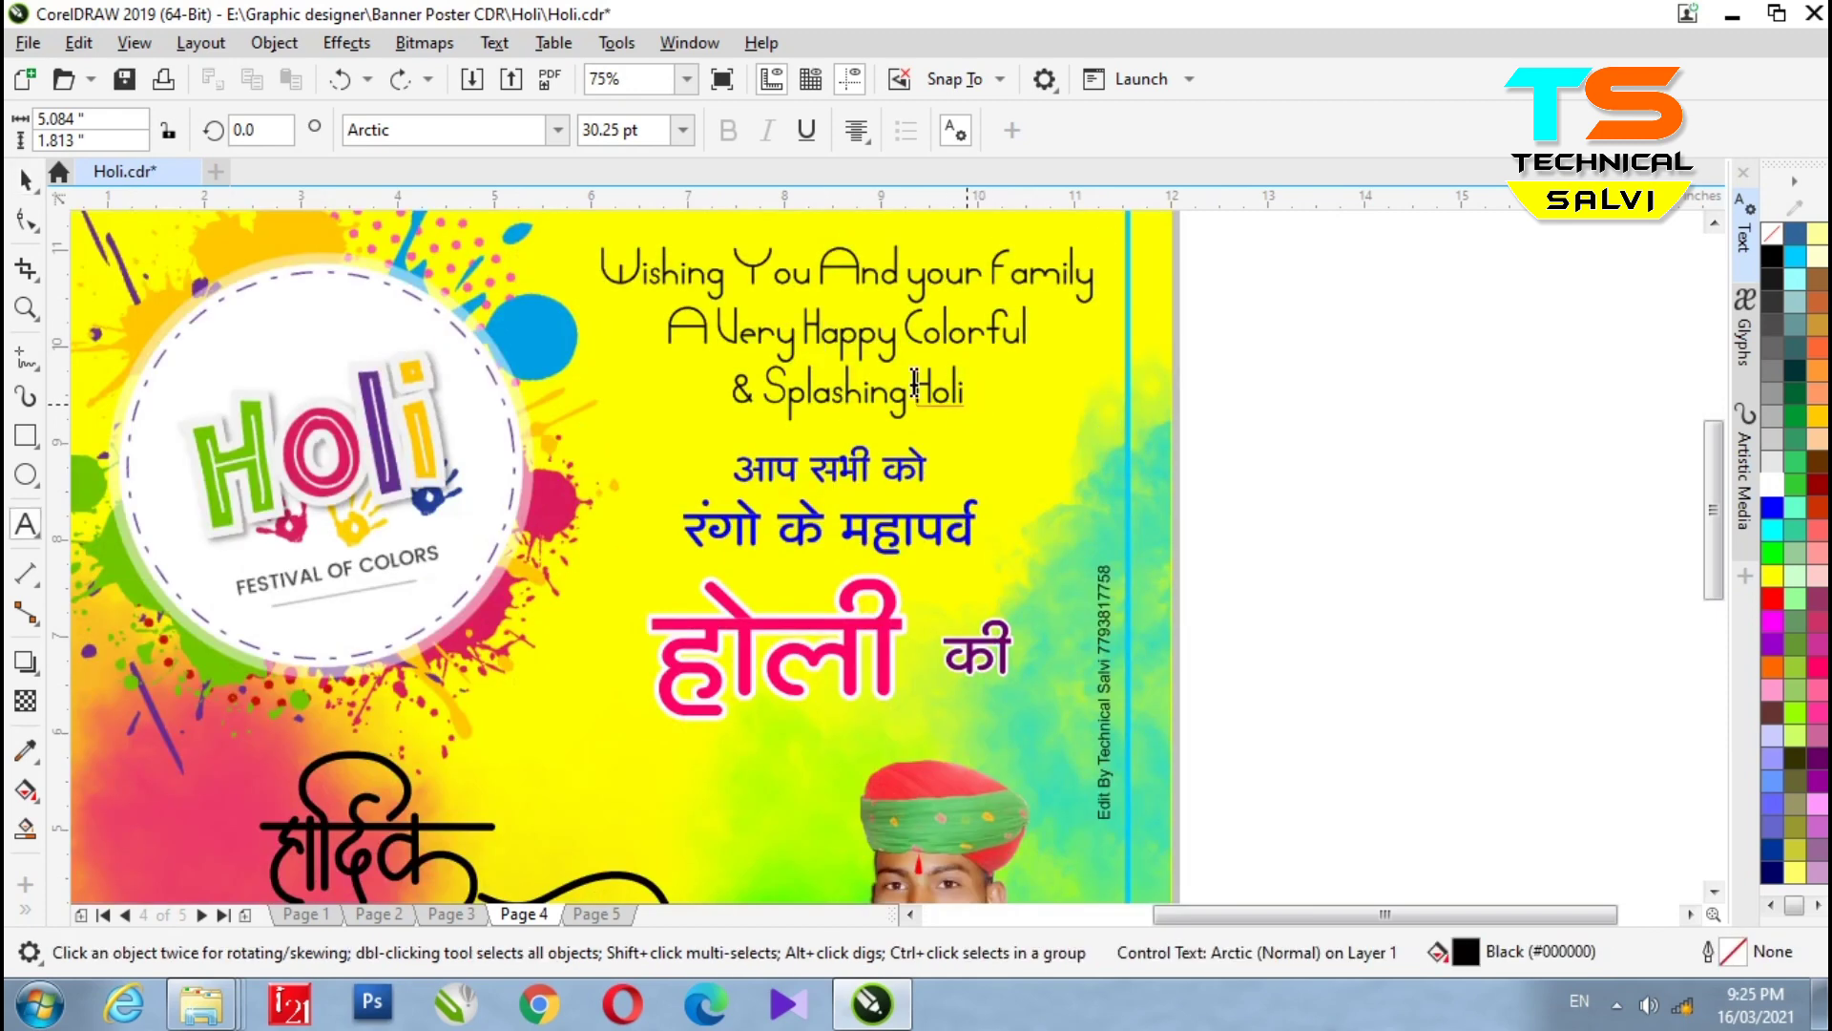
key("Escape")
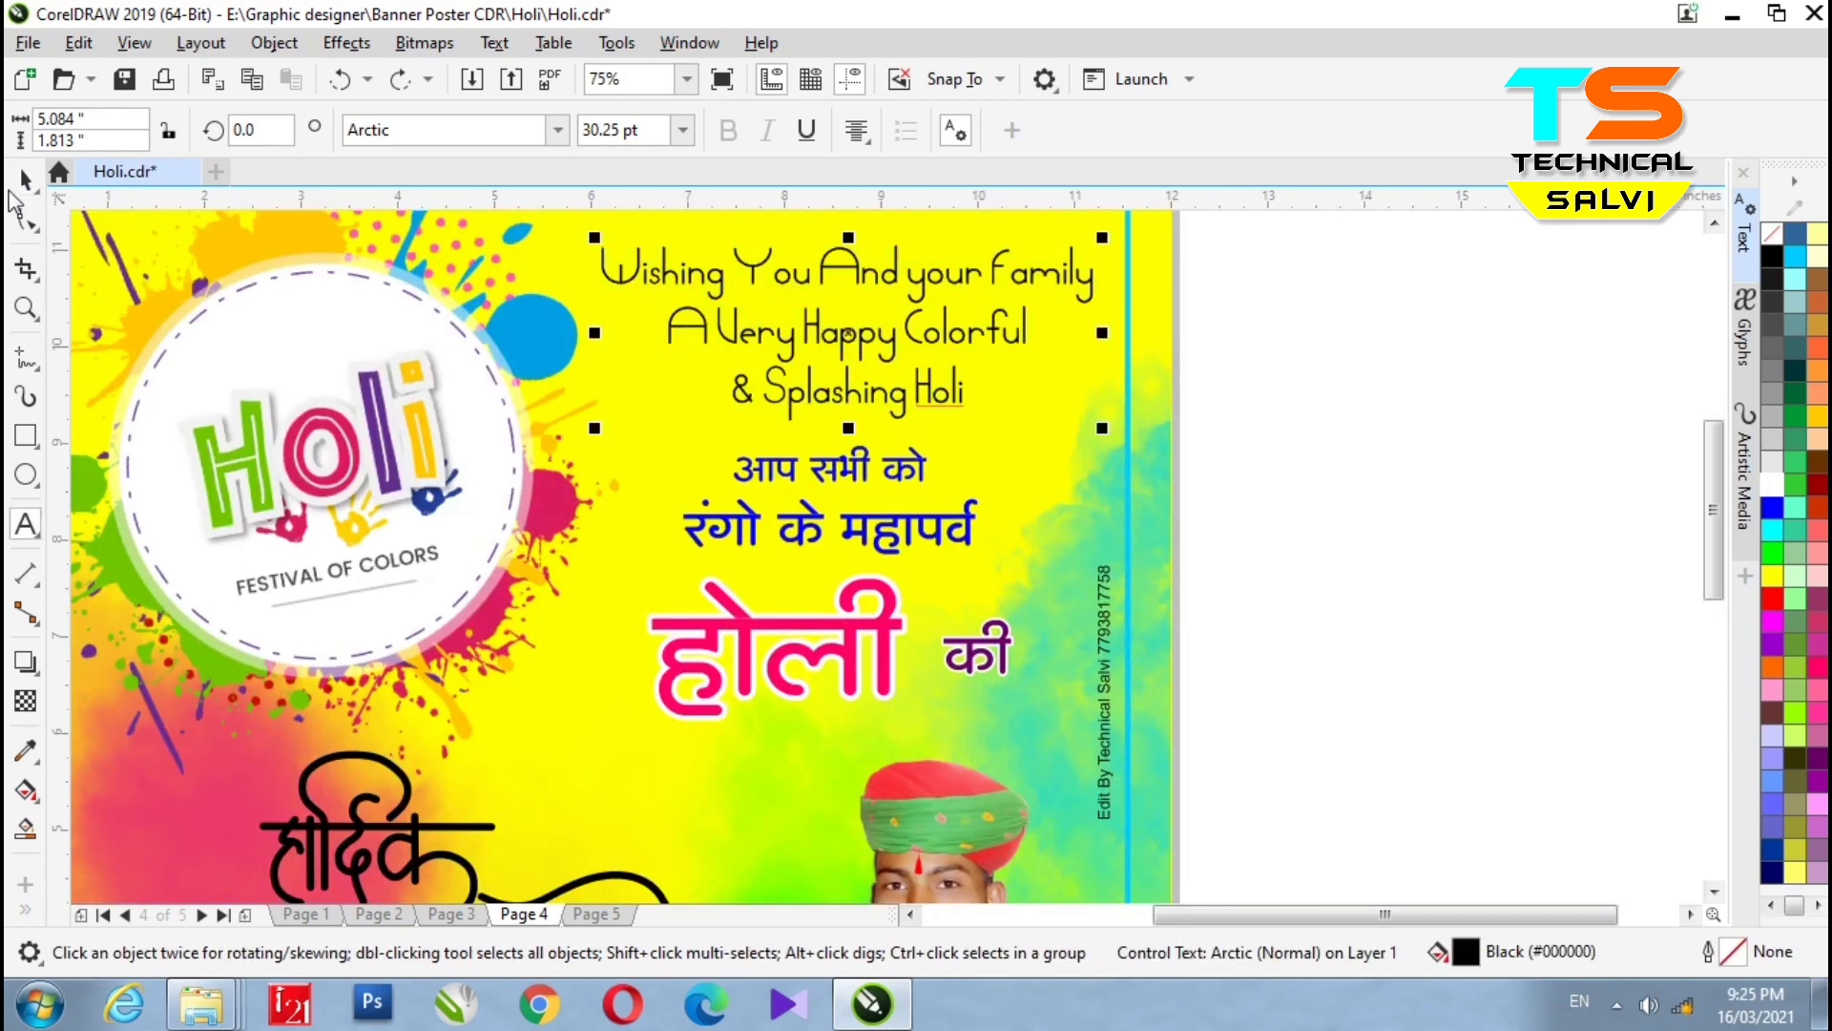
left_click(26, 178)
left_click(830, 467)
left_click(798, 653)
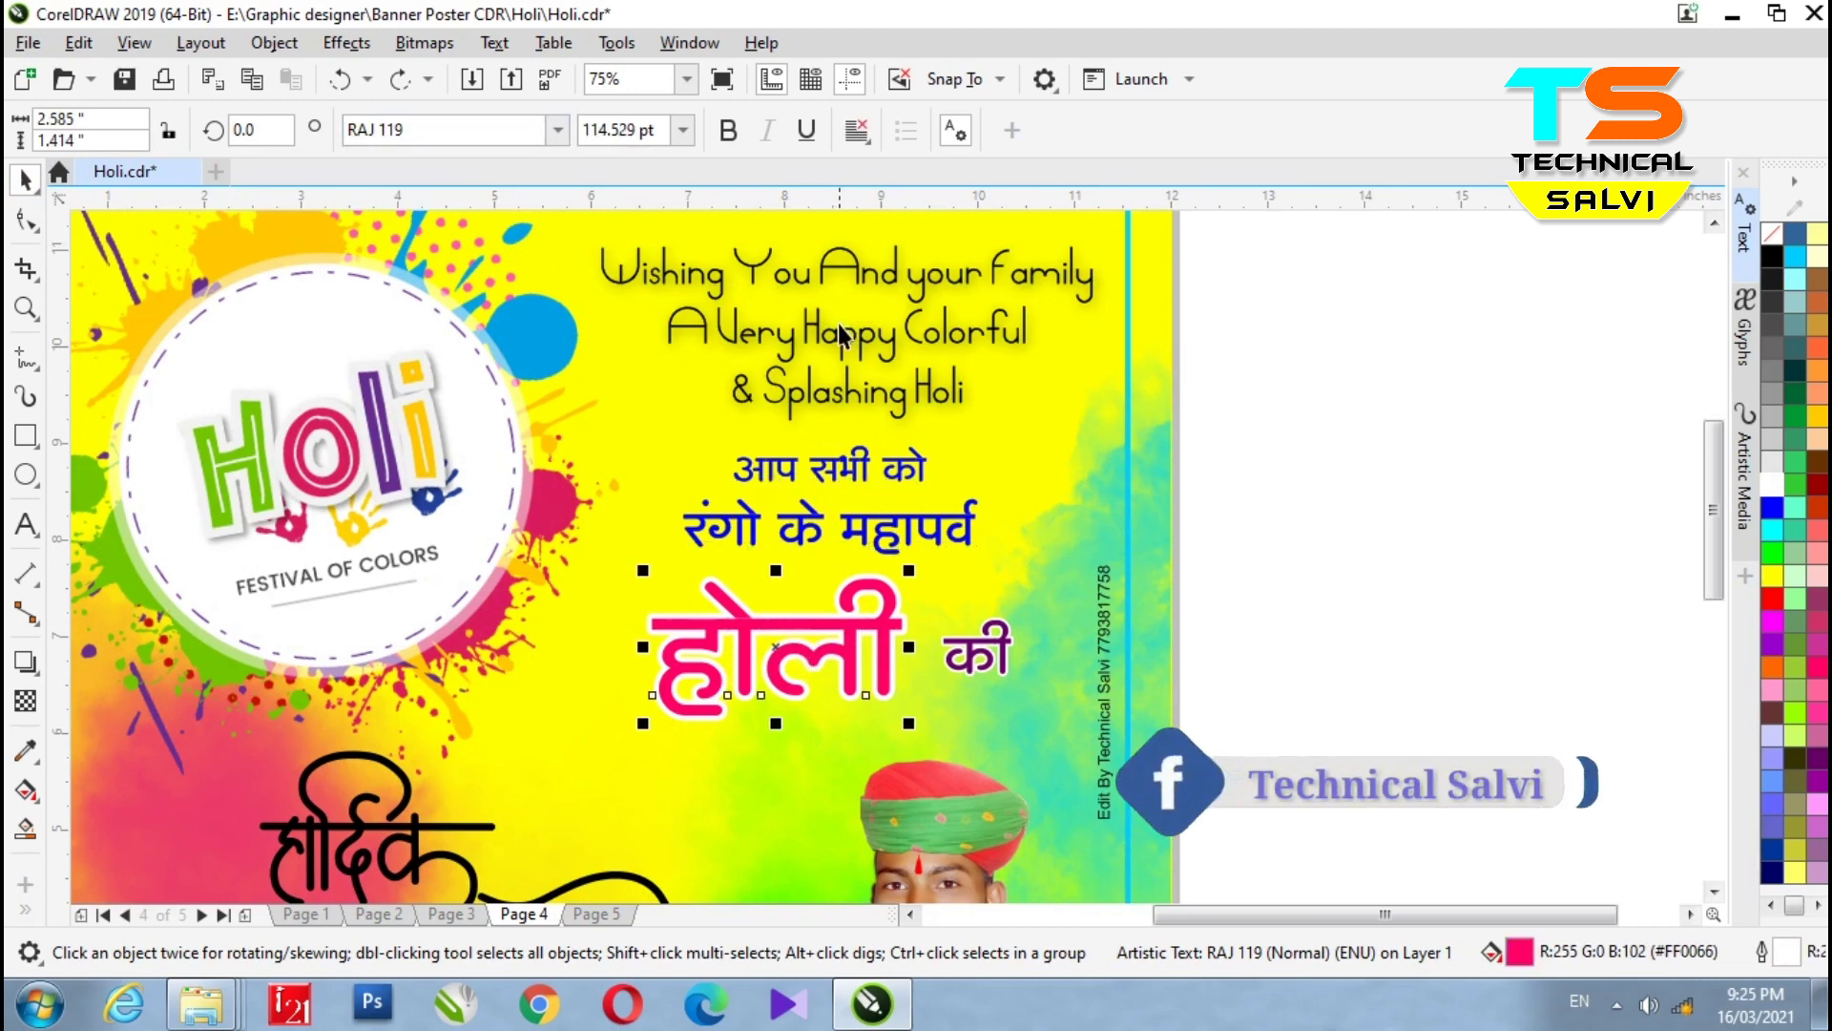
- Select individual strokes of the हार्दिक शुभकामनाएं calligraphy, ending on the शु stroke
scroll(838, 326, "down", 3)
scroll(753, 439, "up", 2)
left_click(725, 438)
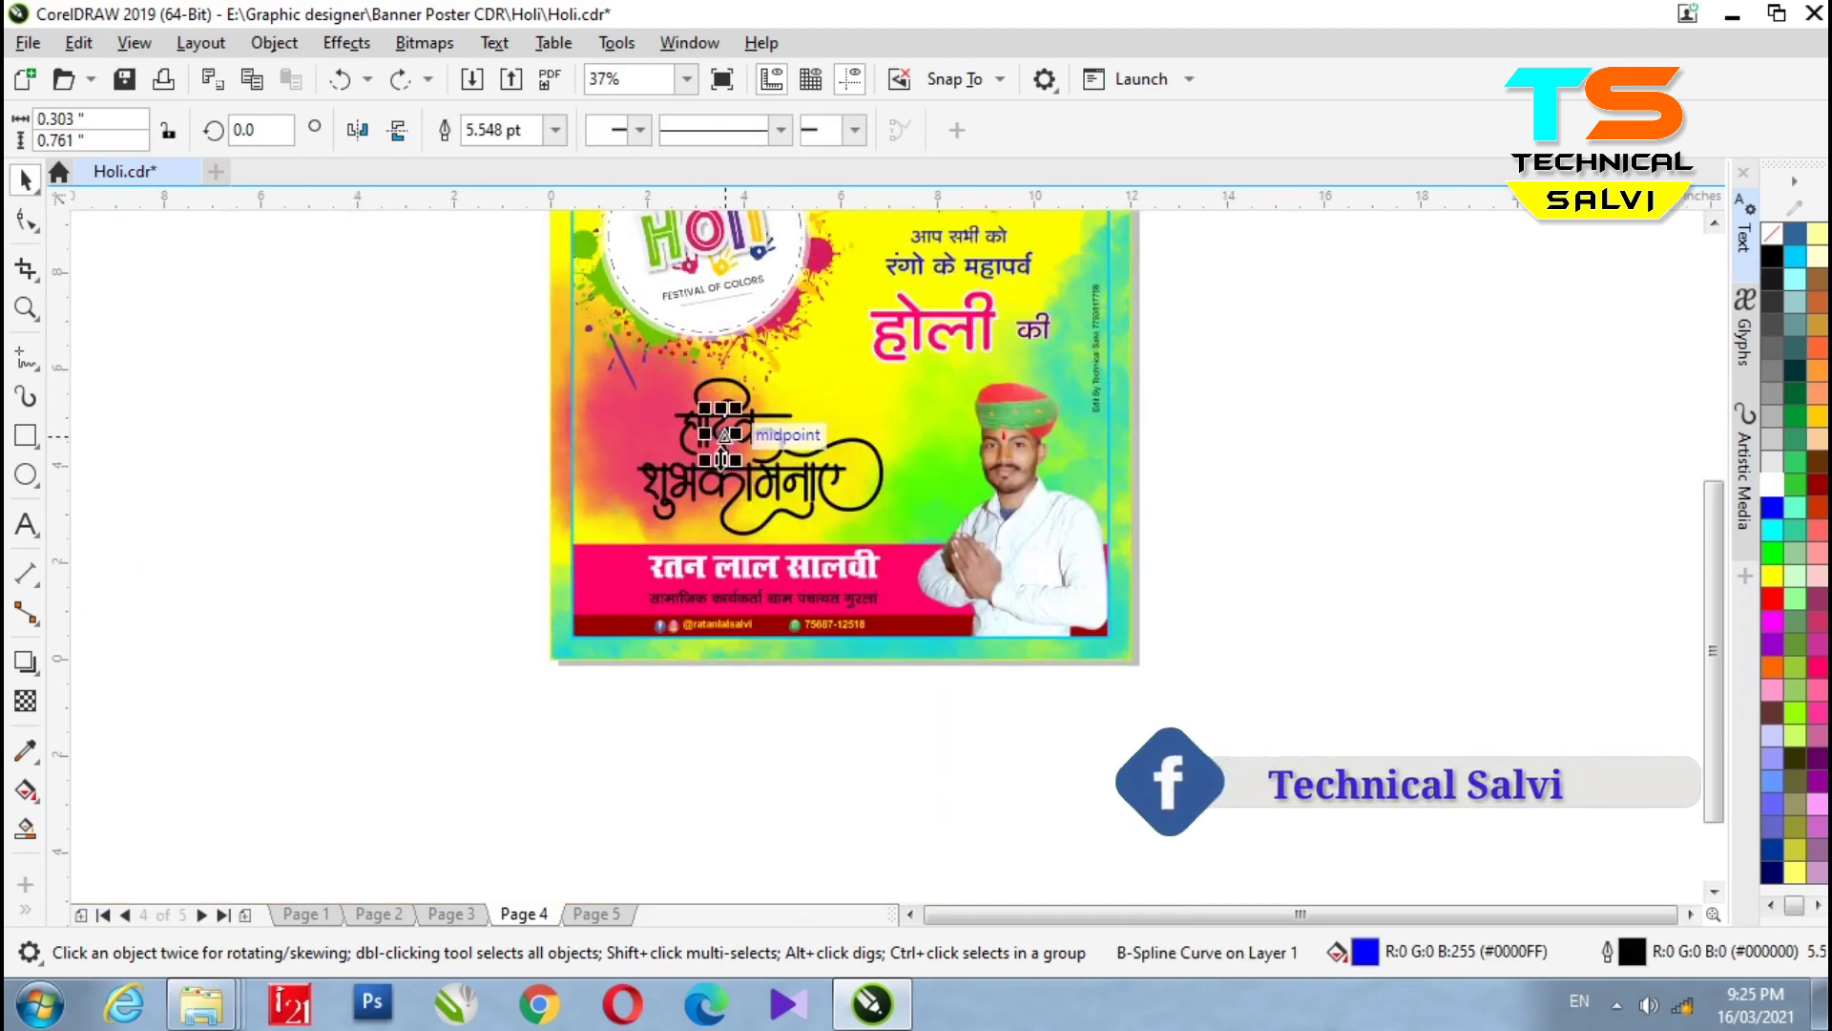
scroll(723, 436, "up", 5)
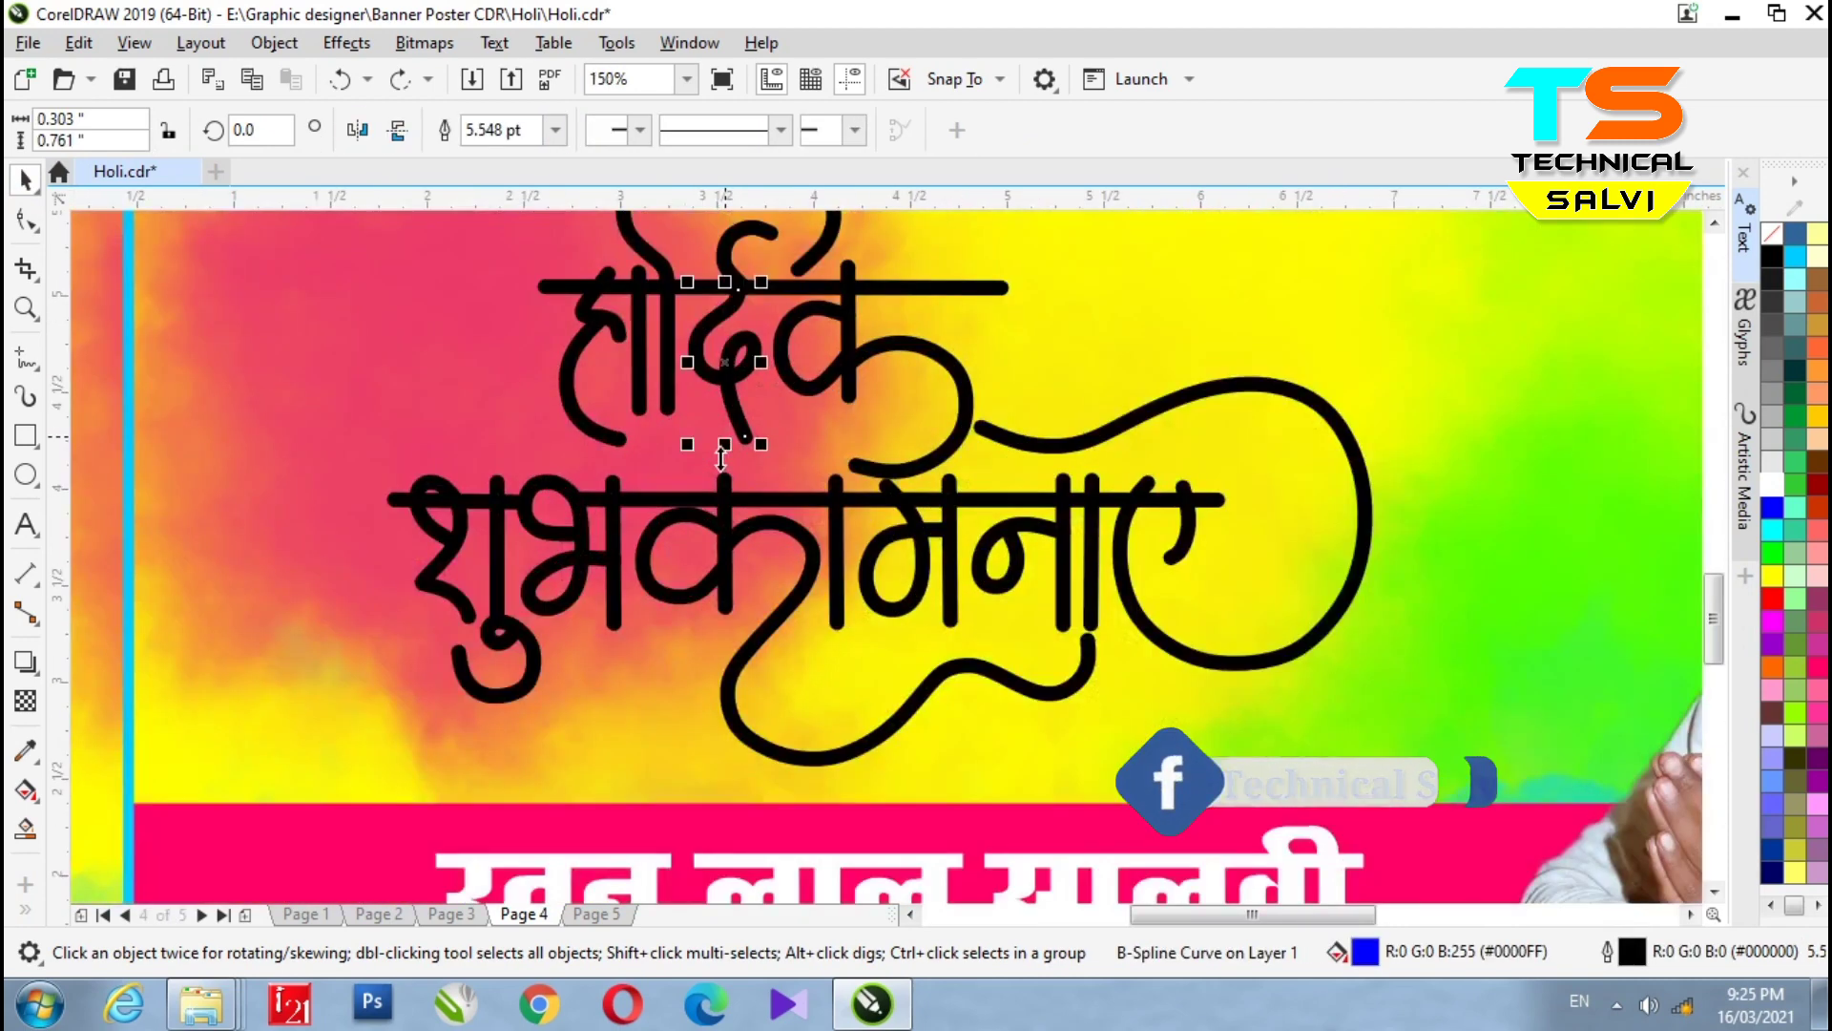
left_click(878, 363)
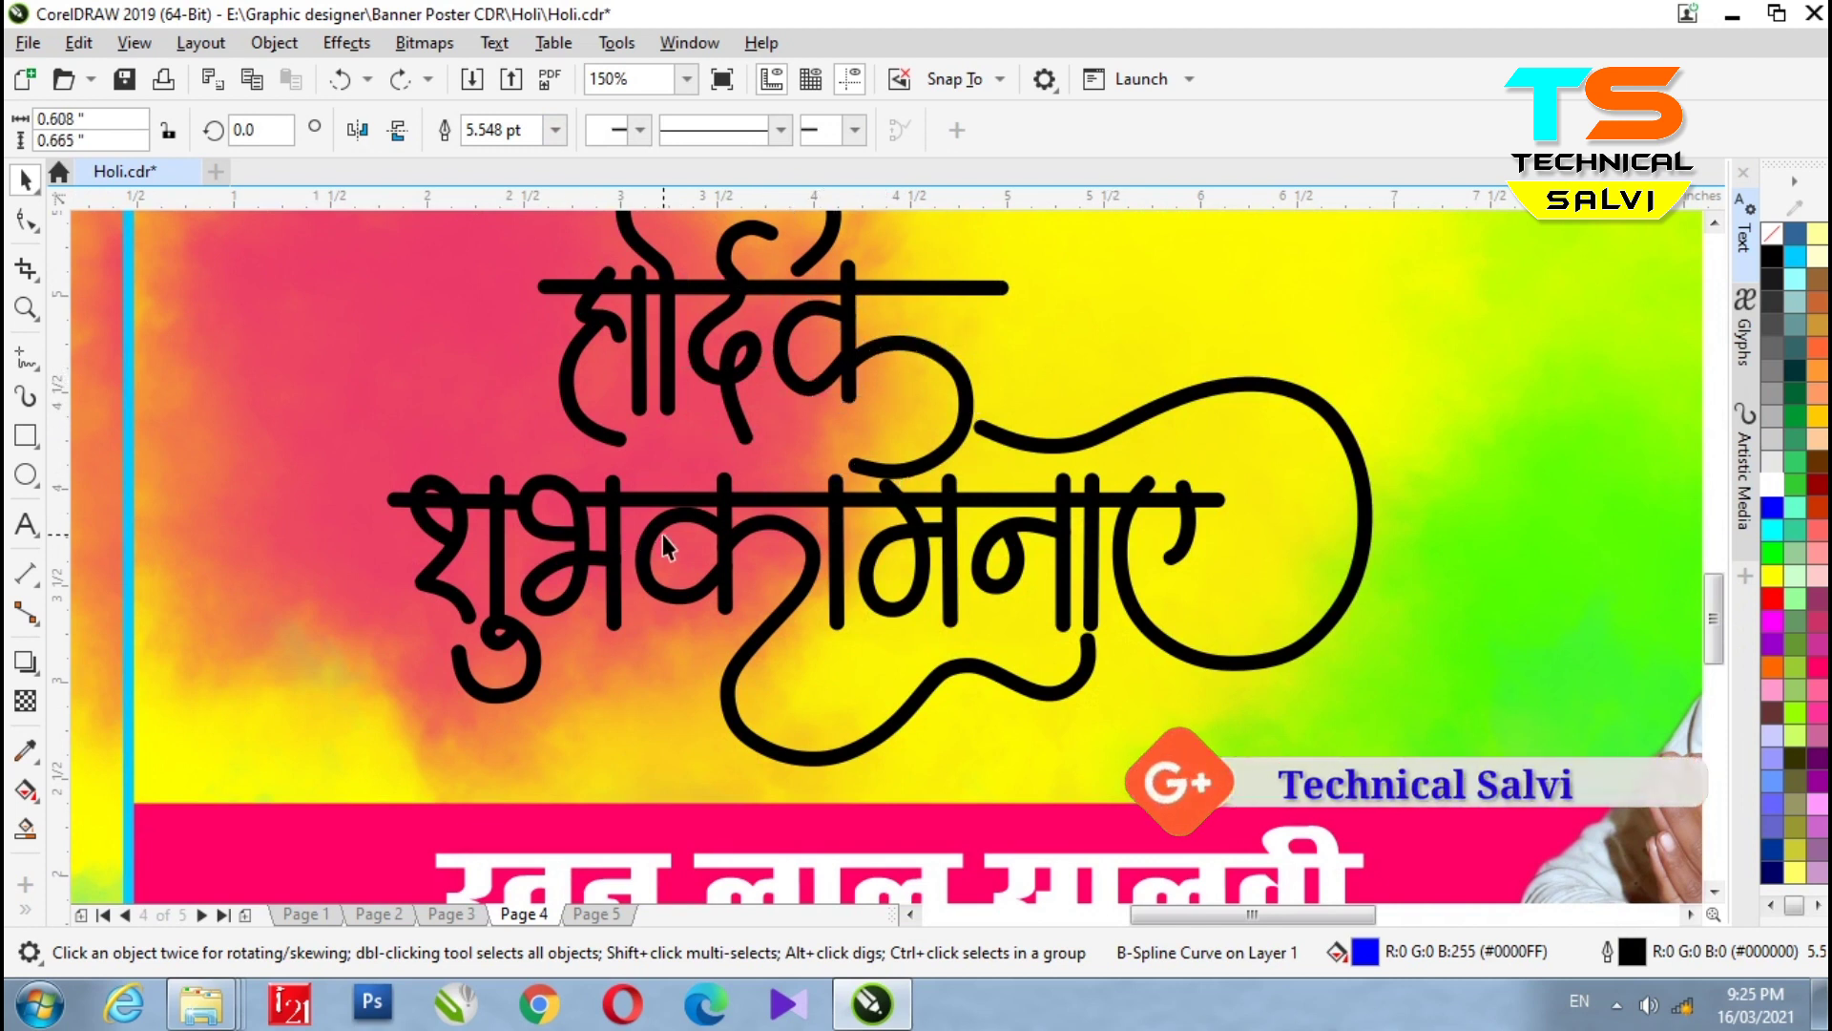
left_click(748, 523)
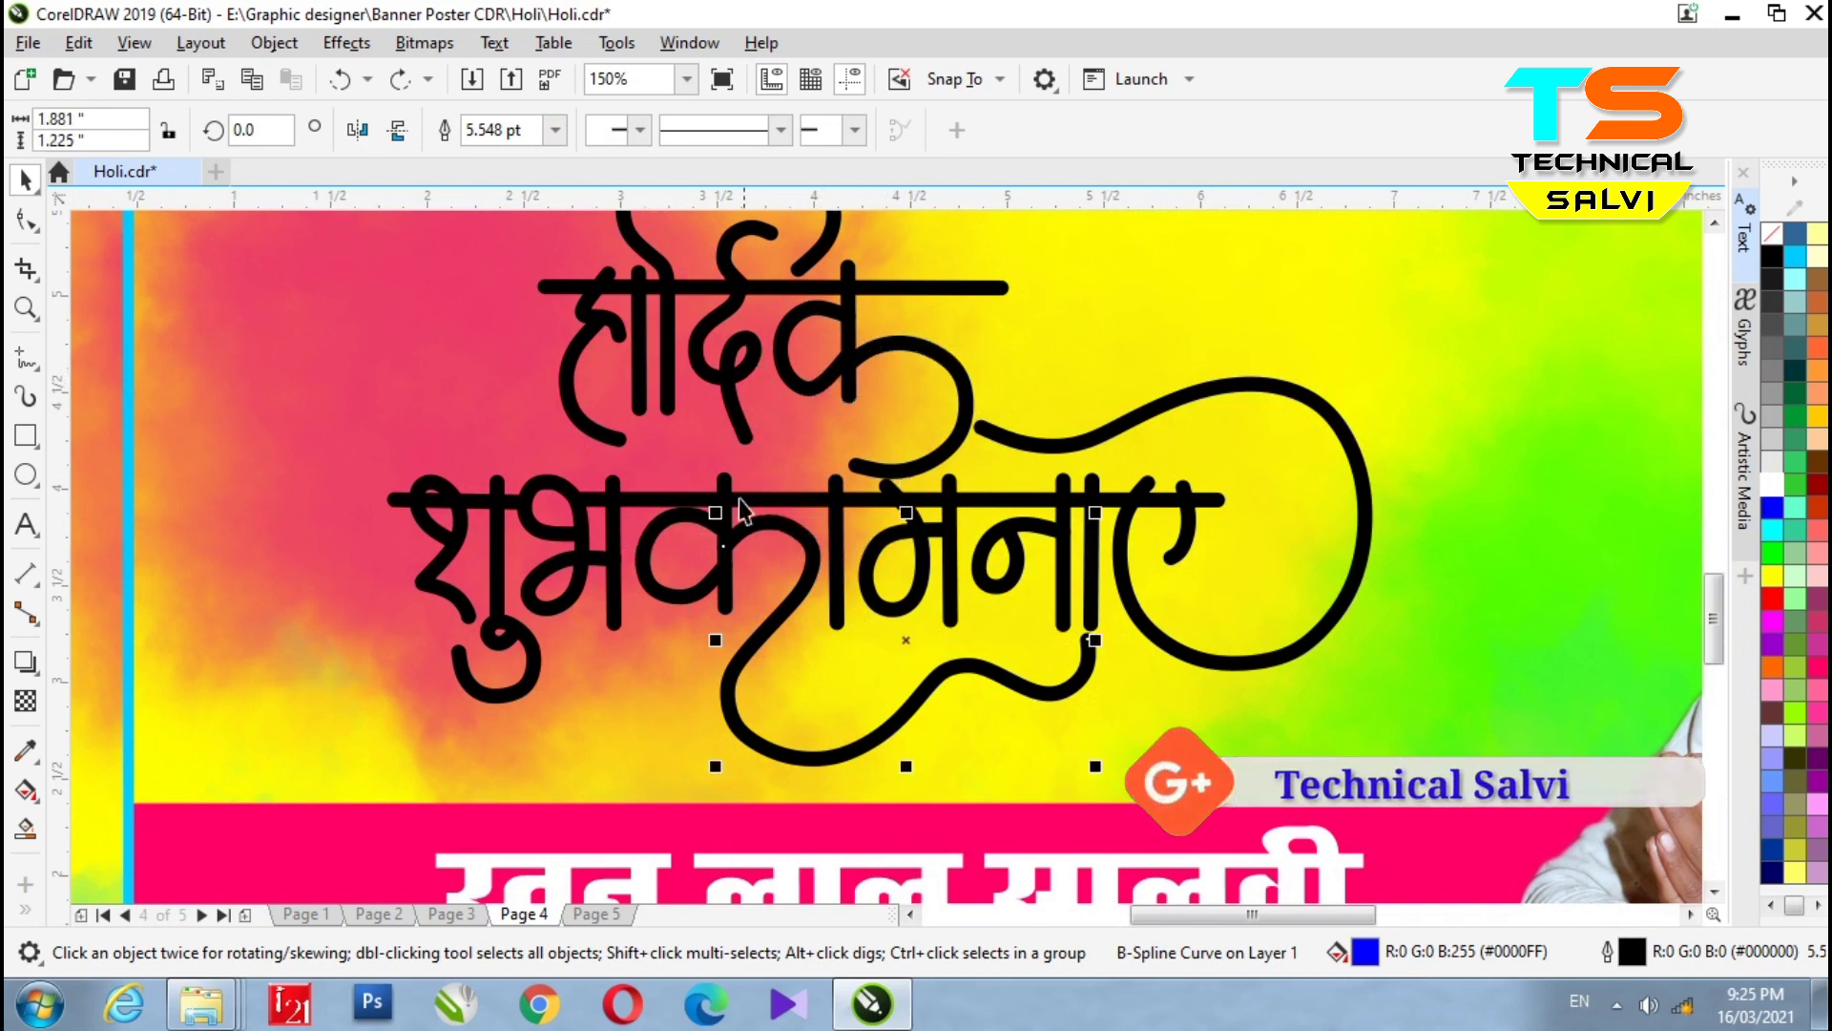
scroll(637, 534, "down", 3)
left_click(644, 534)
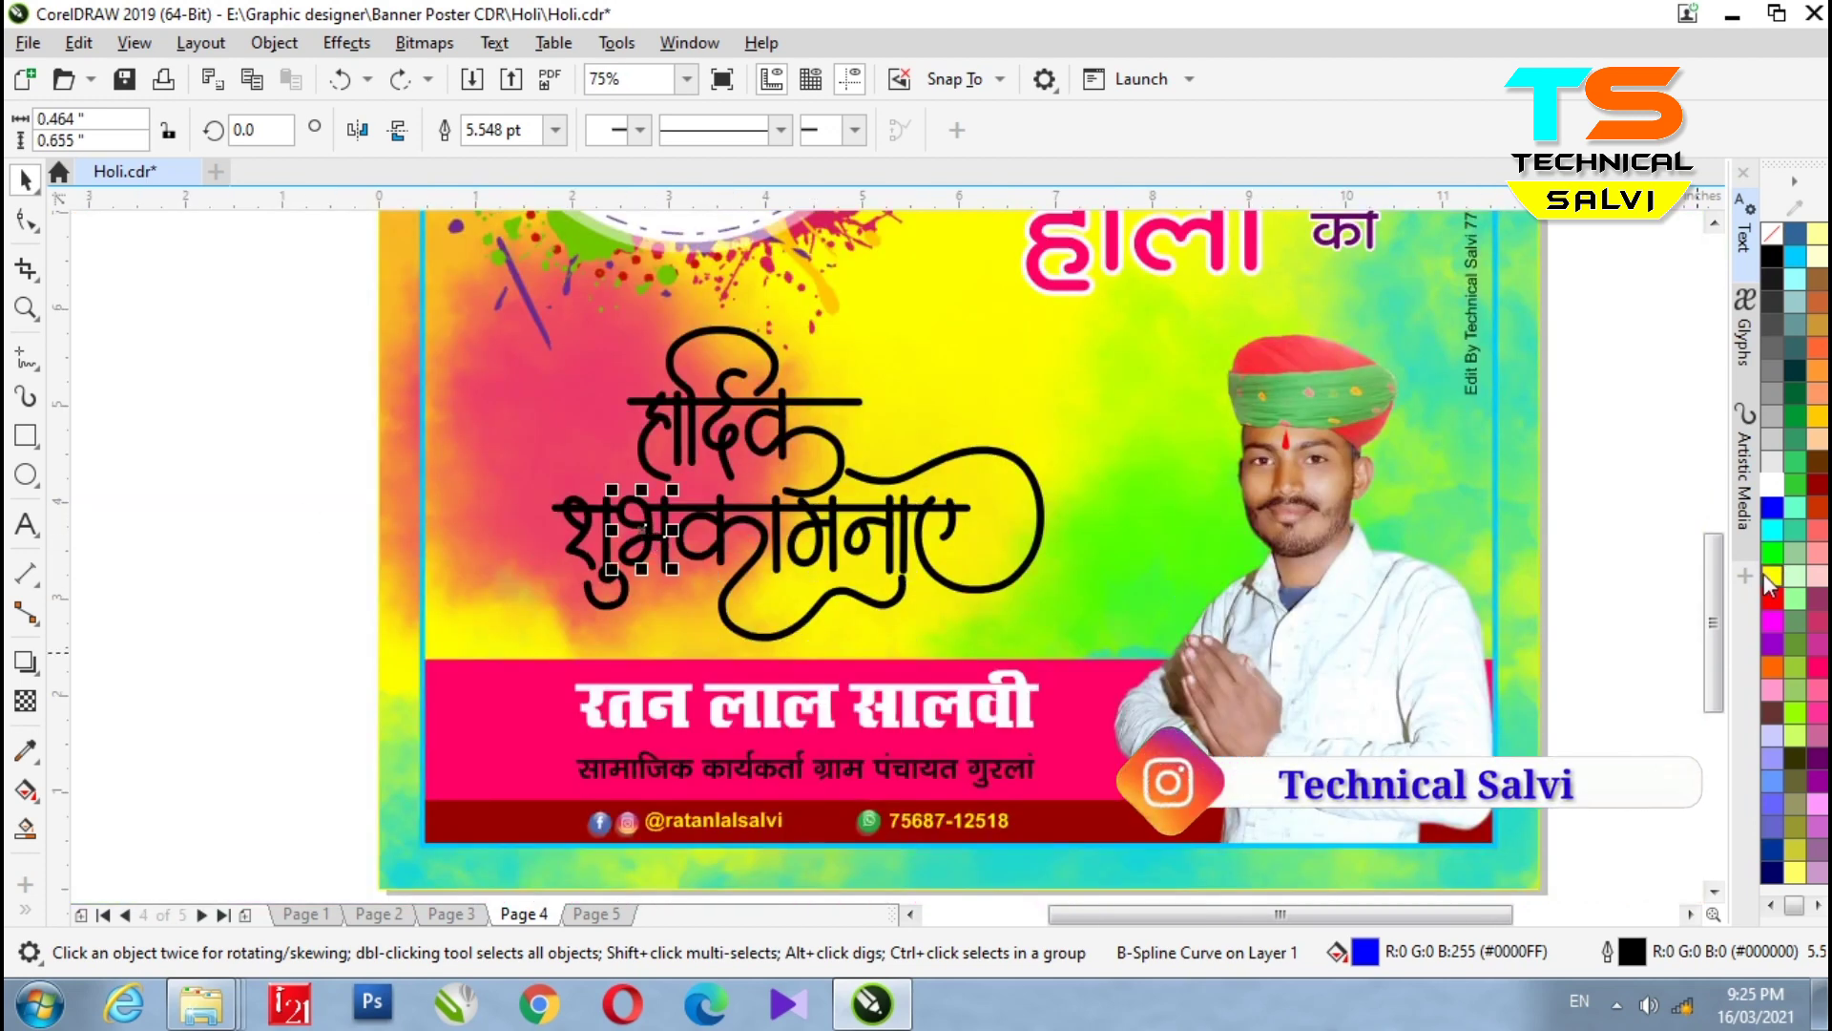
- Colour the शु stroke red, undo both changes, and deselect to view the whole poster
left_click(1775, 601)
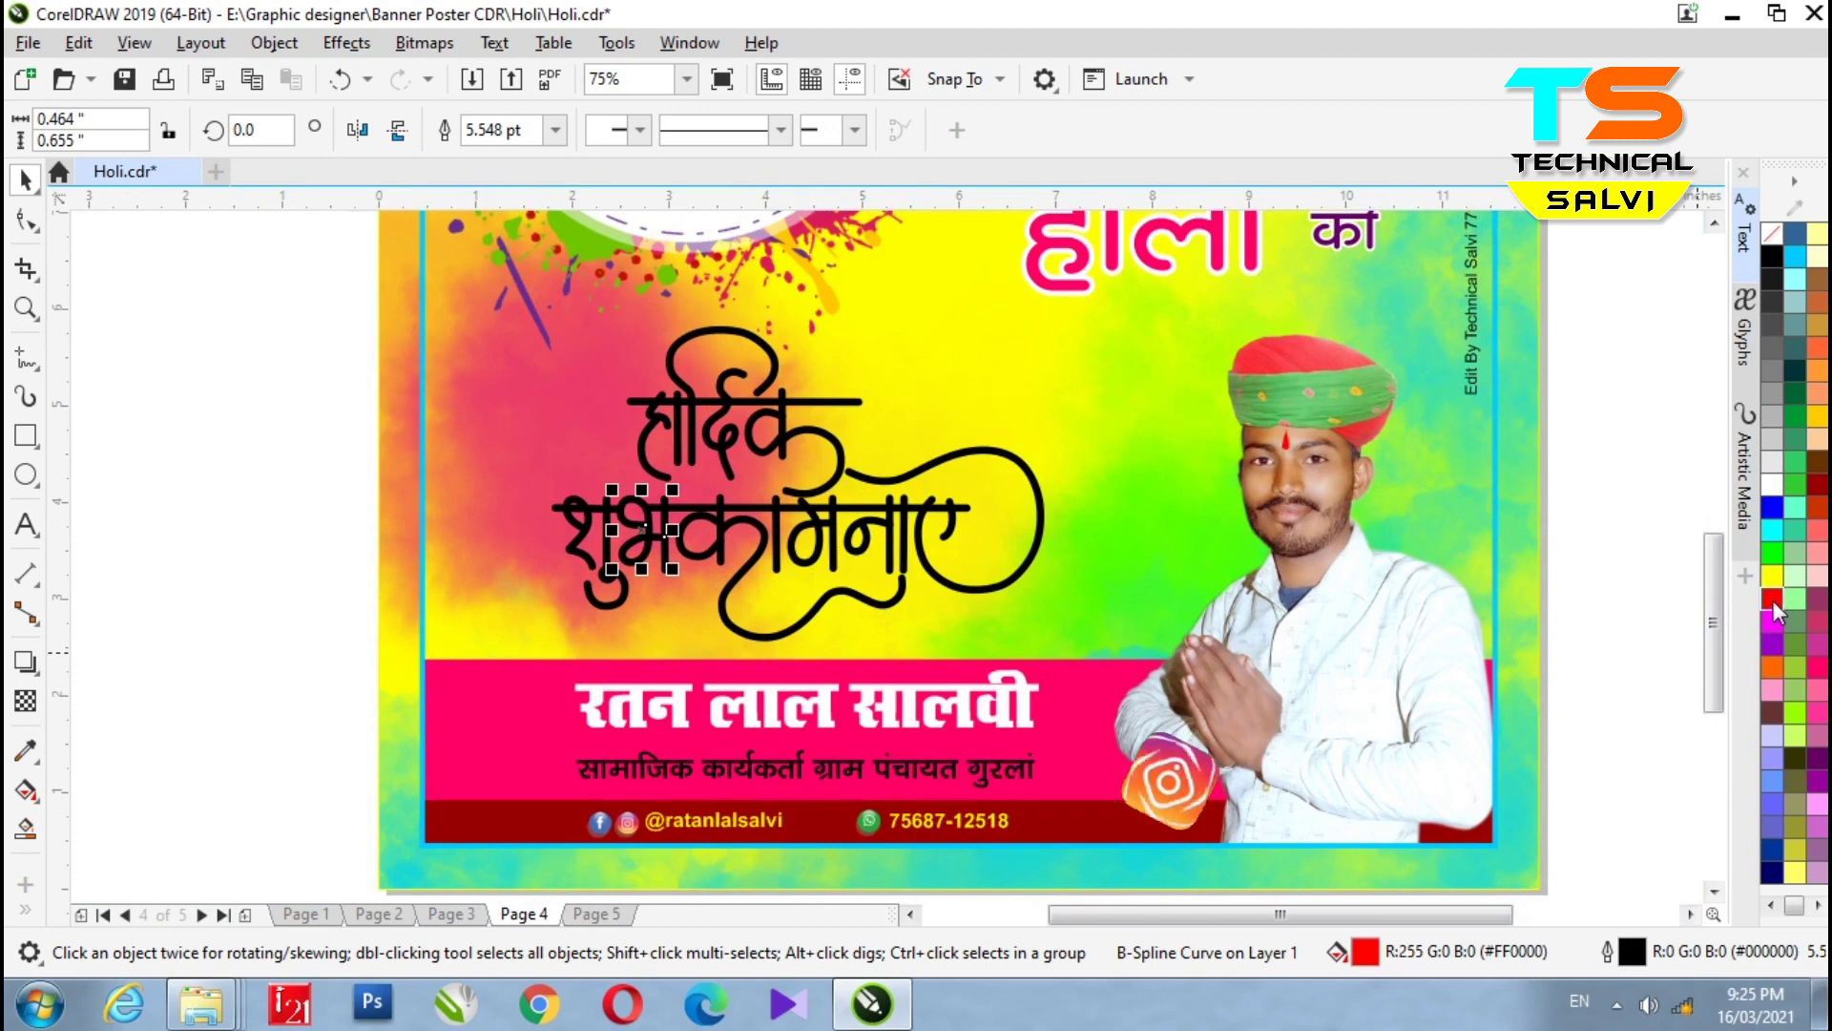
right_click(1773, 599)
scroll(856, 579, "up", 3)
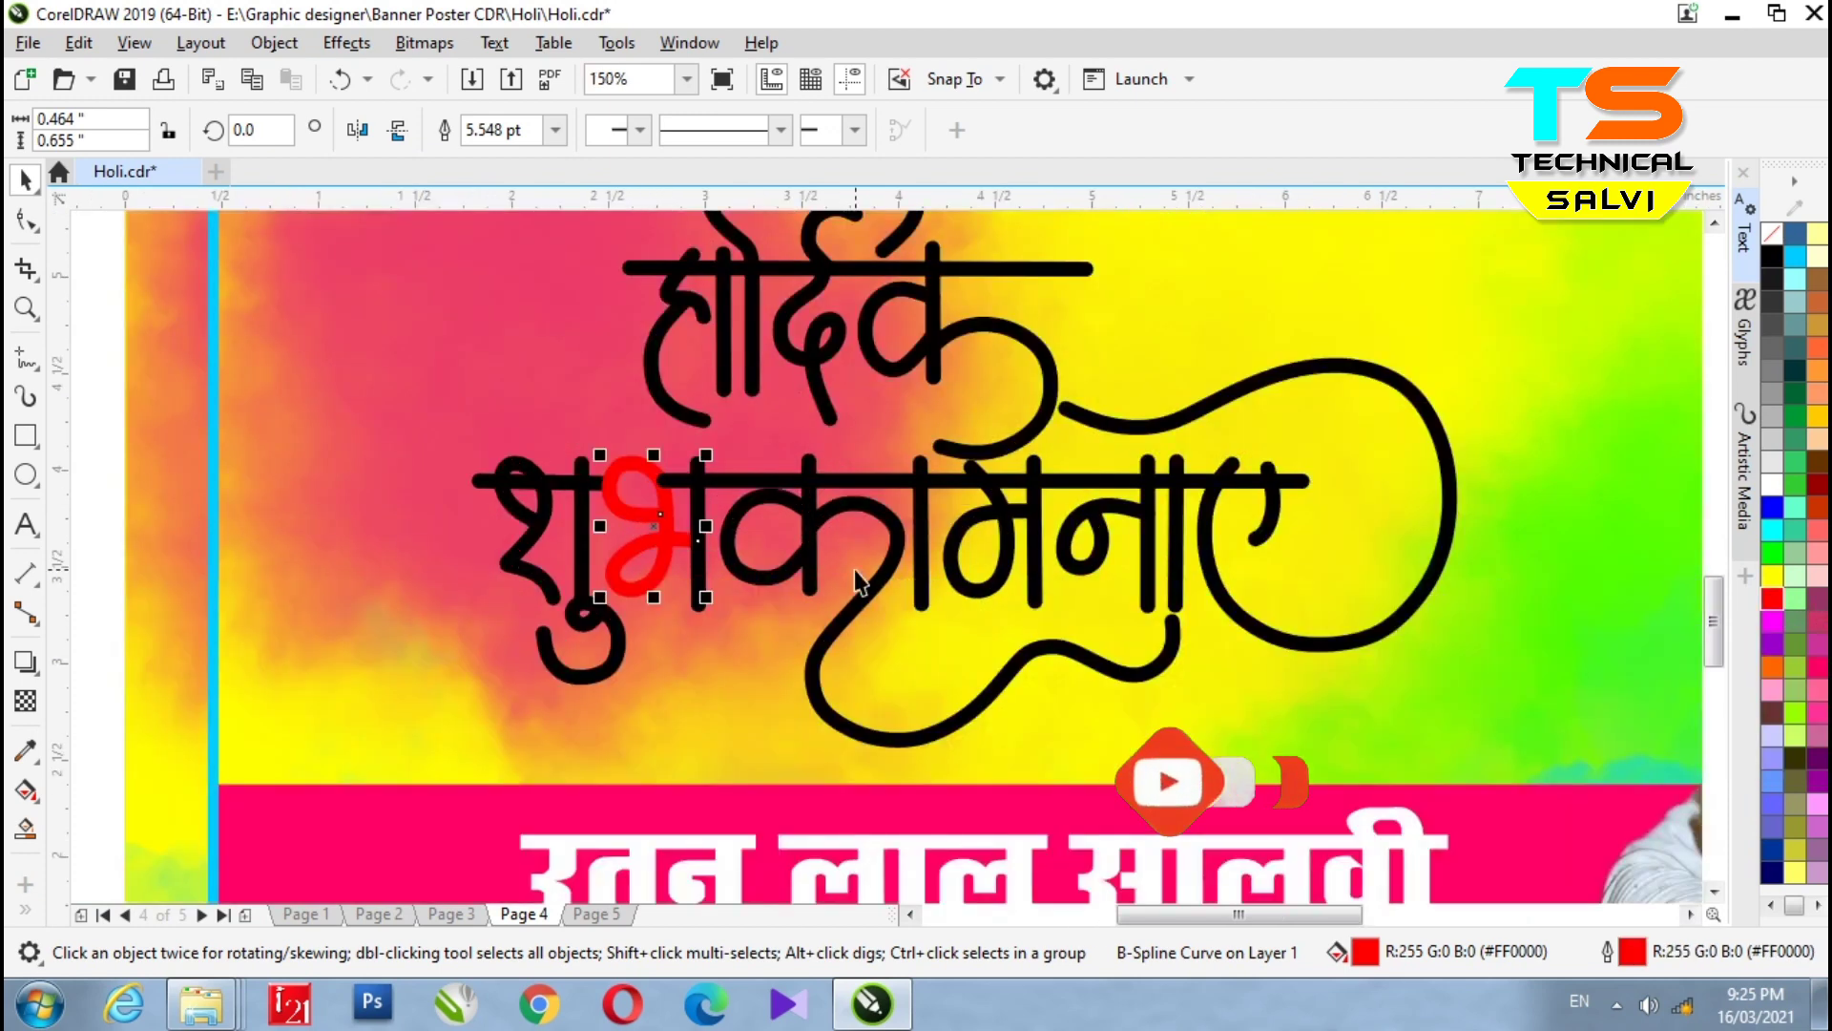
key("ctrl+z")
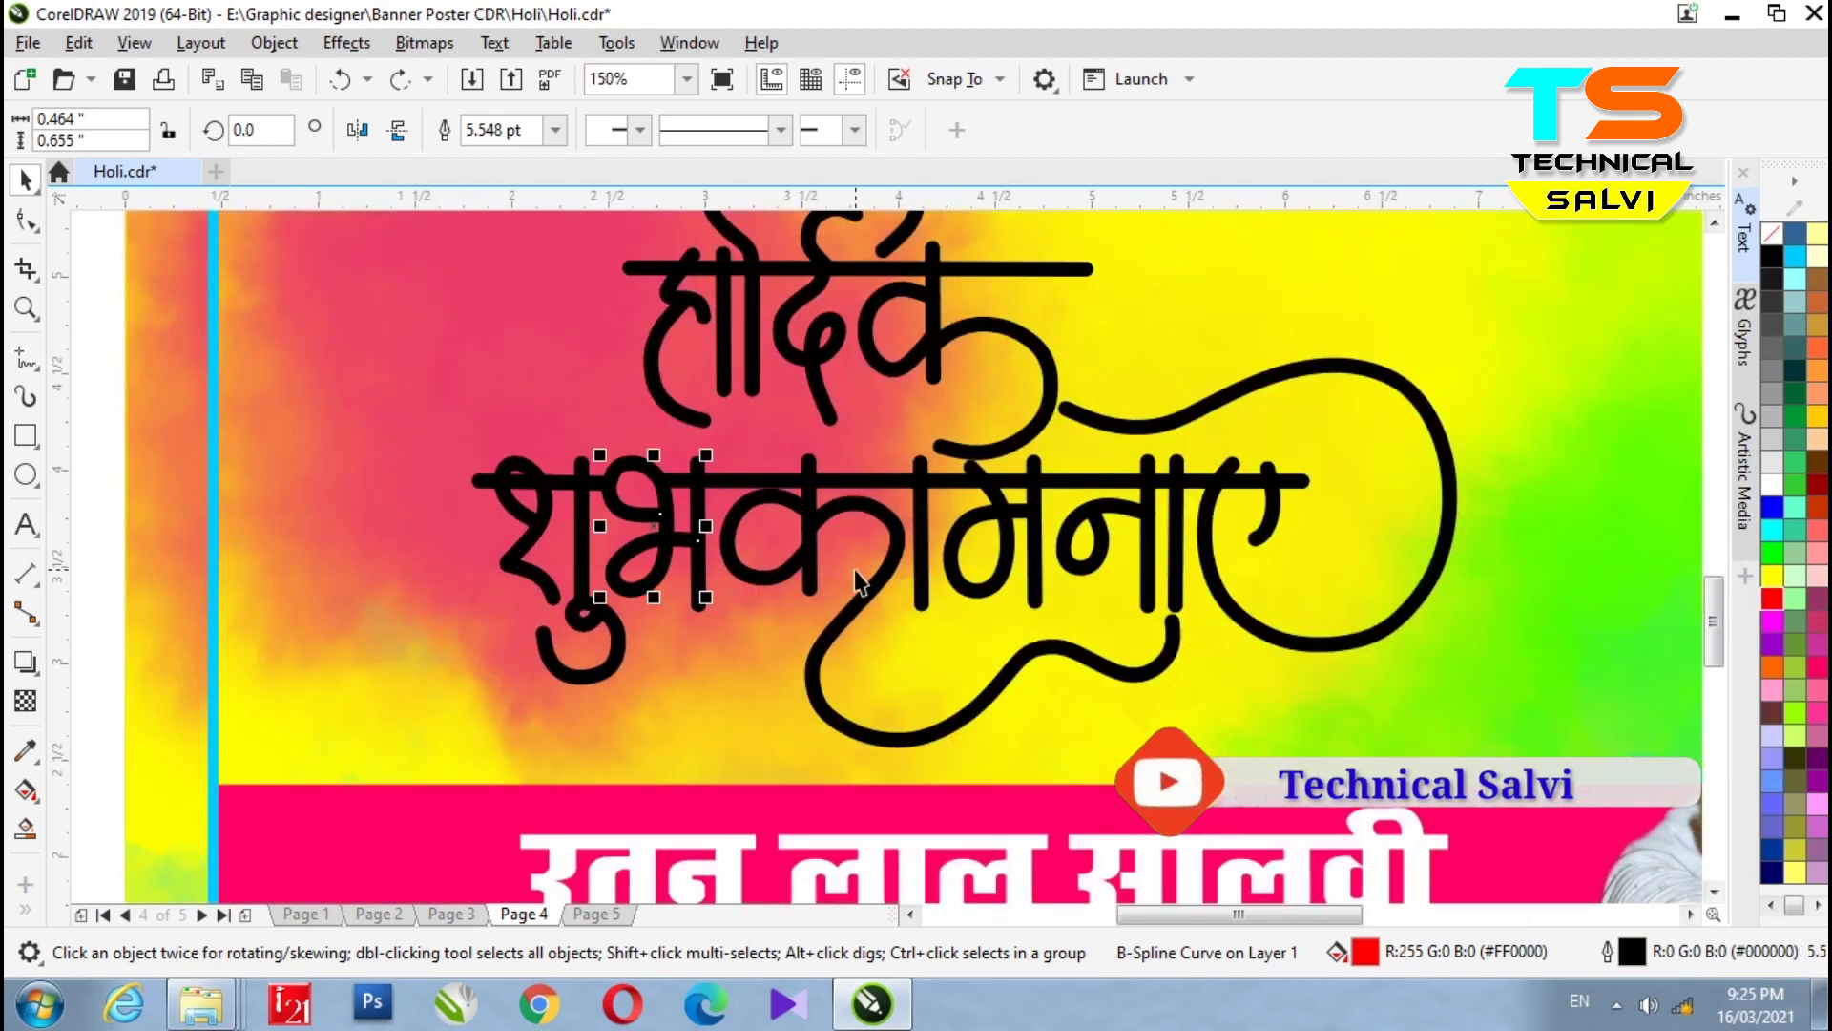
key("ctrl+z")
scroll(855, 579, "down", 3)
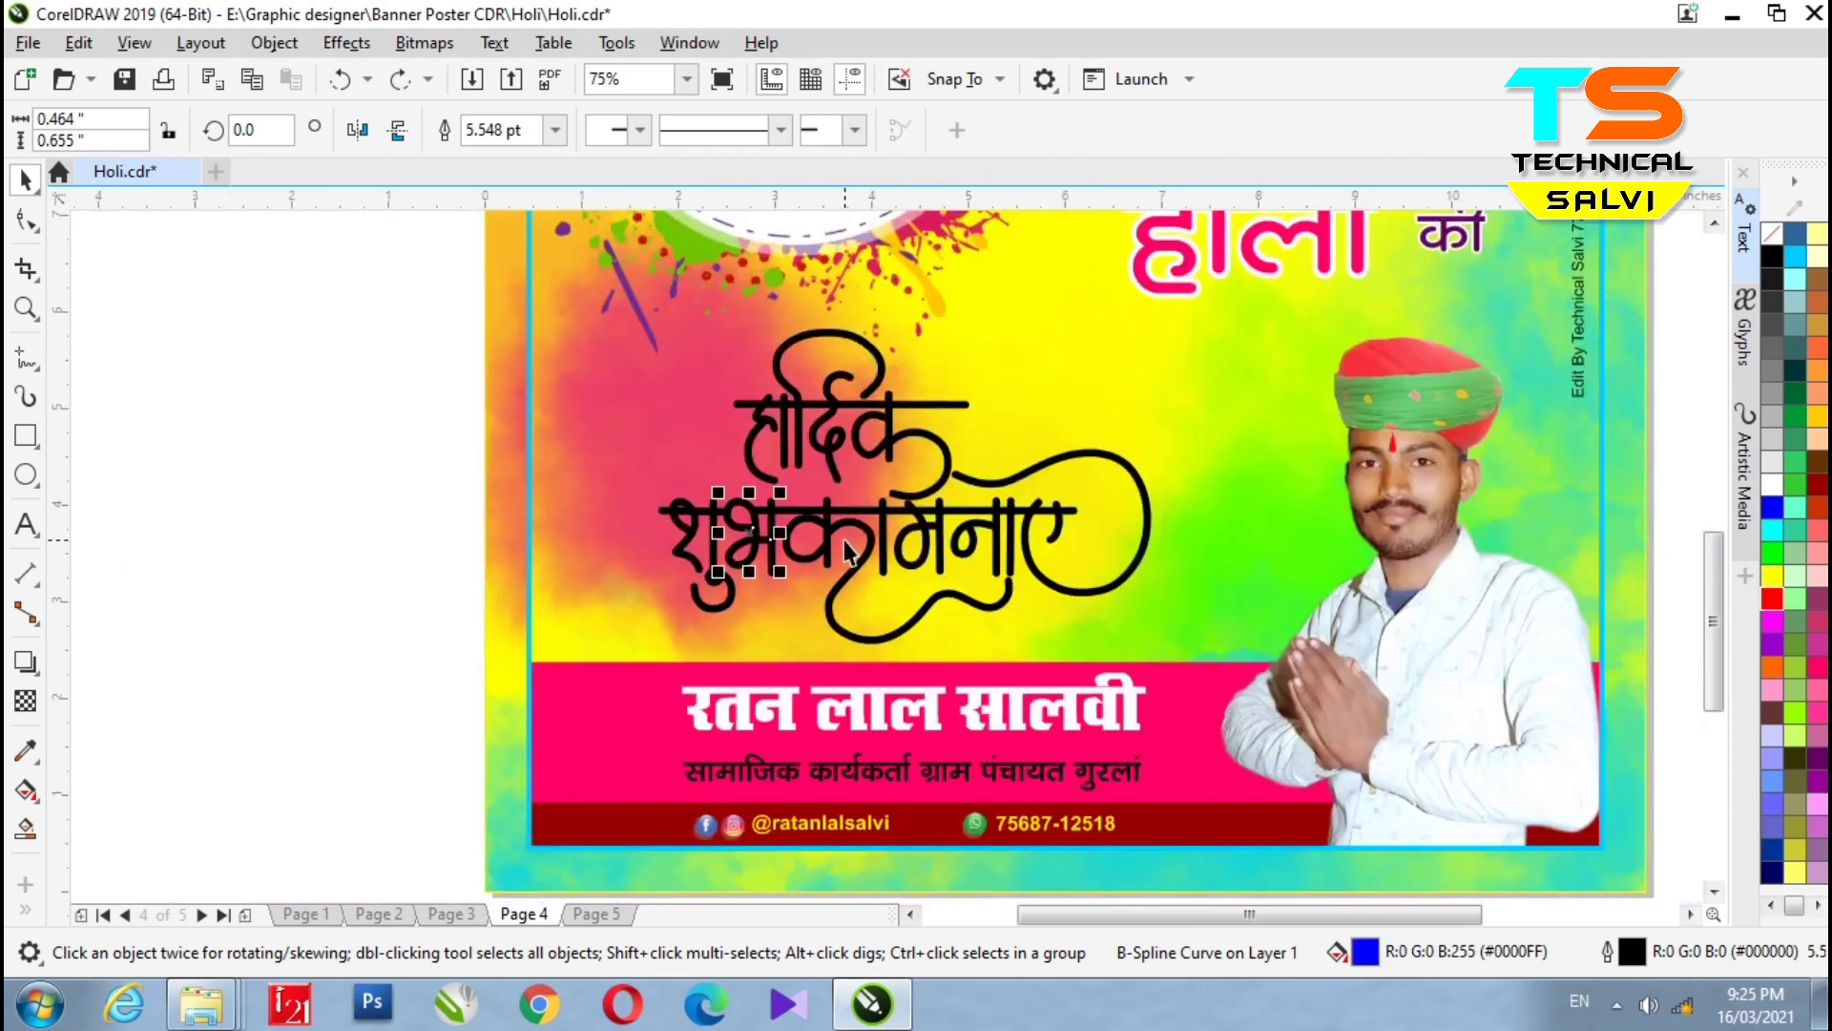
left_click(335, 519)
scroll(814, 477, "down", 3)
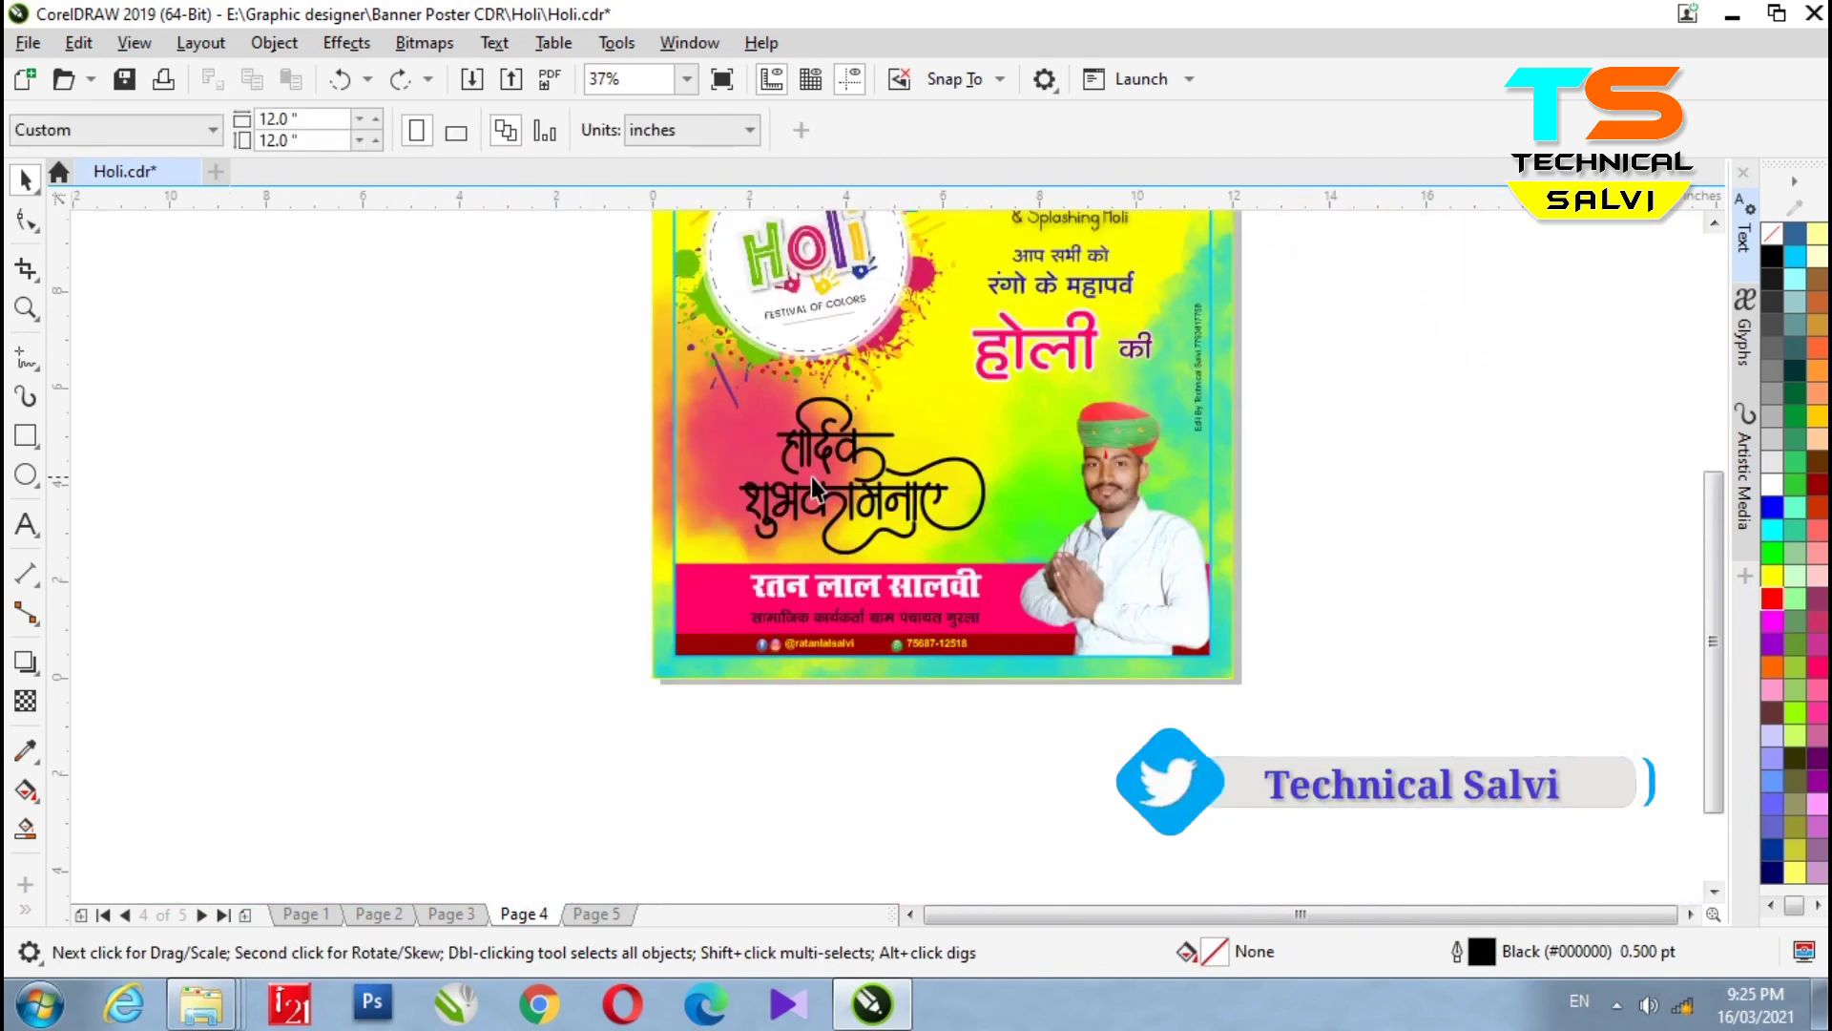
- Select the Page 4 phone number text for copying, then go to Page 5 and zoom in
scroll(925, 594, "up", 5)
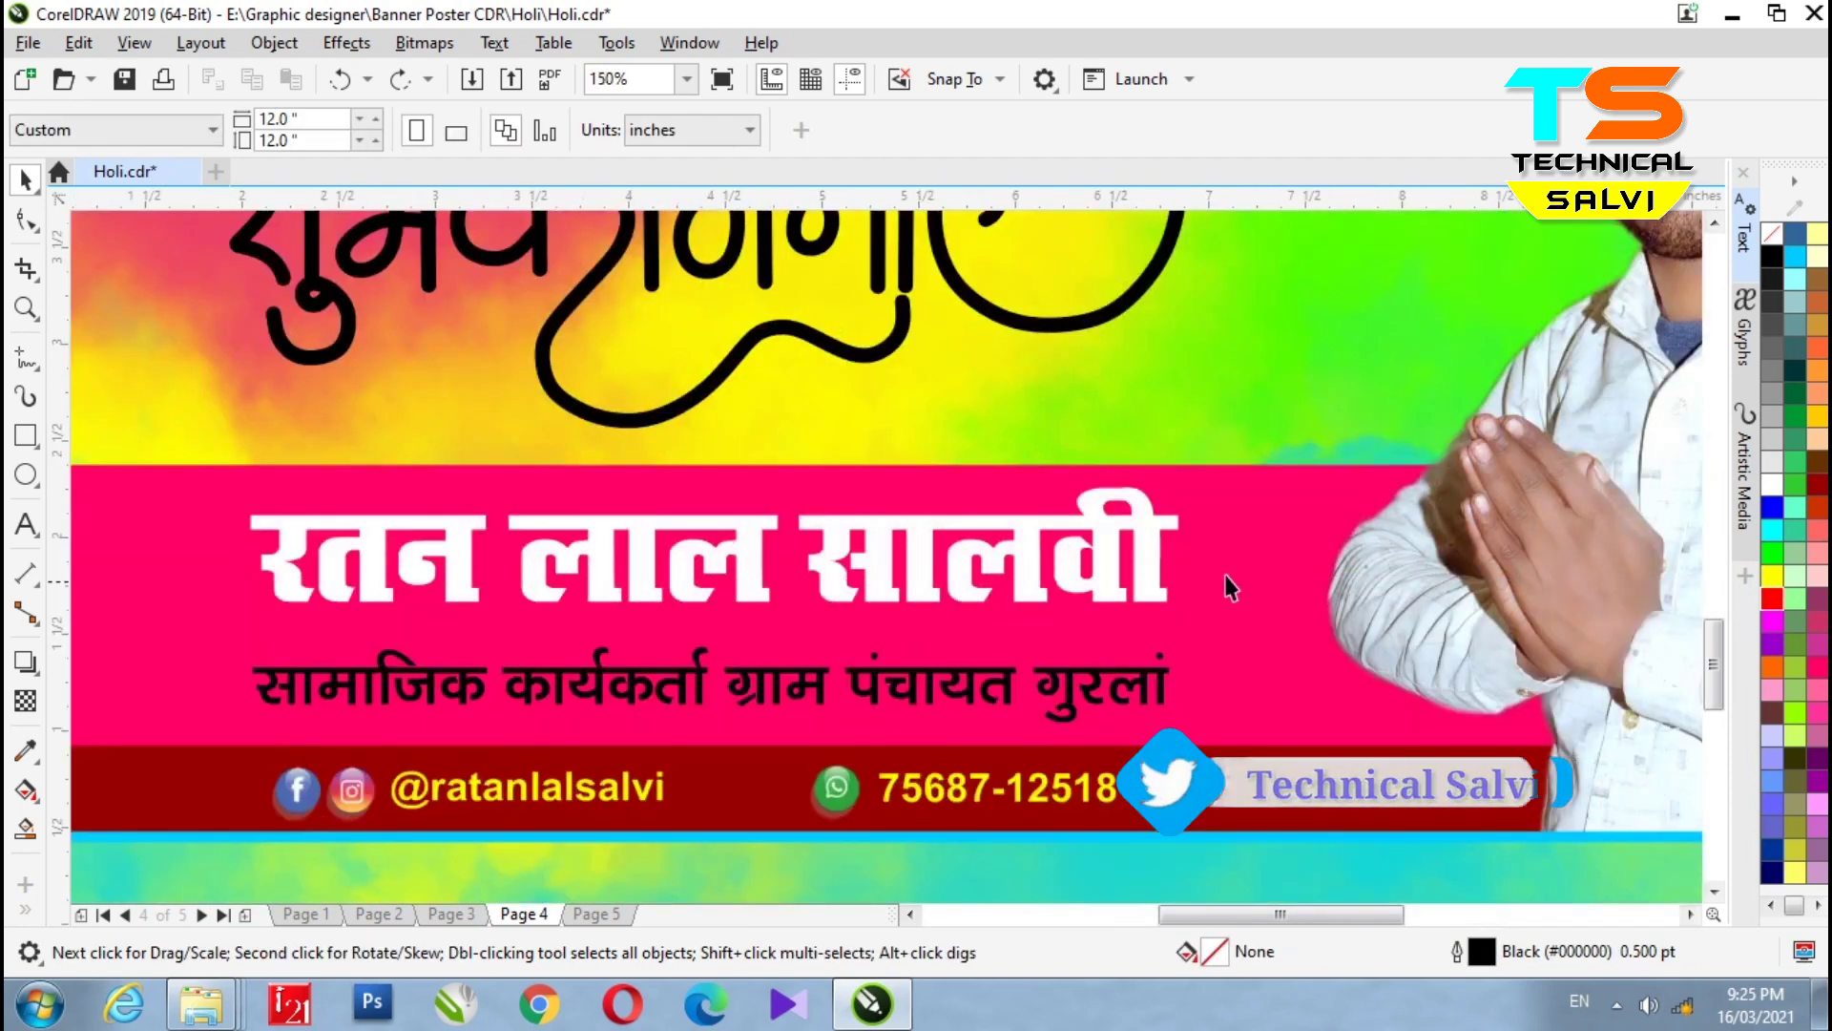
scroll(1307, 597, "down", 2)
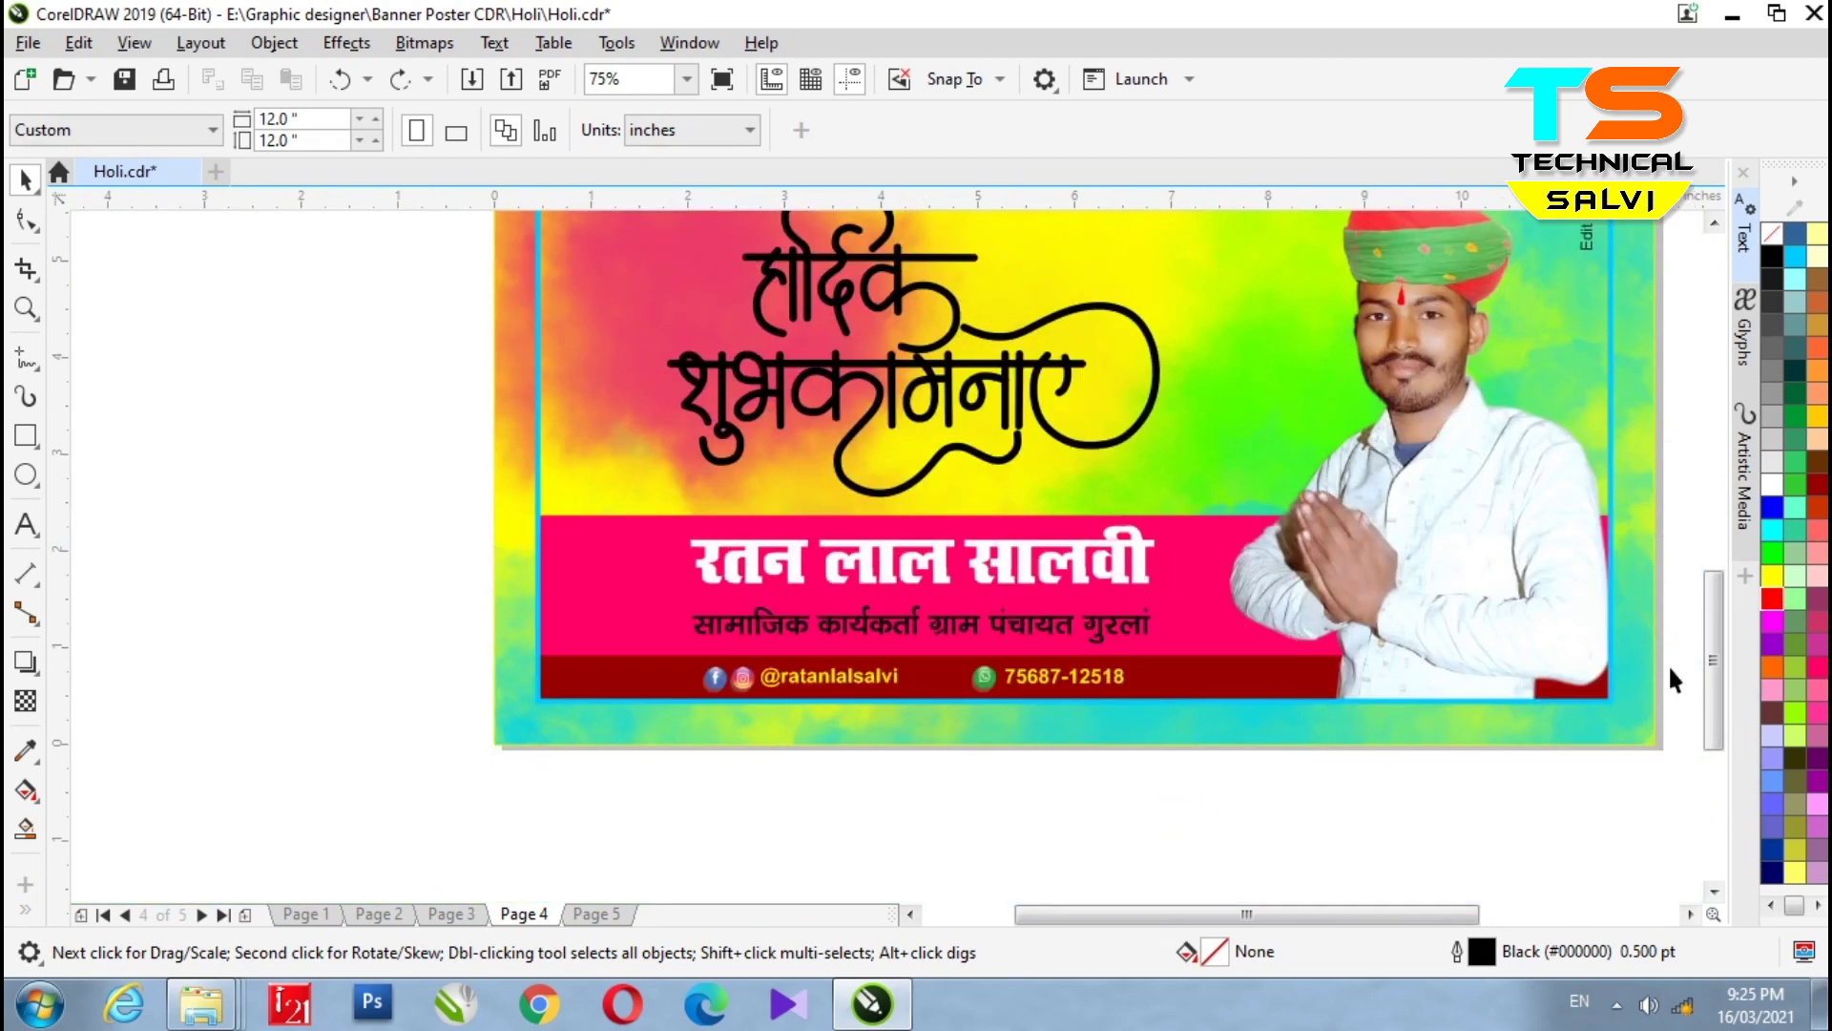
left_click(593, 916)
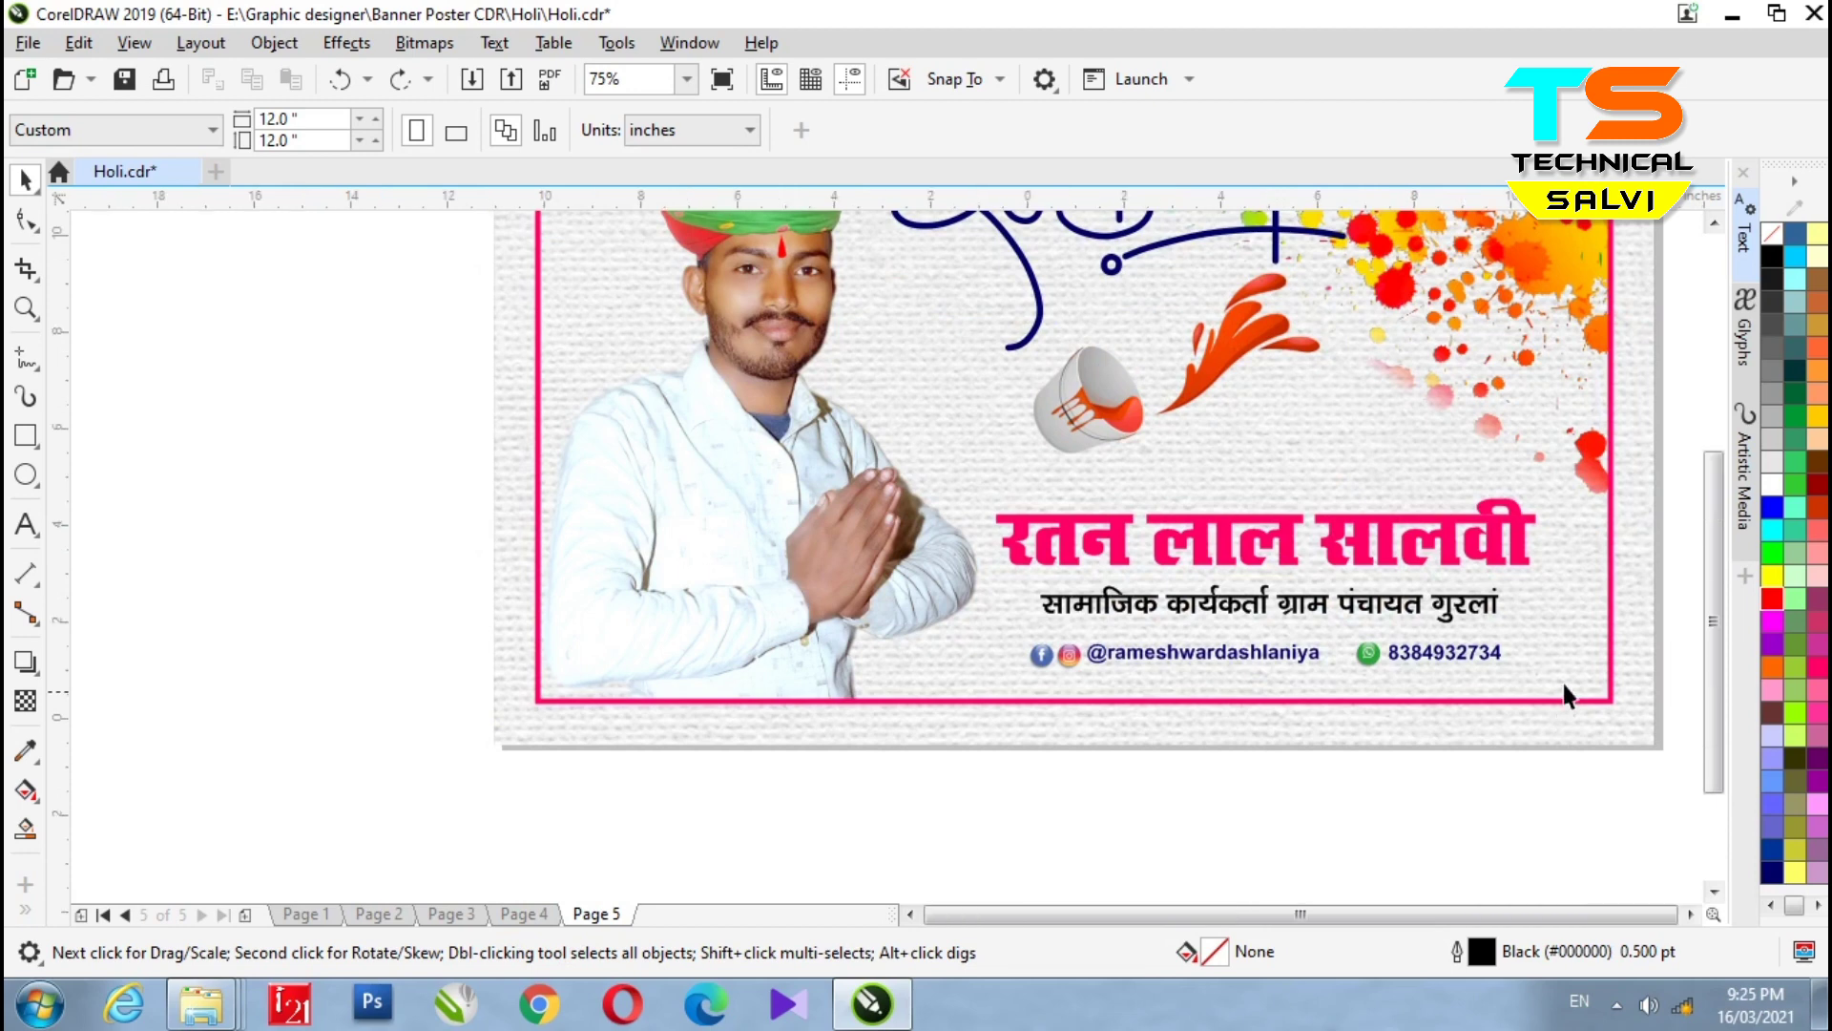
left_click(524, 915)
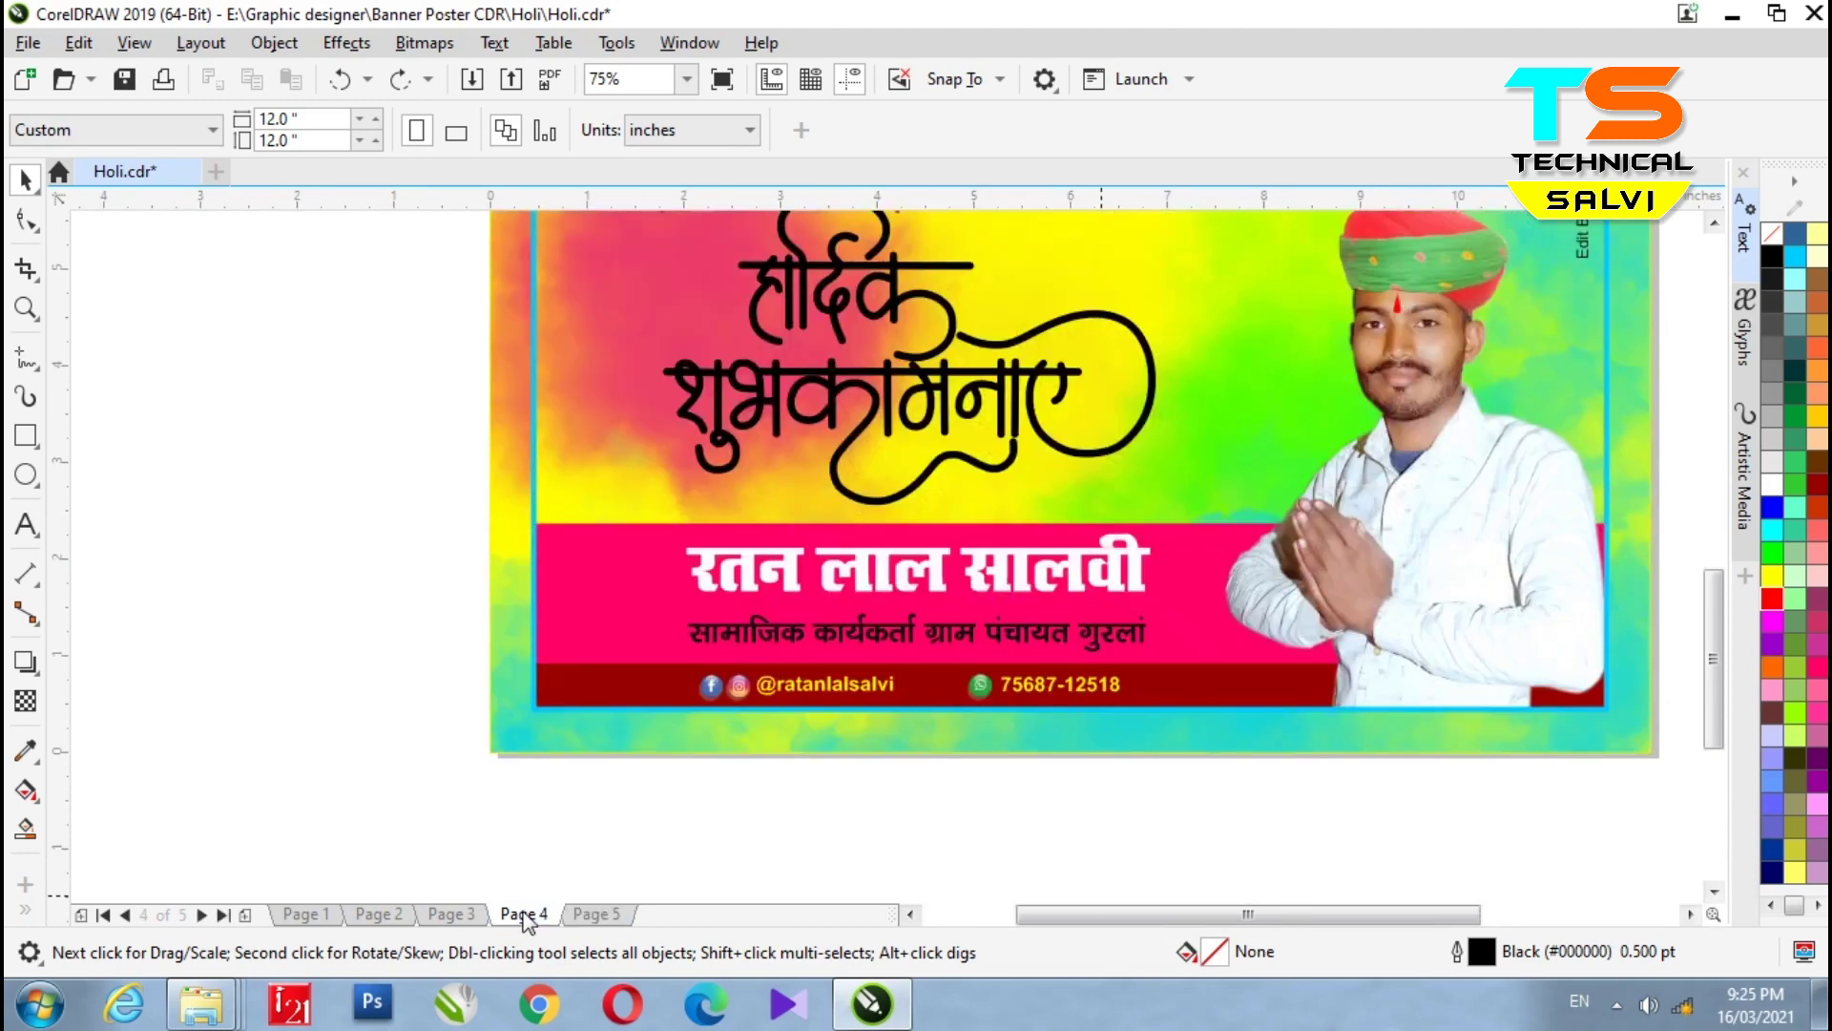
double_click(1019, 687)
left_click_drag(1002, 687, 1191, 746)
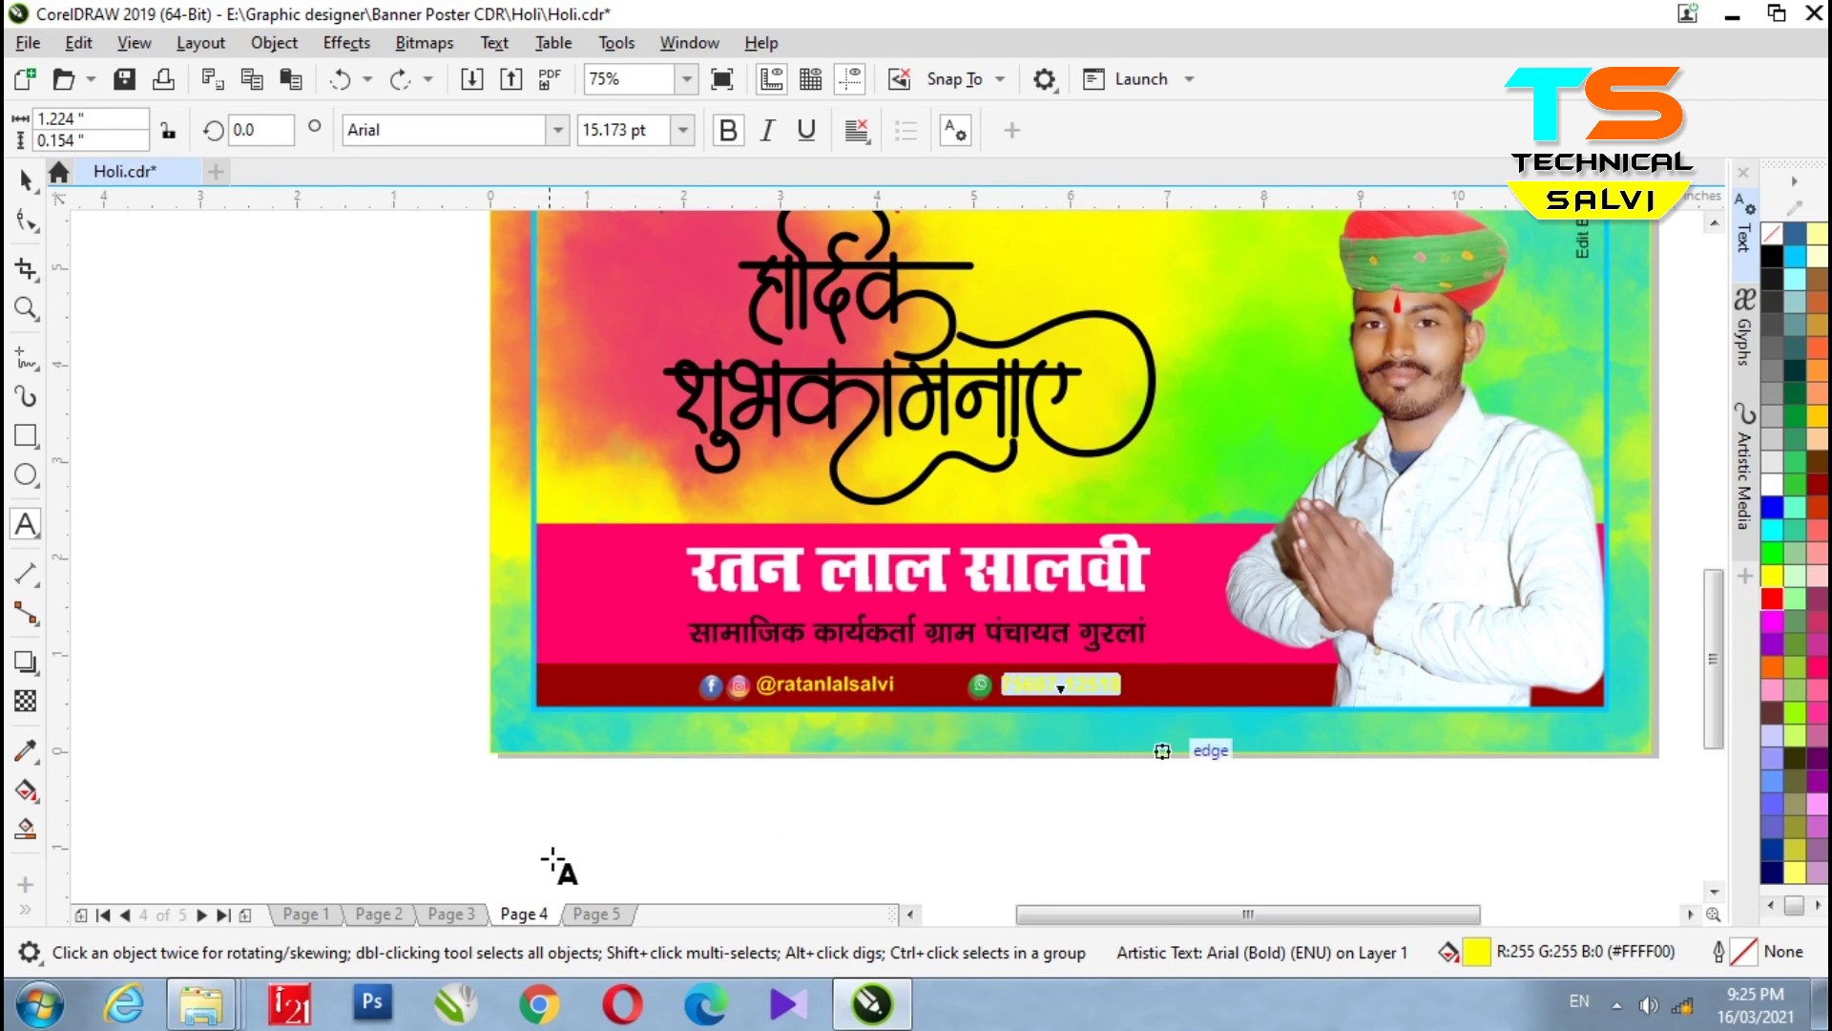
left_click(595, 916)
scroll(1451, 672, "up", 2)
- Replace the Page 5 phone number with the pasted Page 4 number and colour it navy
double_click(1268, 654)
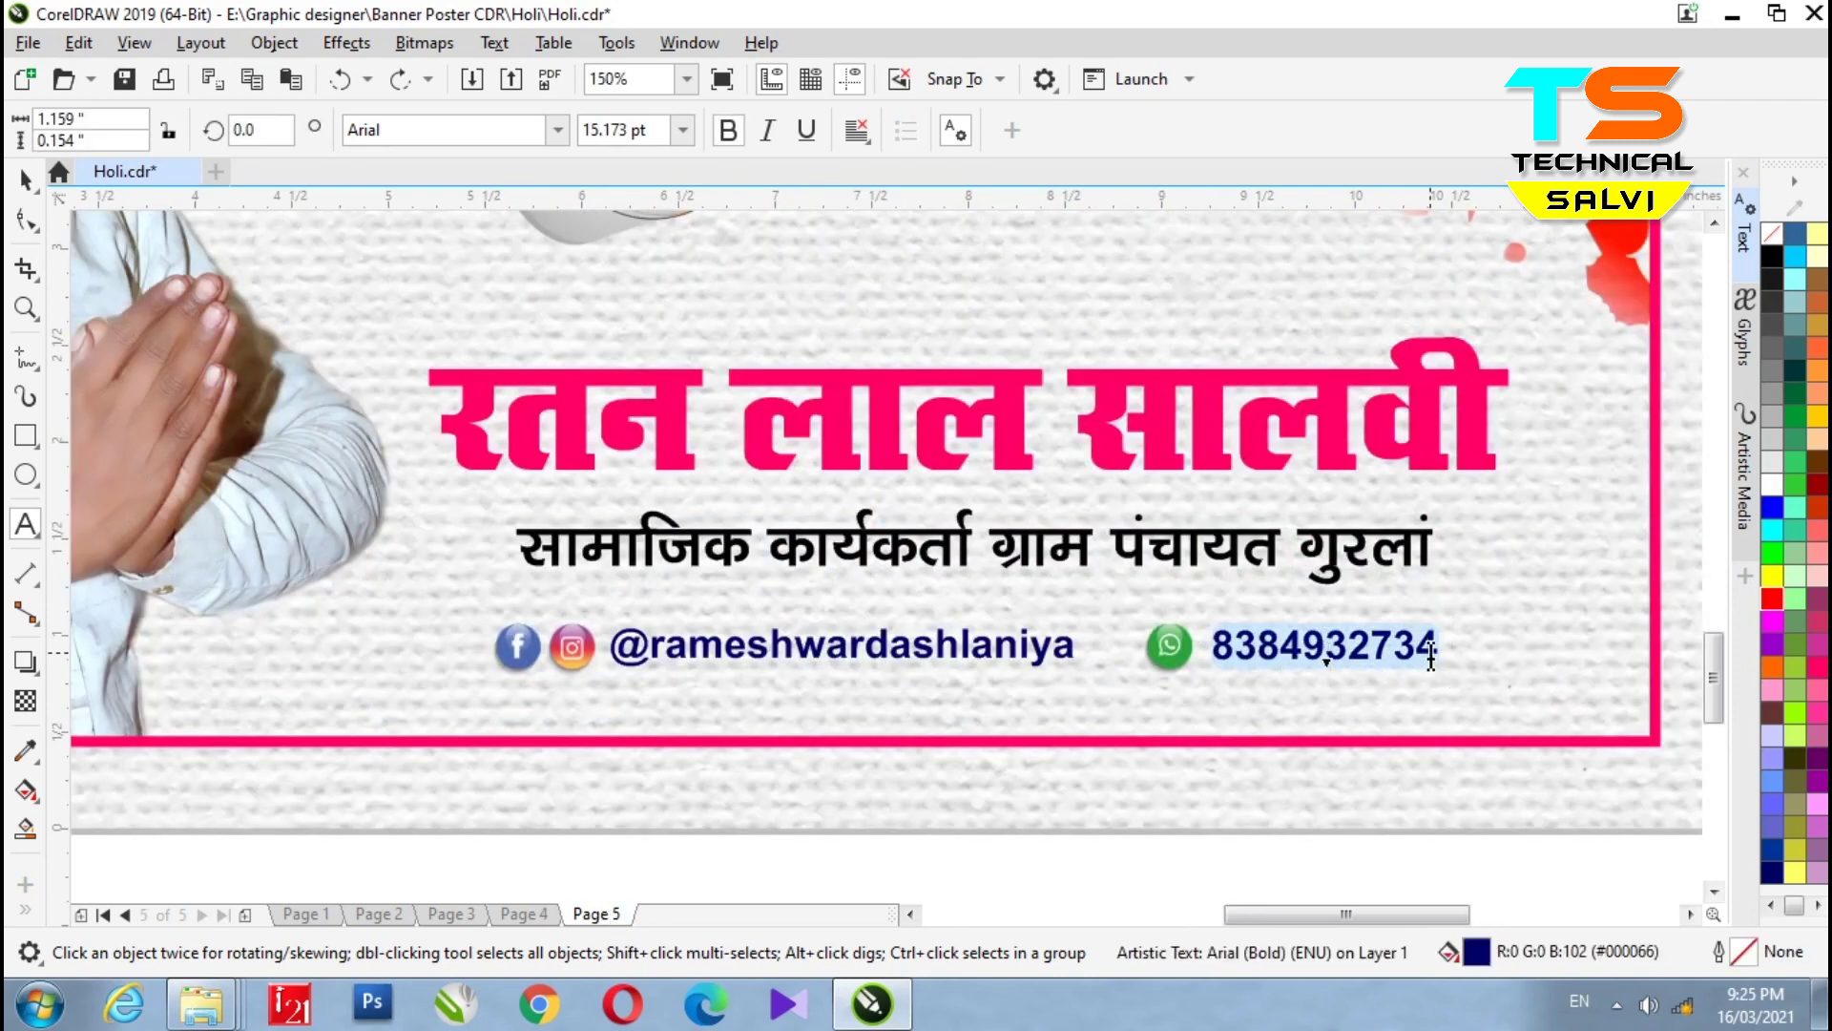
key("ctrl+v")
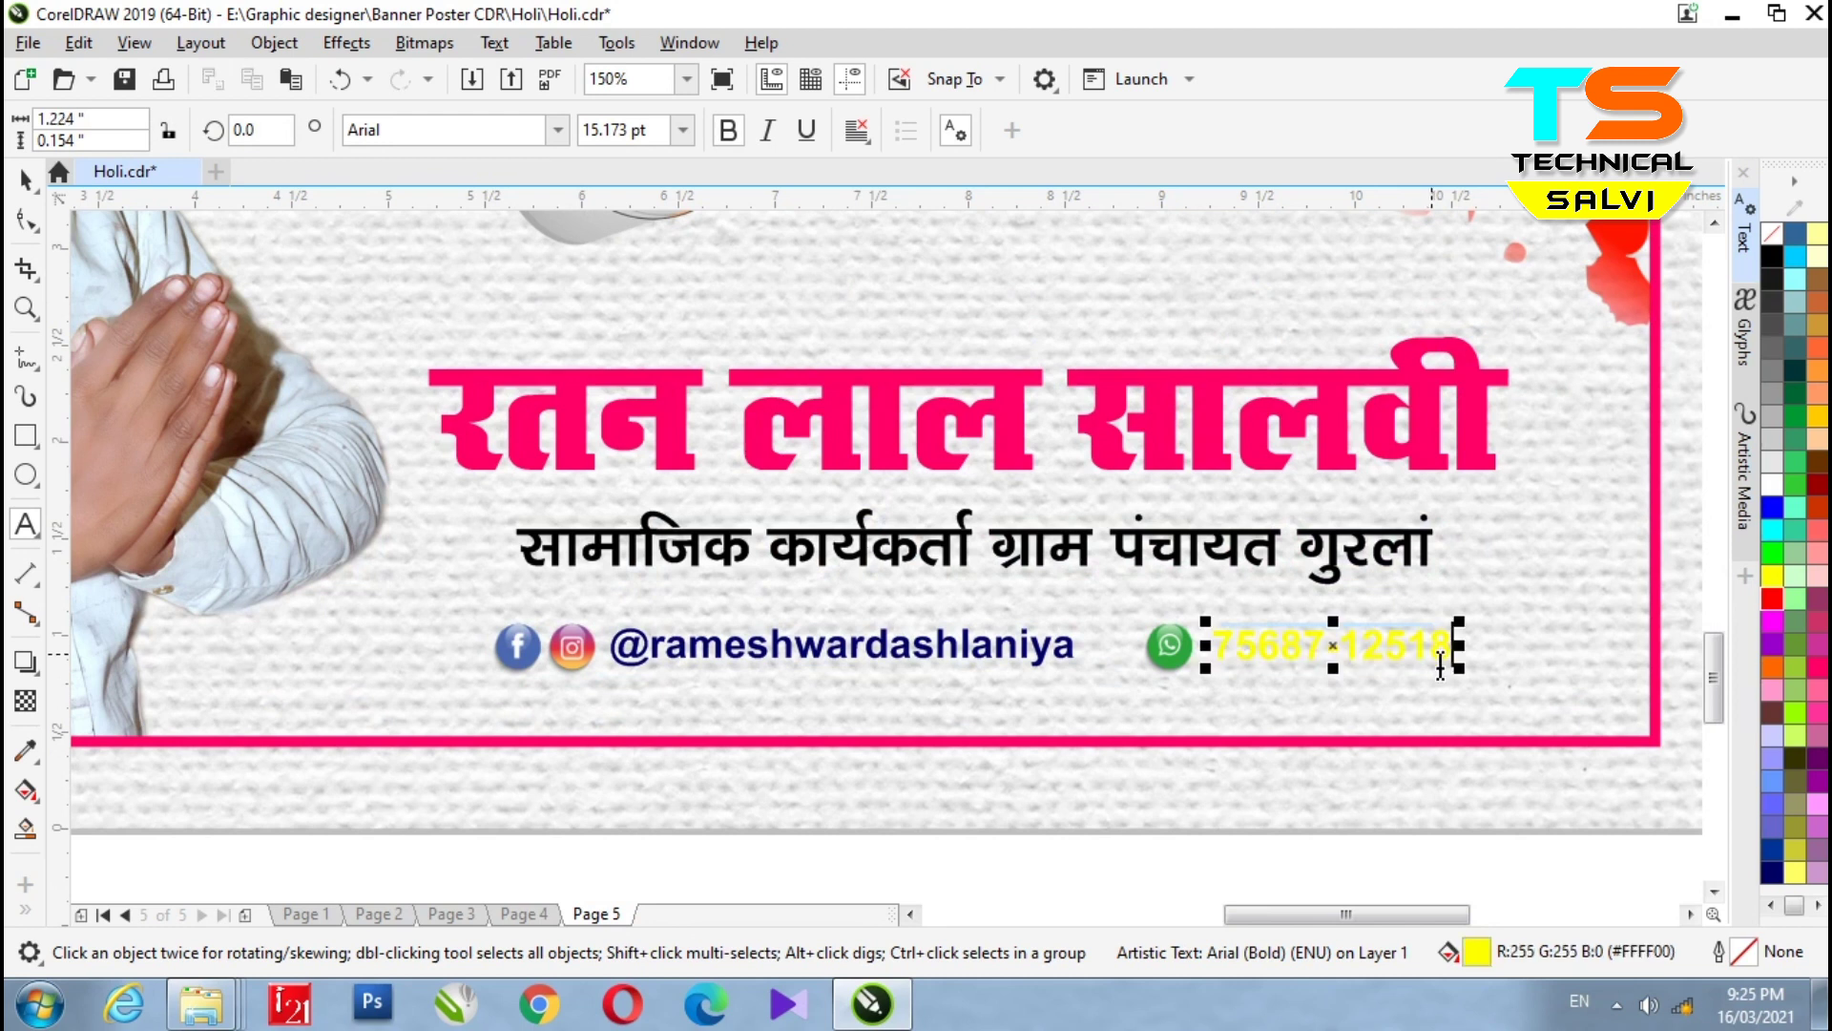
key("ctrl+space")
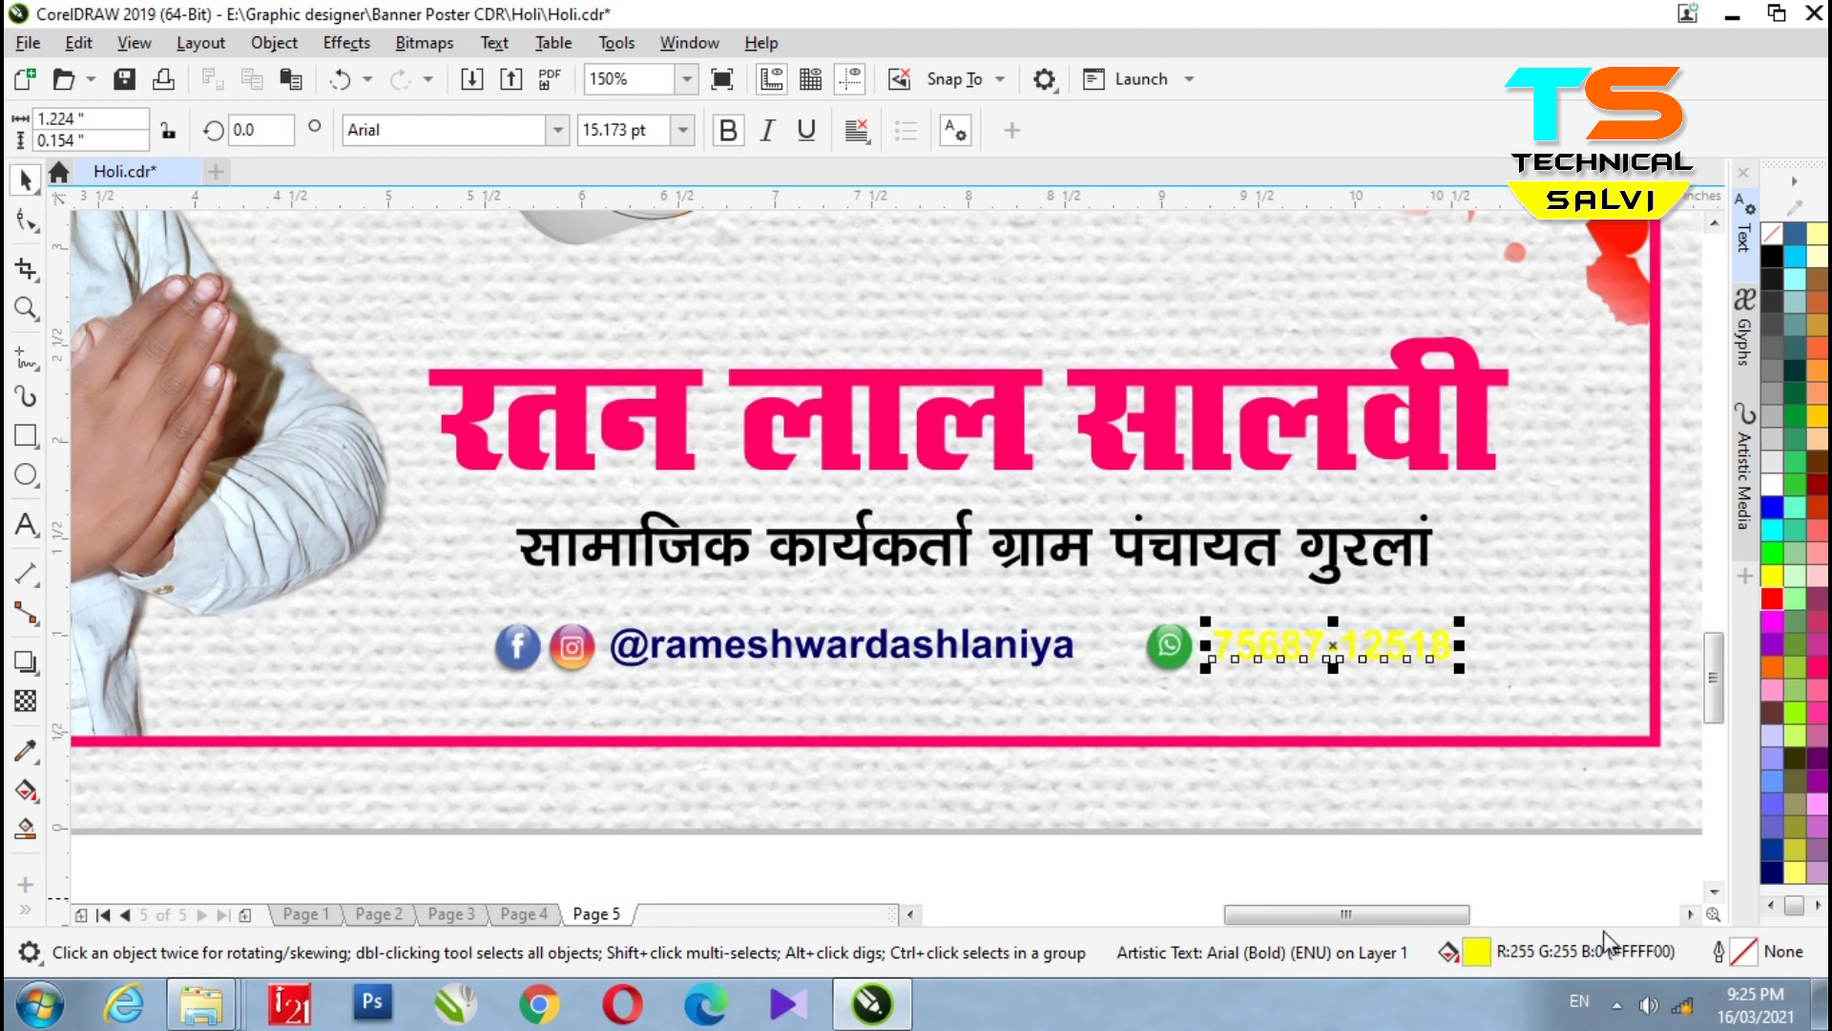
left_click(1772, 872)
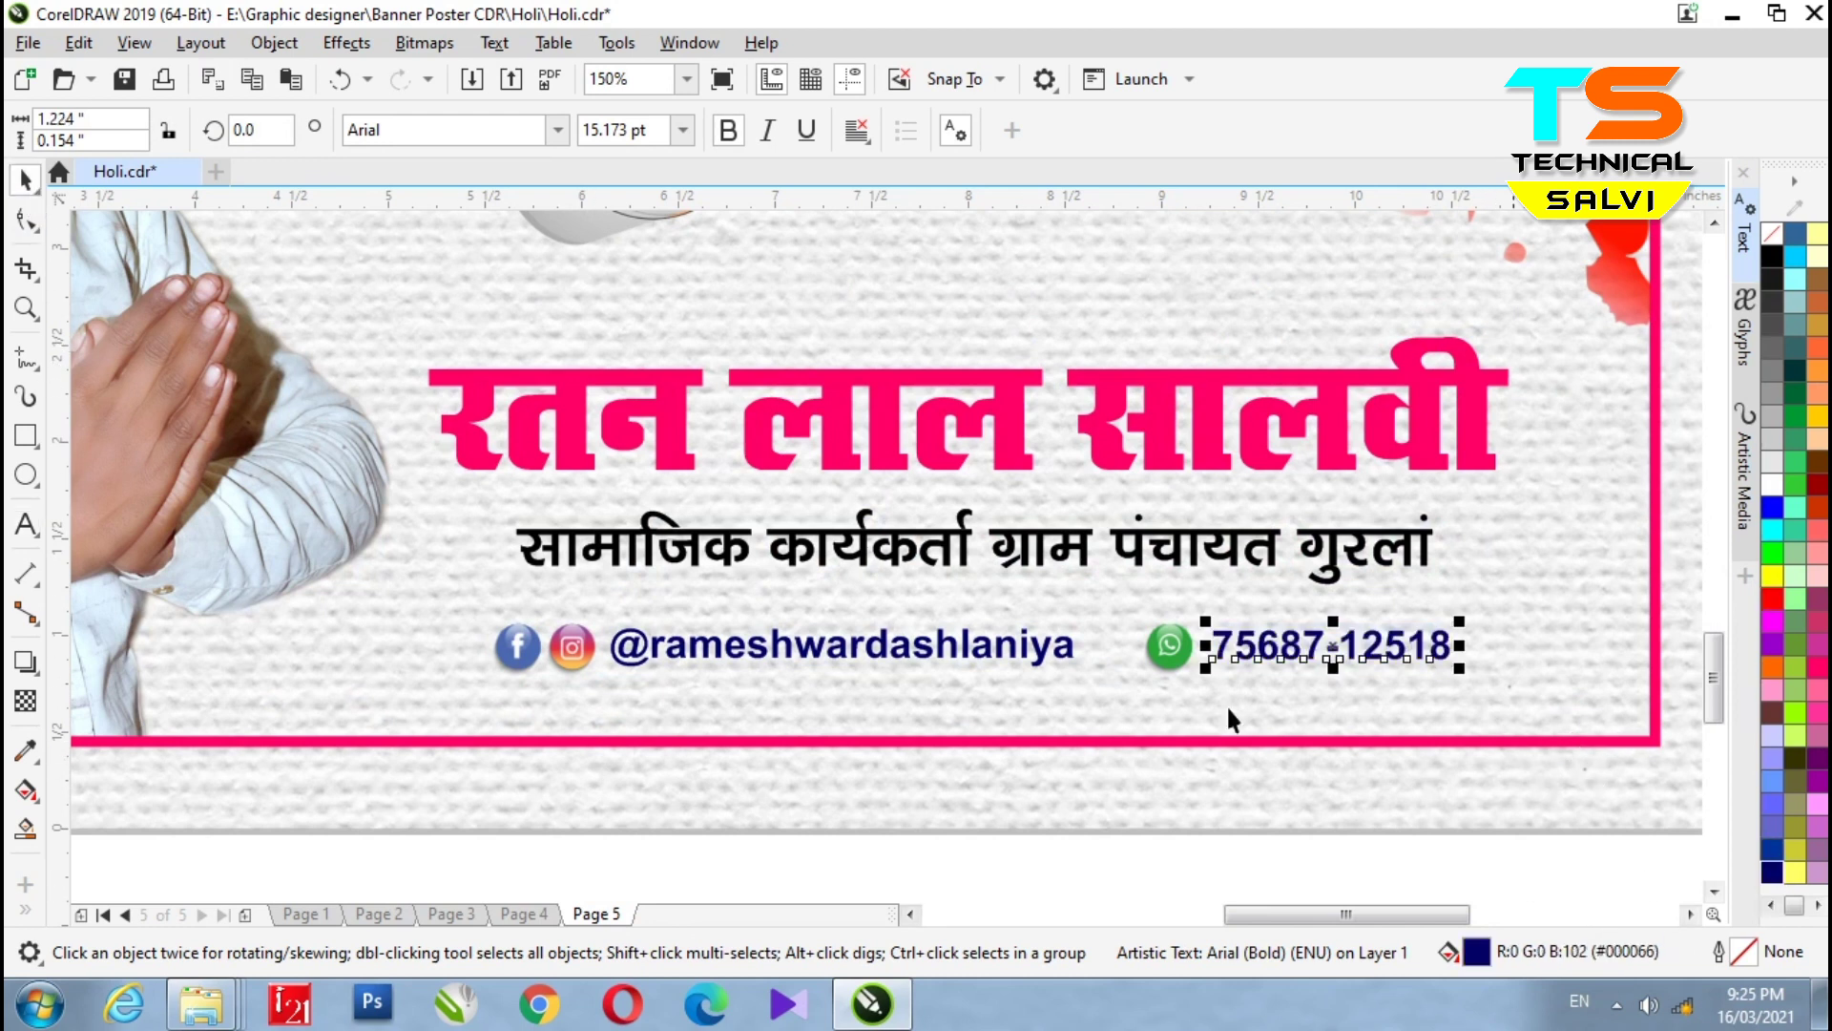
- Retype the social-media handle after the @ sign with a new handle
double_click(946, 657)
left_click_drag(1078, 659, 647, 656)
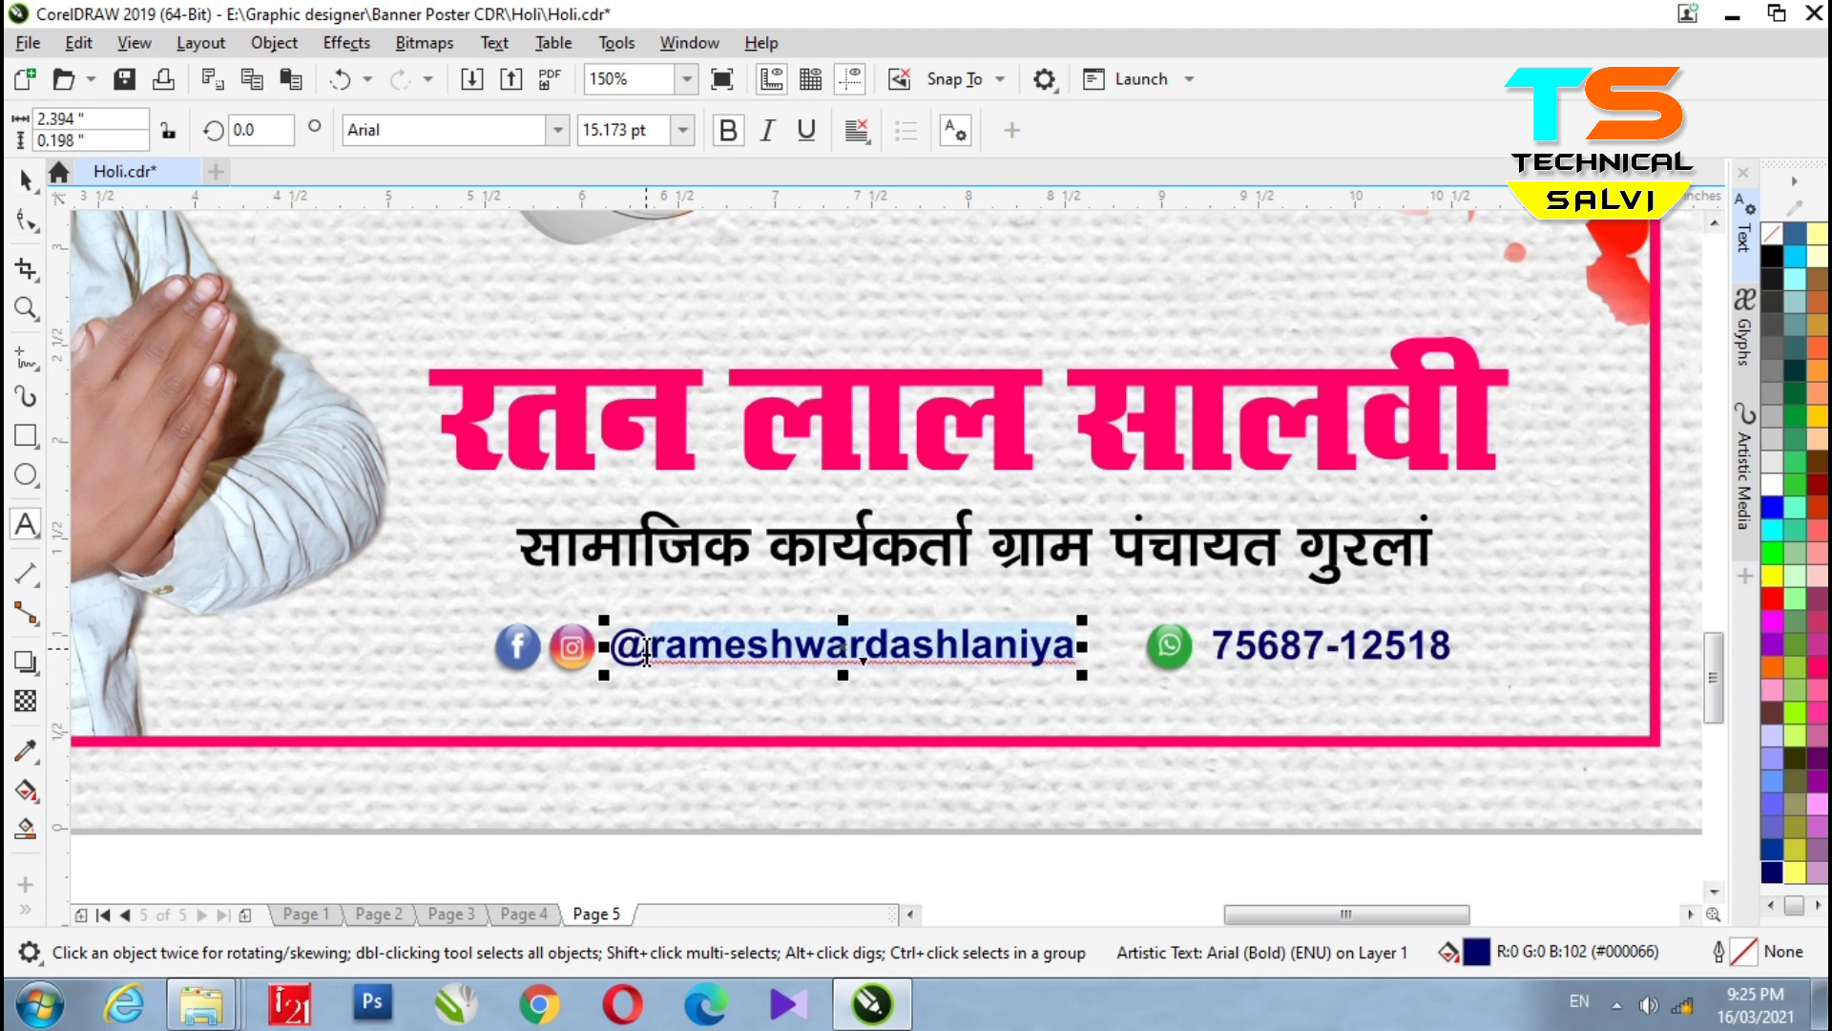
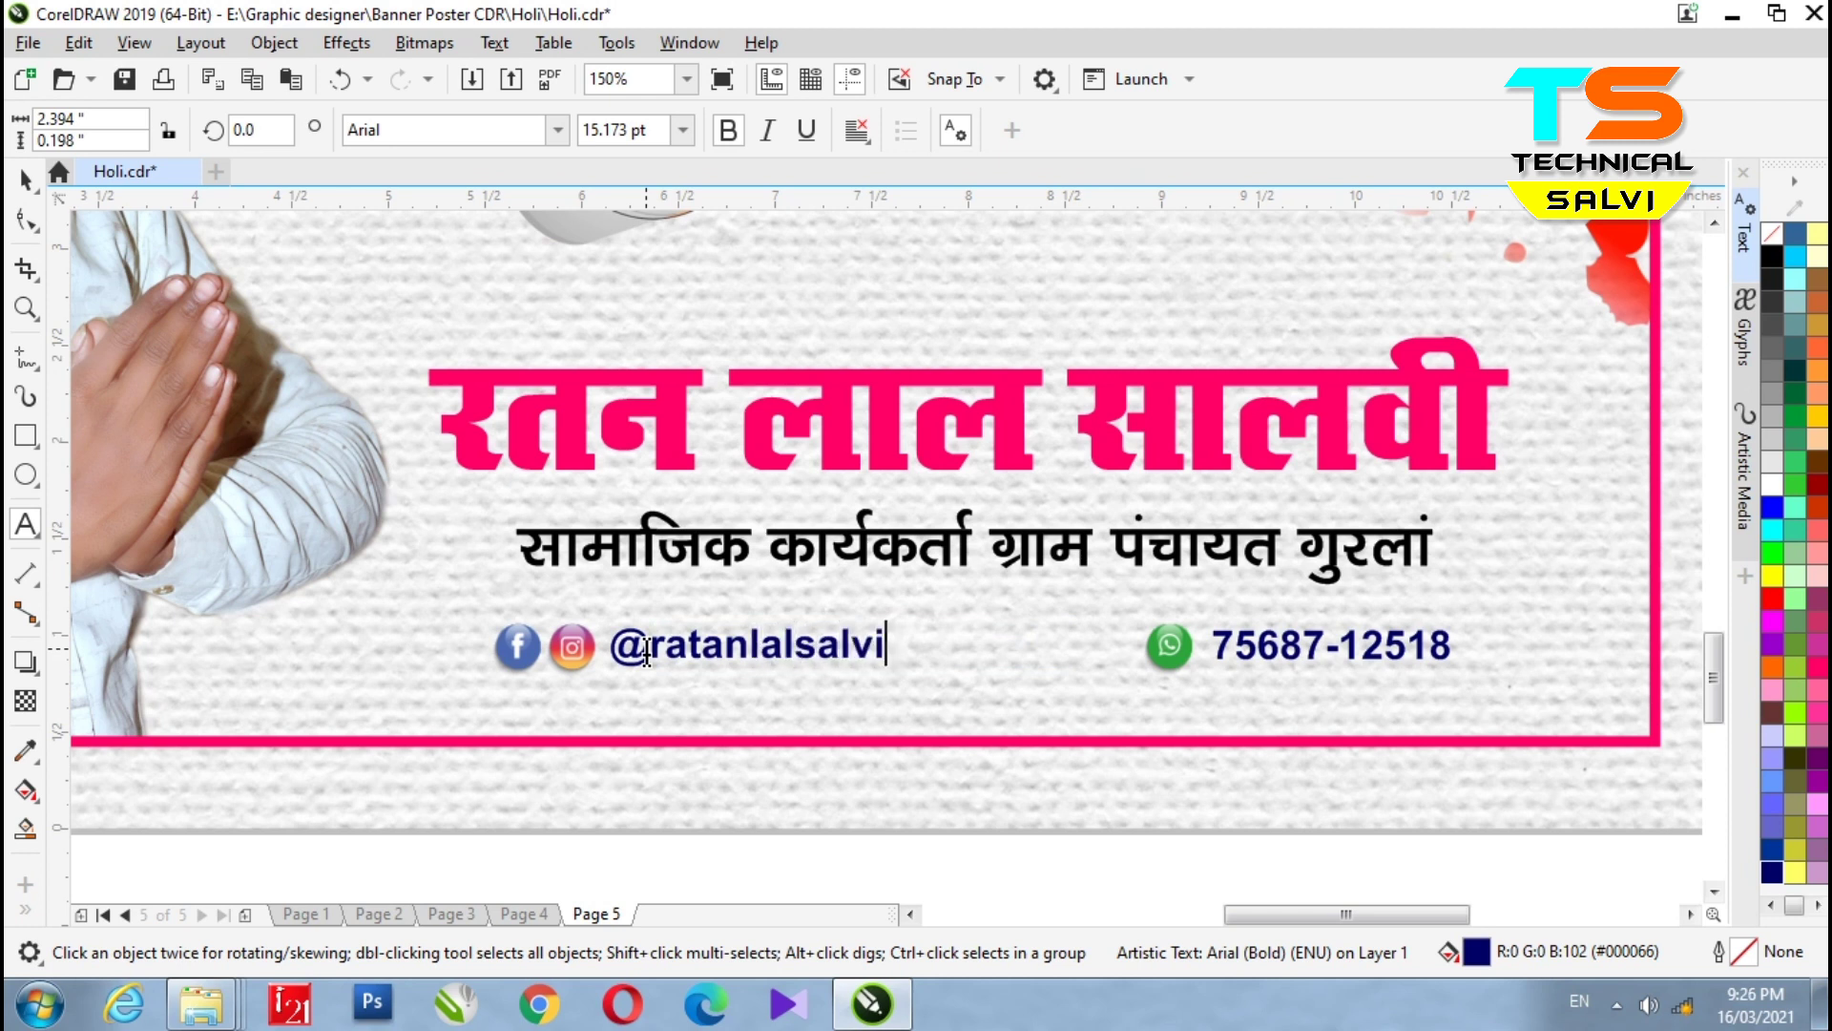
left_click(26, 179)
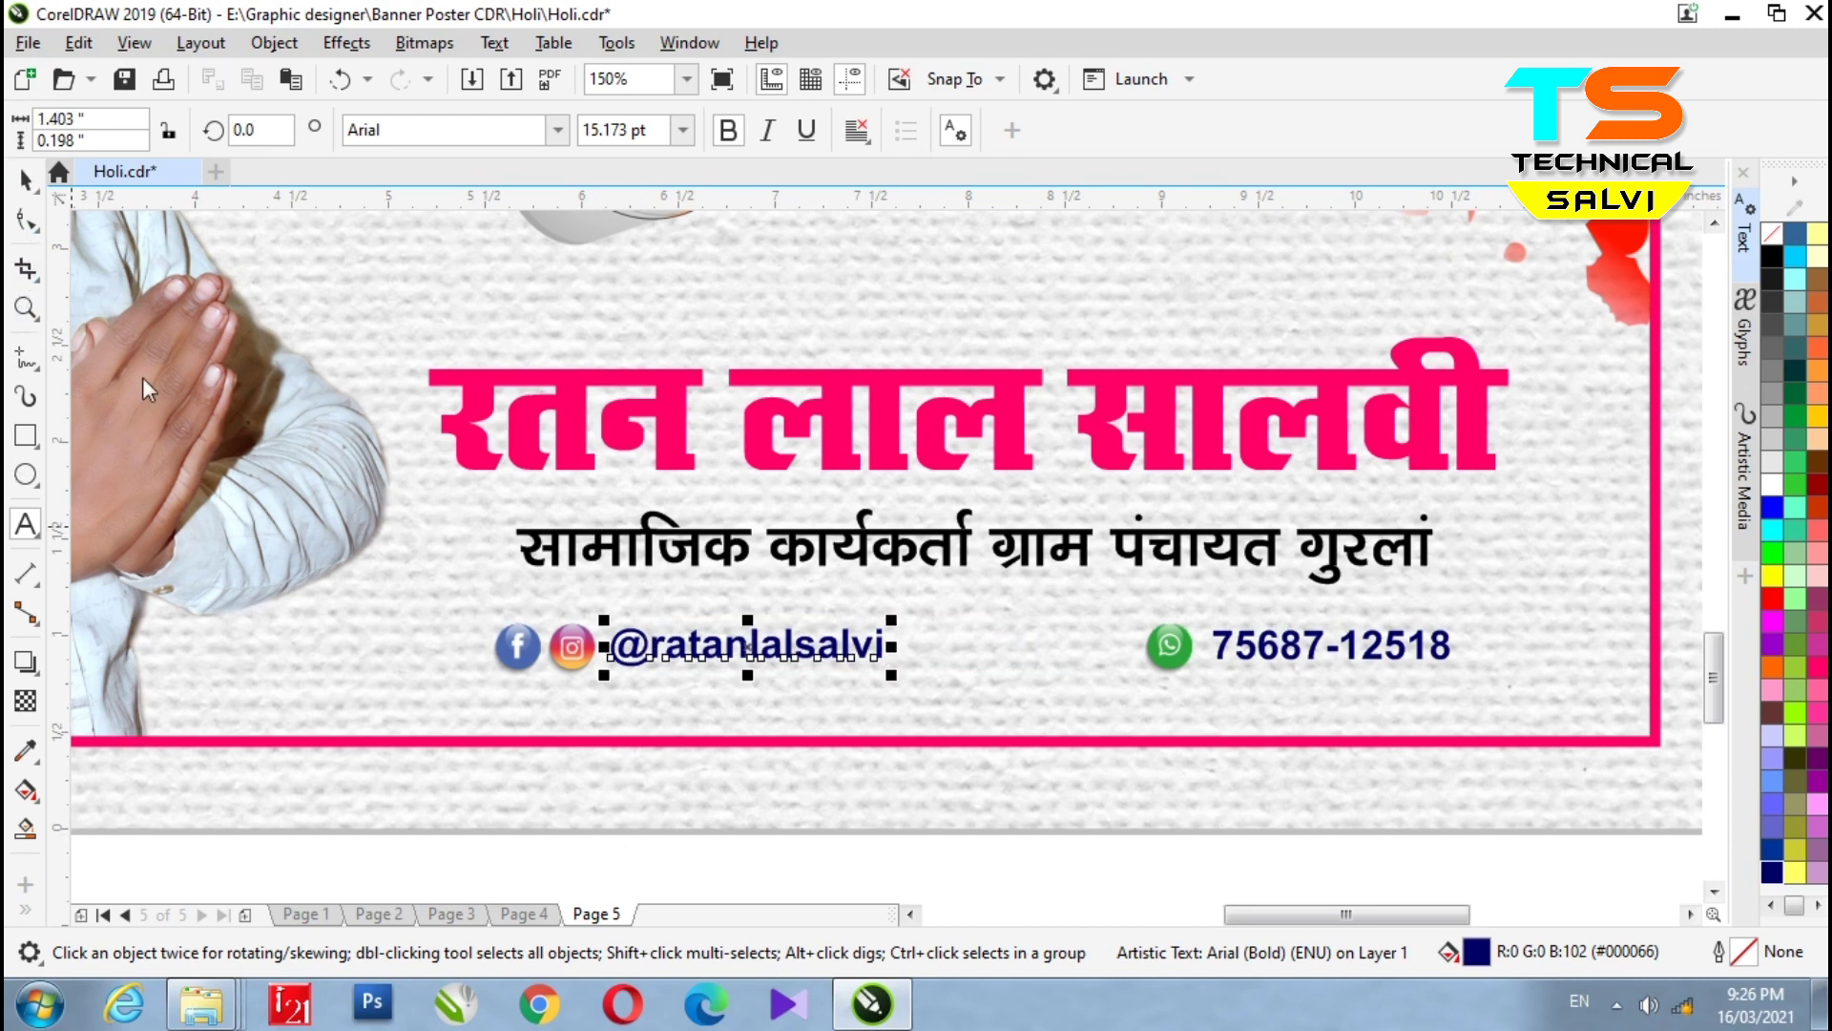
- Marquee-select the Facebook and Instagram icons with the handle and nudge them right
scroll(926, 630, "down", 2)
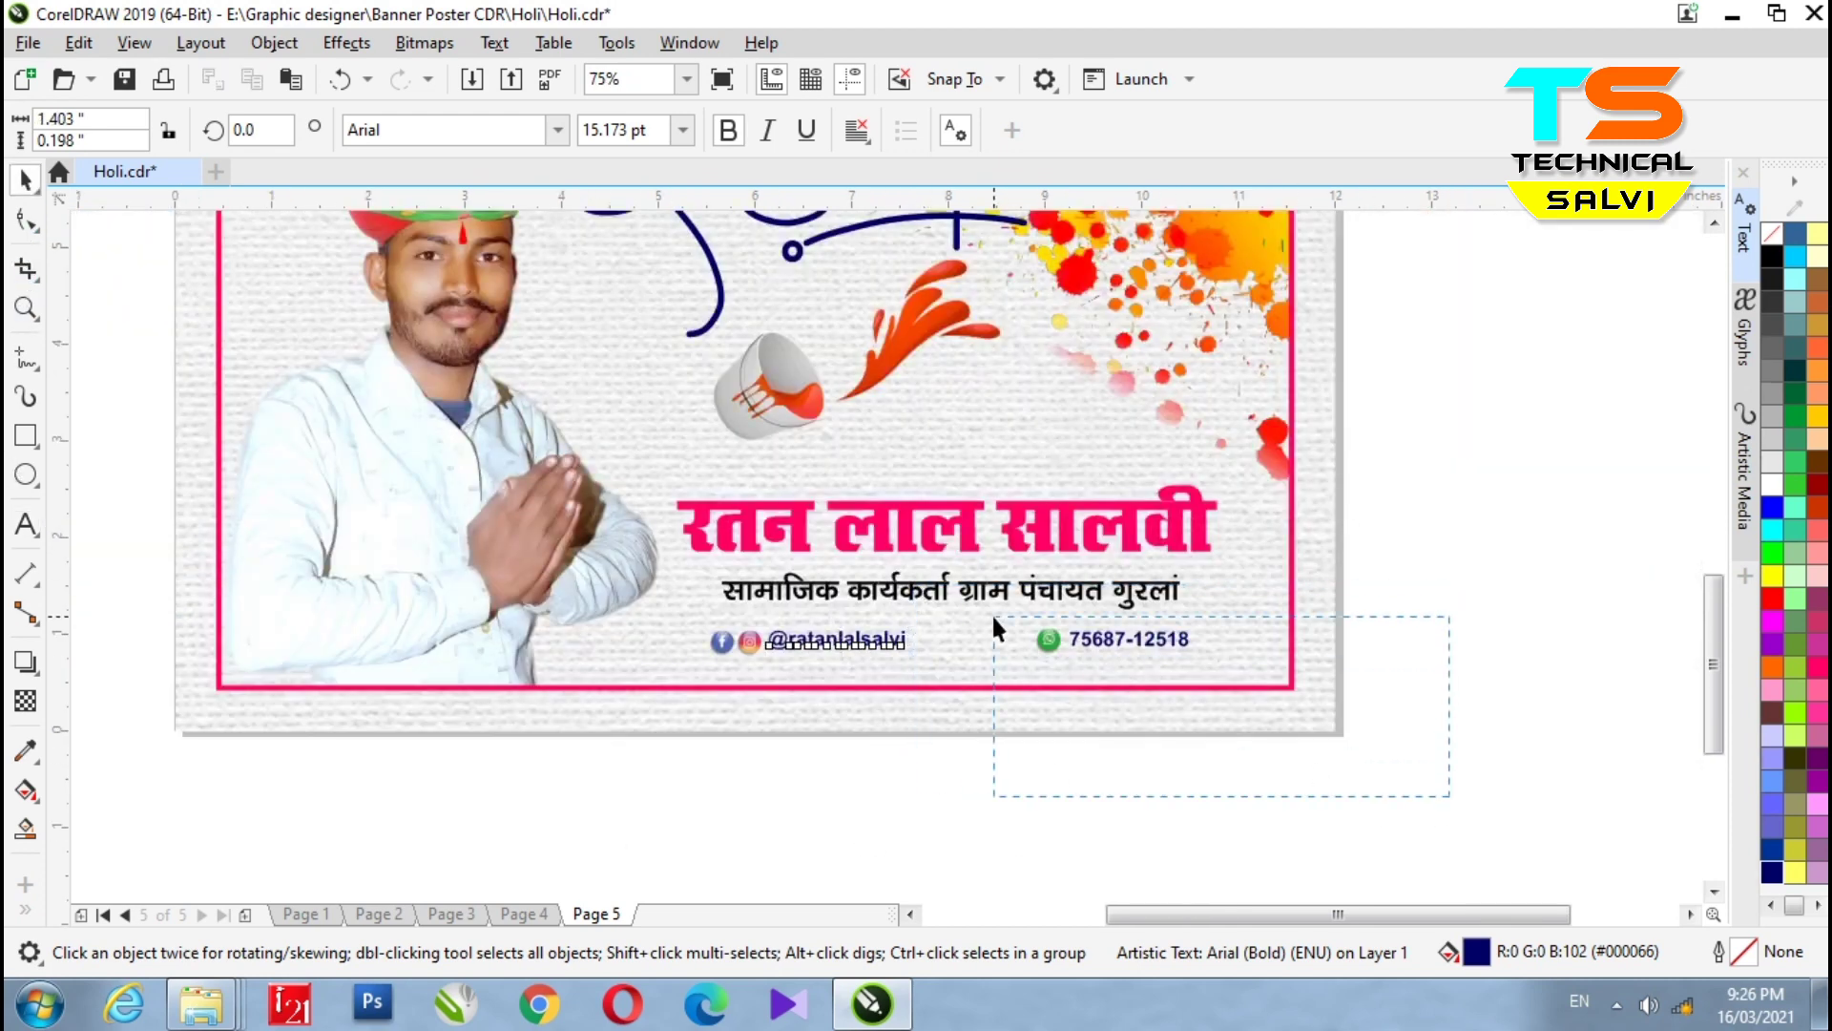
left_click_drag(993, 619, 992, 616)
left_click_drag(981, 747, 622, 601)
left_click_drag(1076, 827, 839, 740)
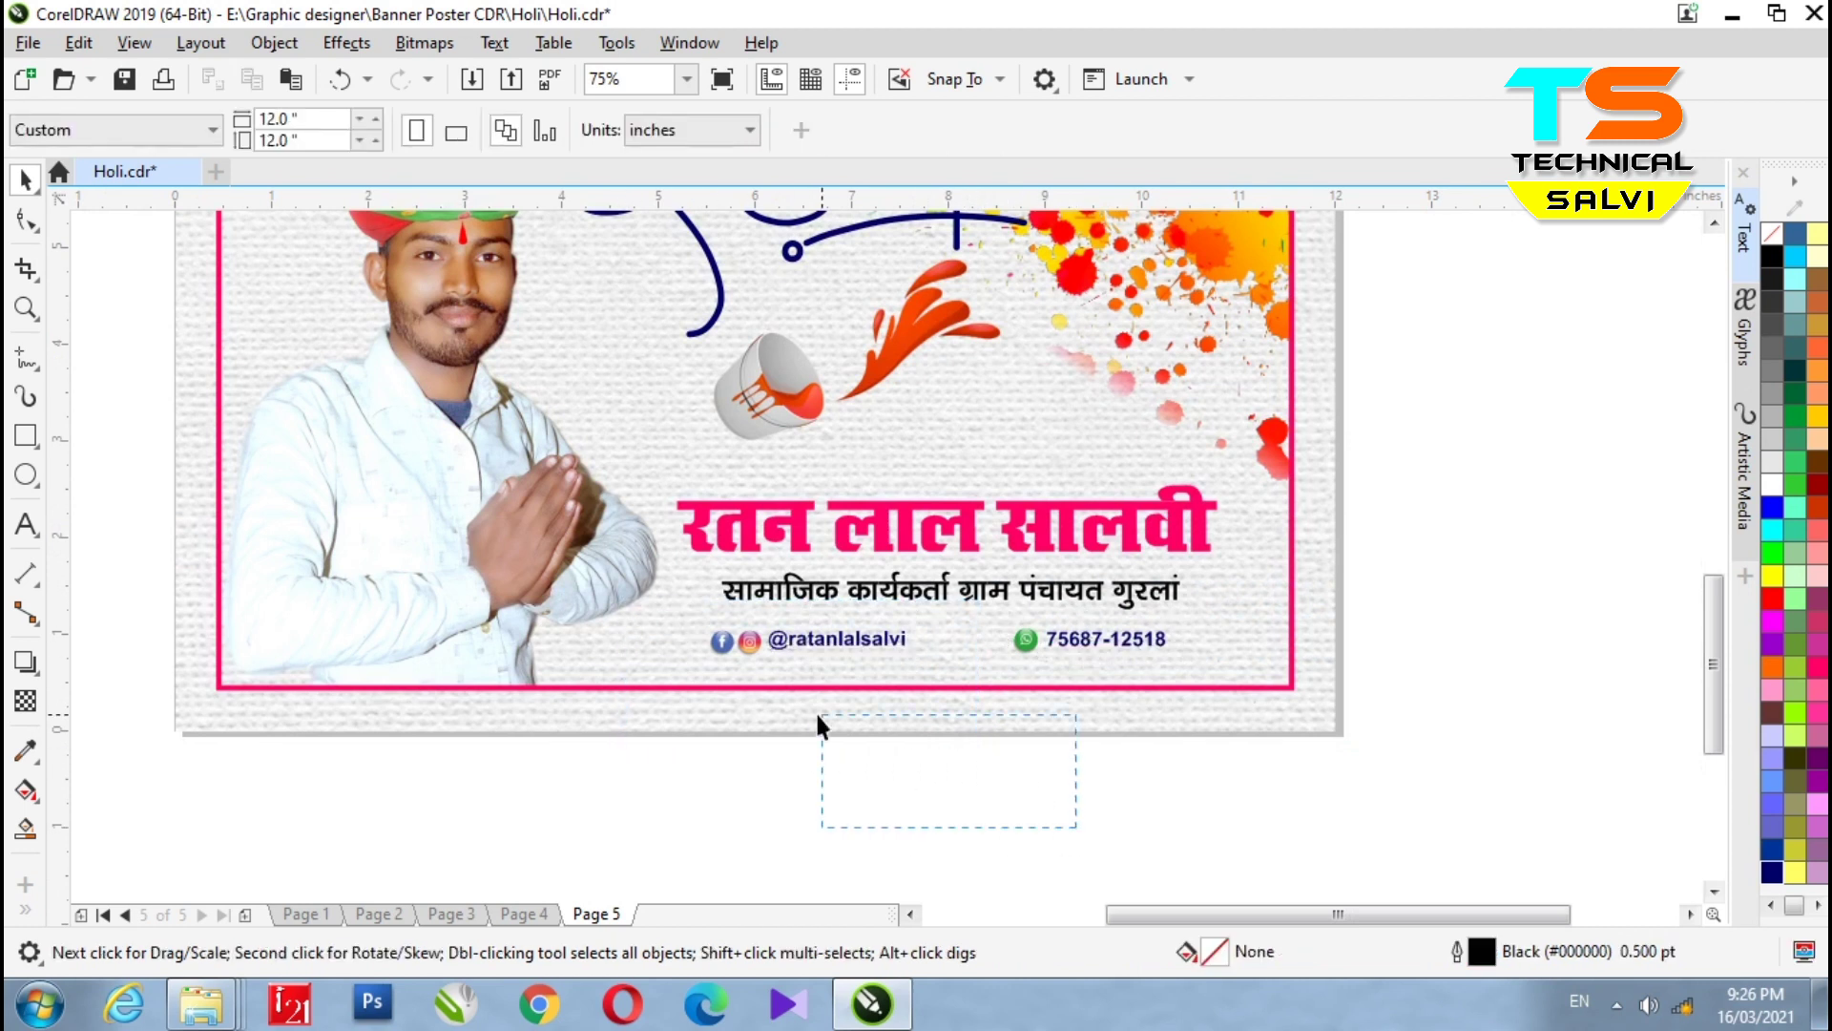
left_click_drag(610, 597, 610, 597)
left_click_drag(995, 832, 840, 675)
left_click_drag(662, 606, 662, 607)
key("Right")
key("Right")
key("Right")
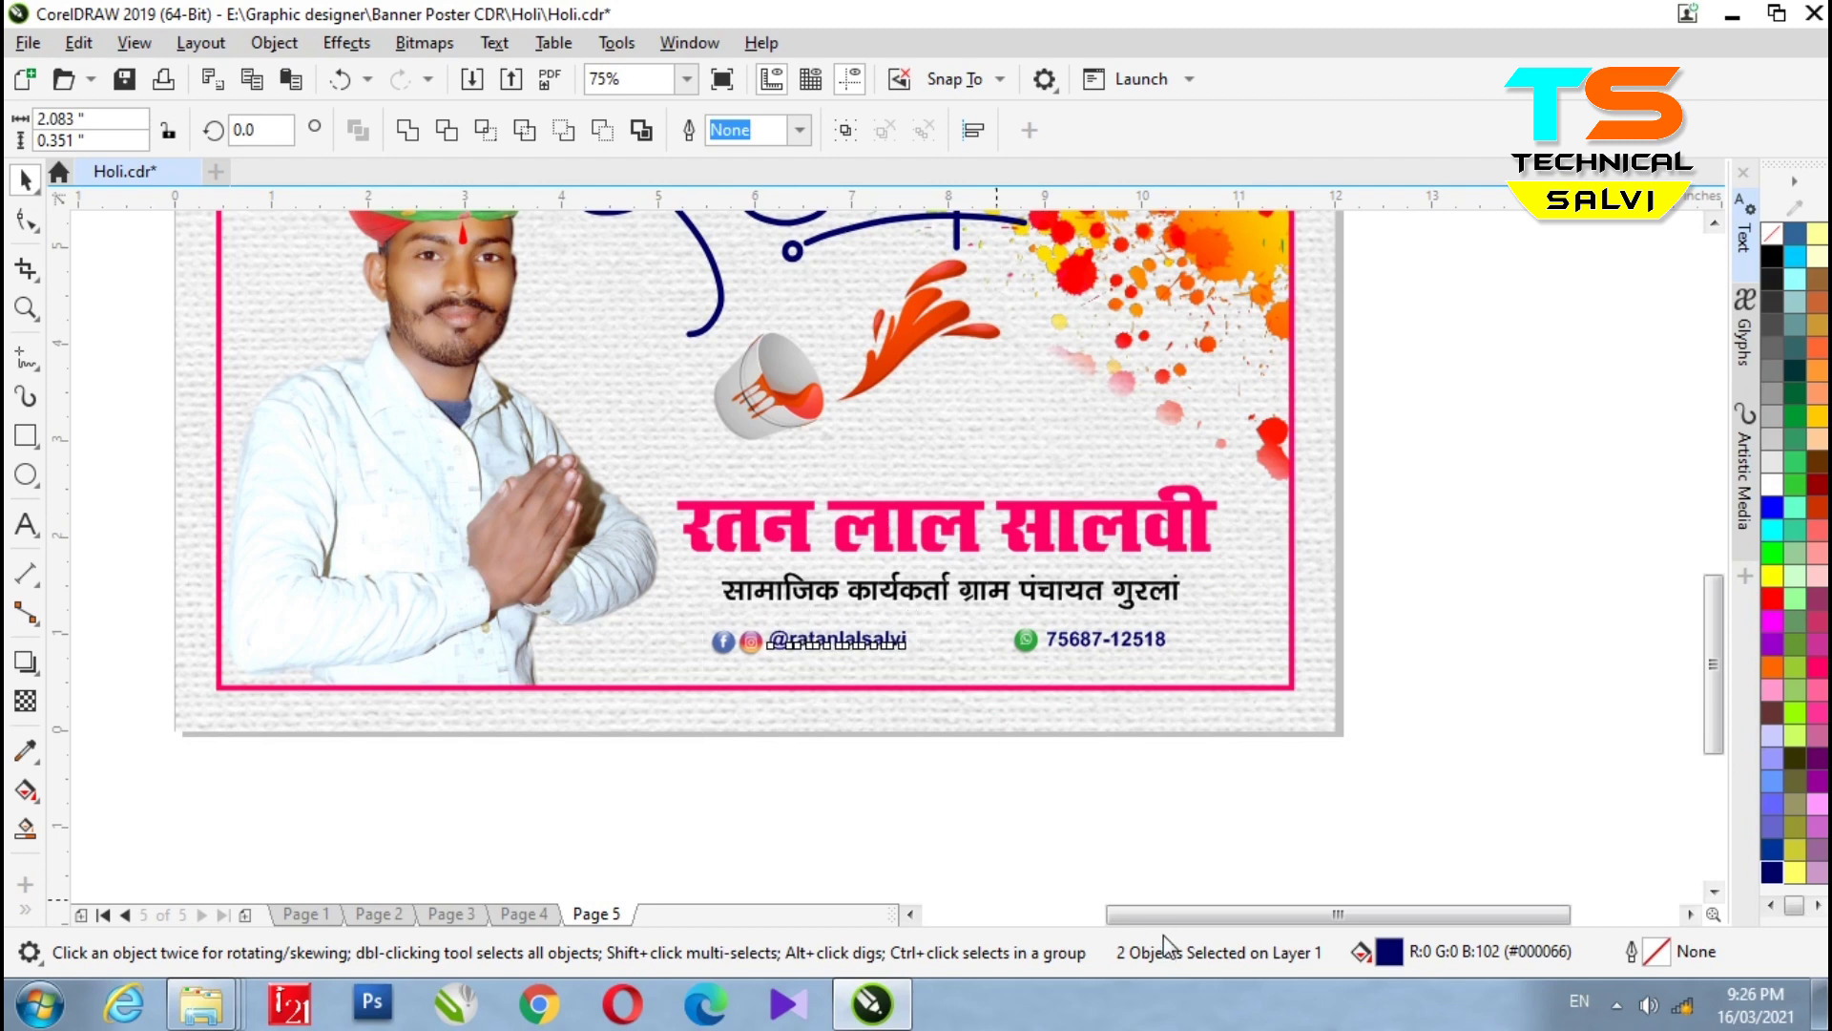
left_click(1126, 819)
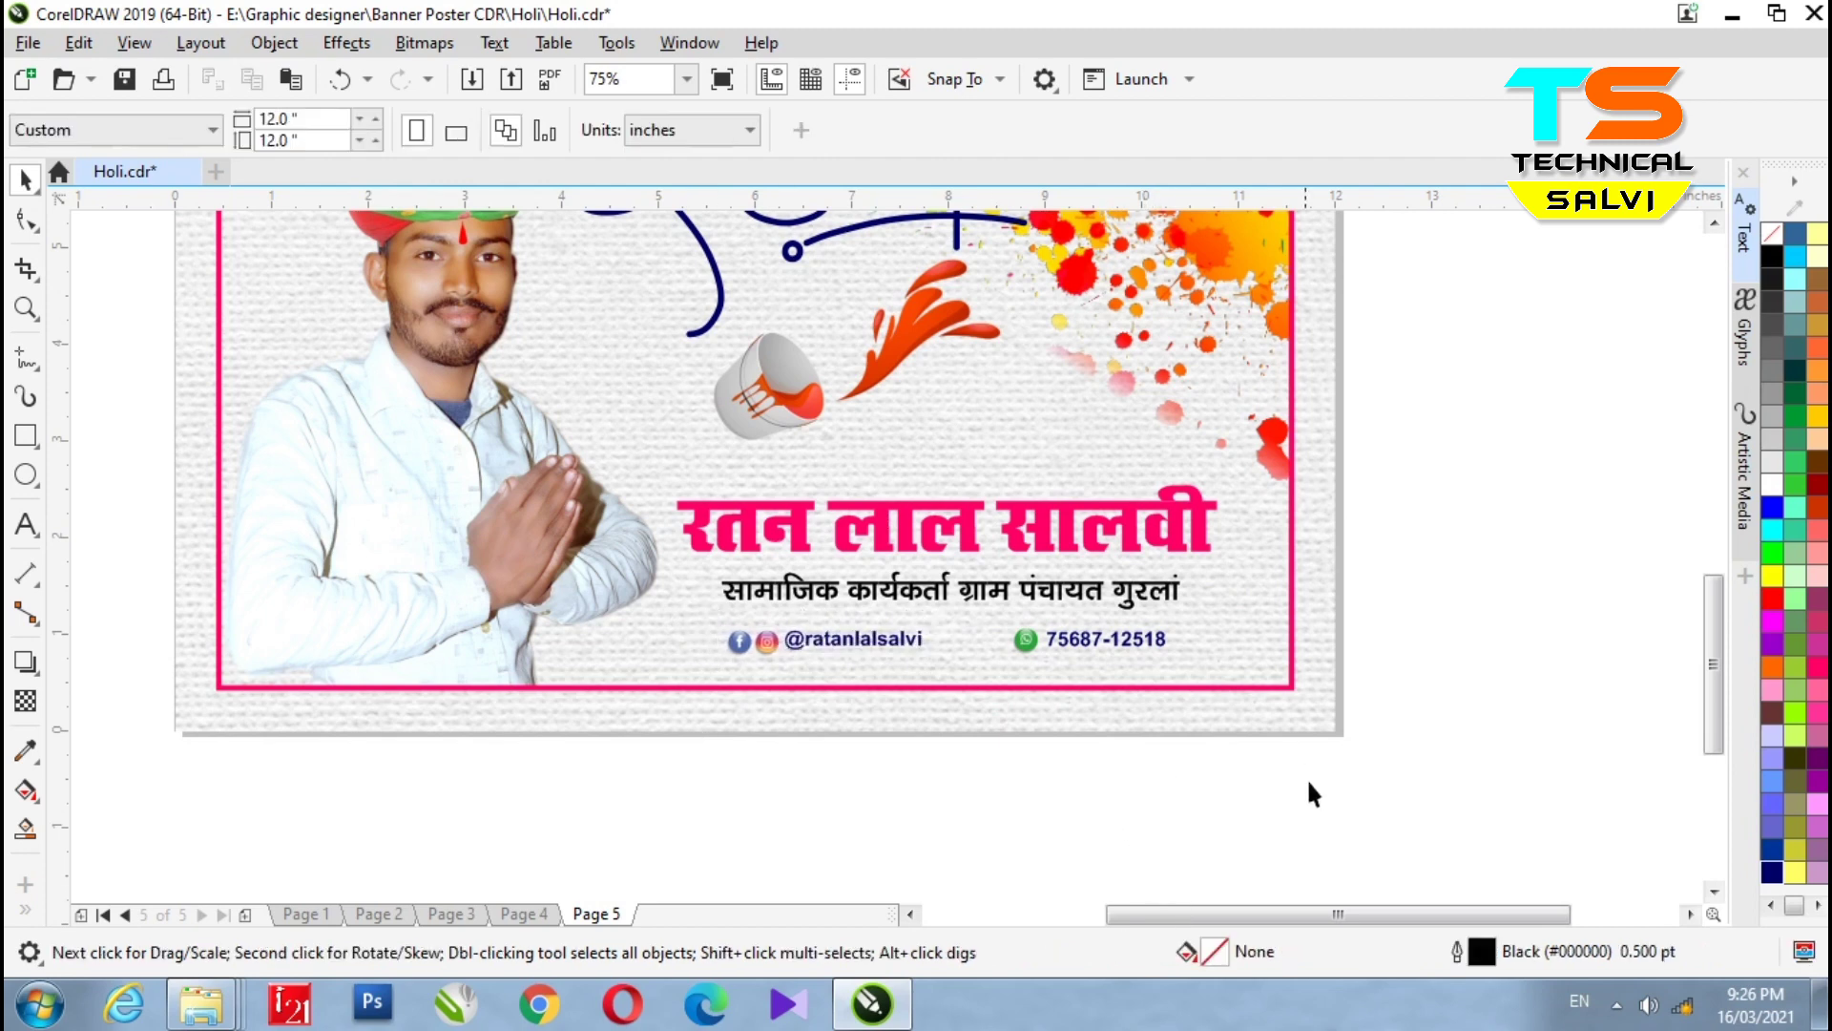
- On Page 3, drag the colour-powder picture out of the poster and undo it
left_click(524, 914)
scroll(858, 668, "down", 2)
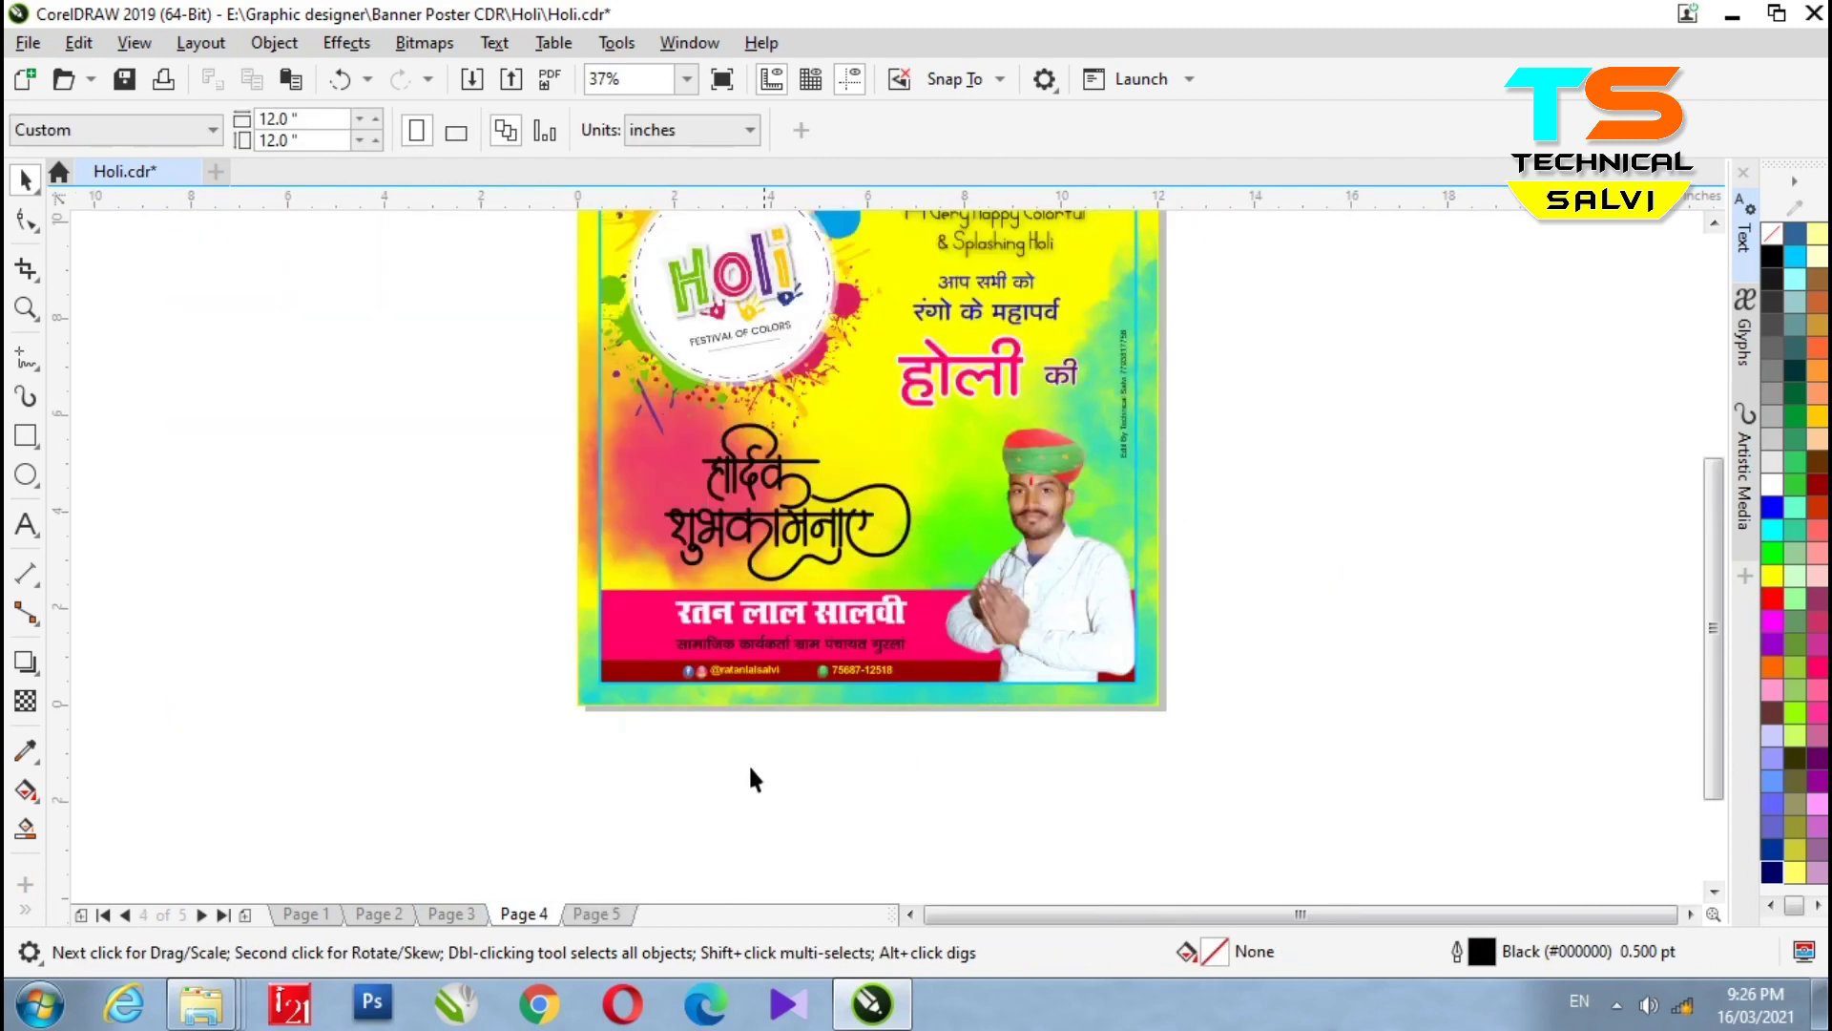
scroll(868, 589, "up", 2)
left_click(451, 914)
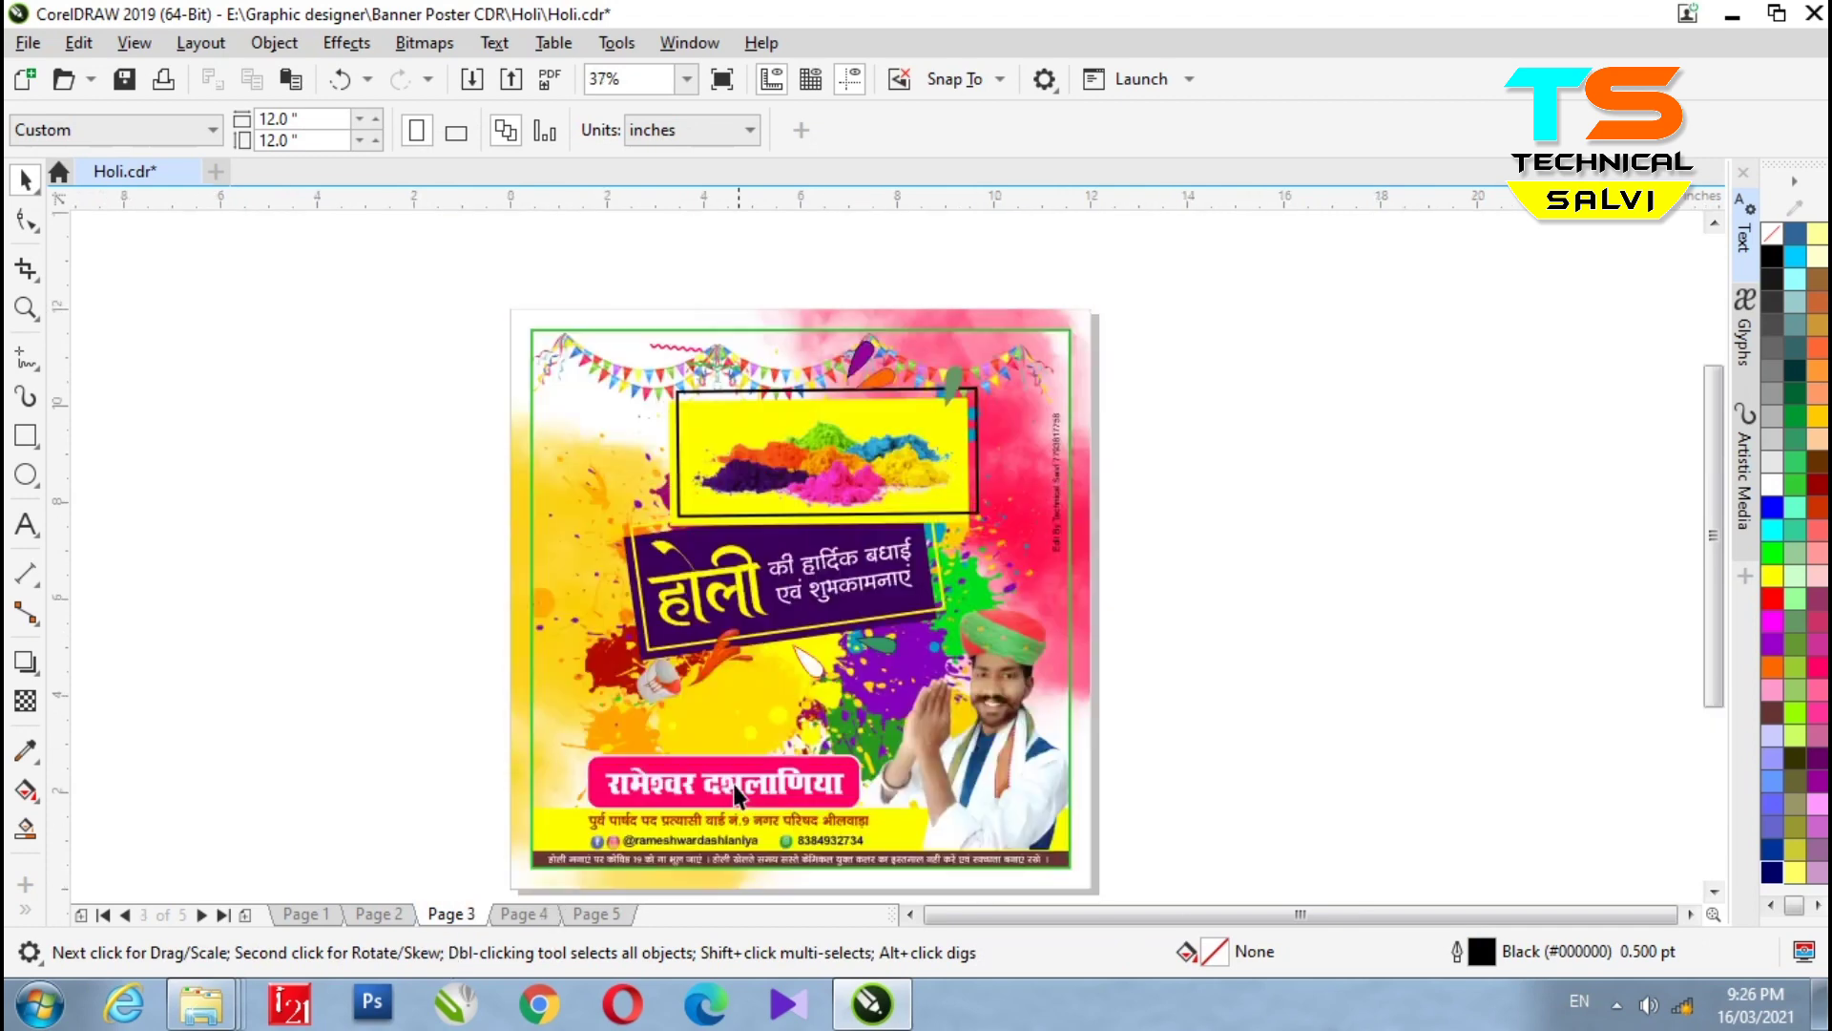
left_click_drag(843, 455, 1399, 522)
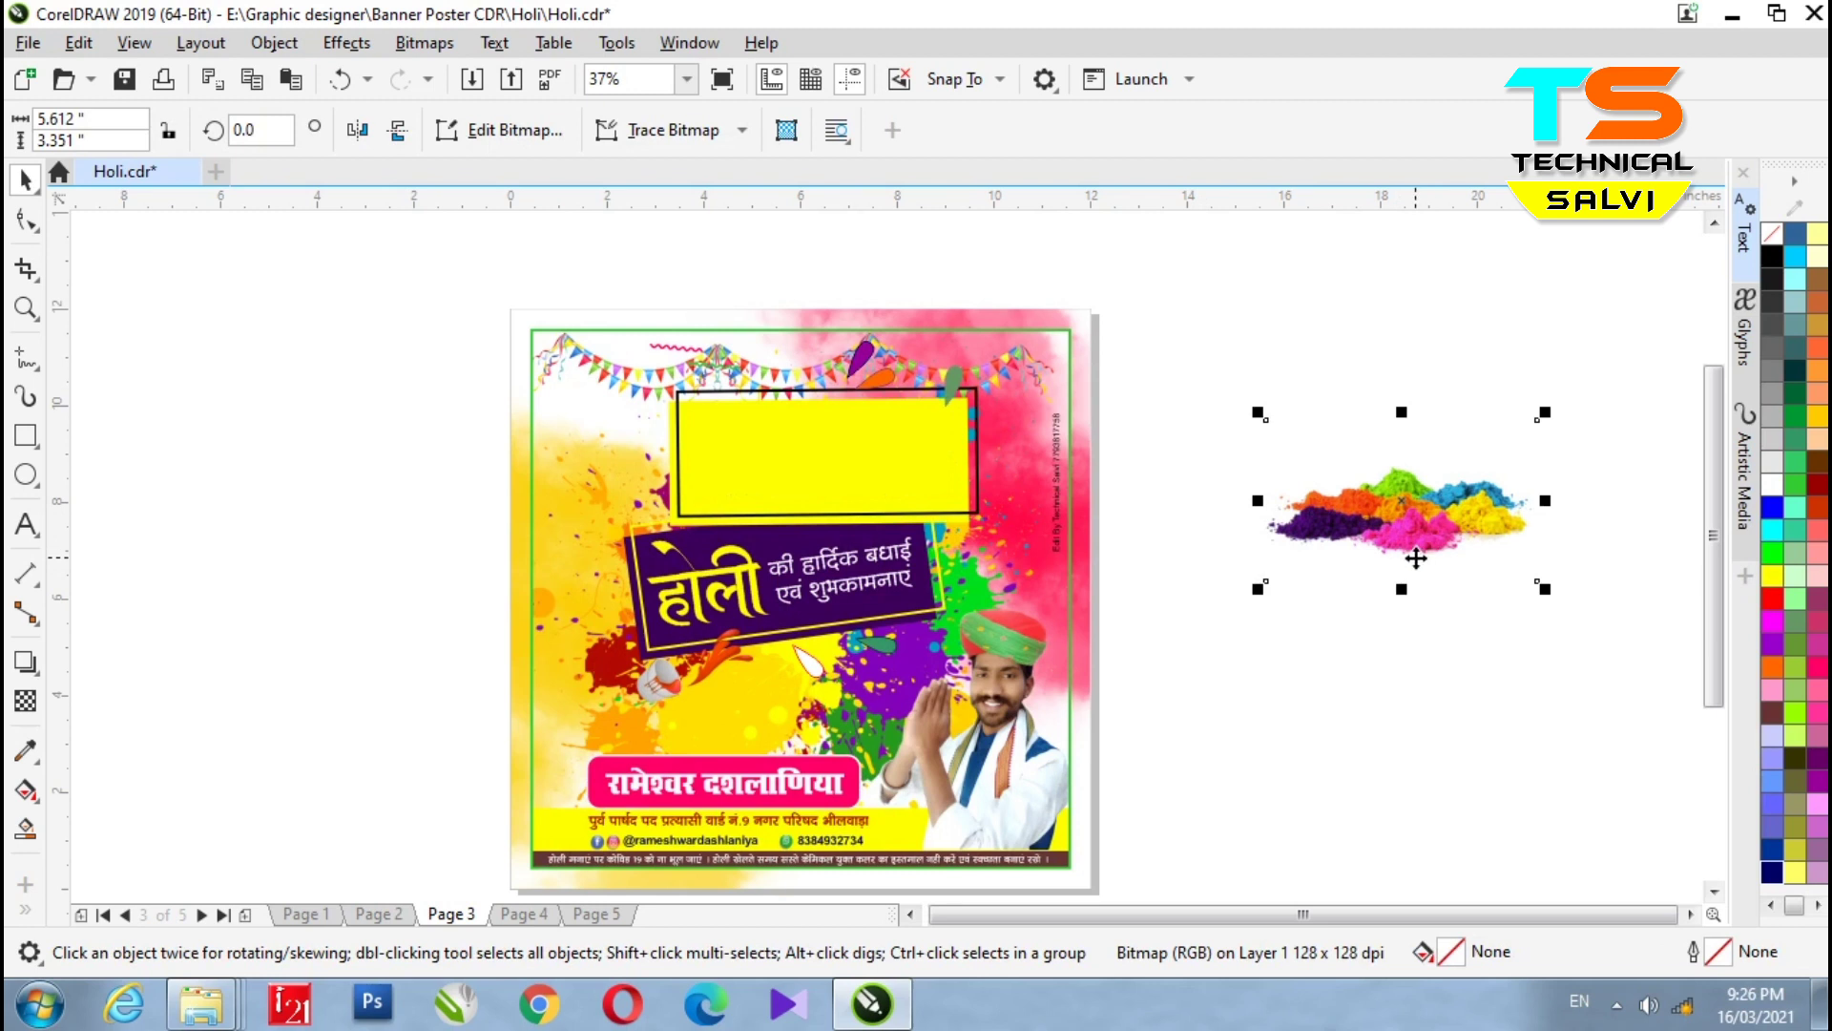
key("ctrl+z")
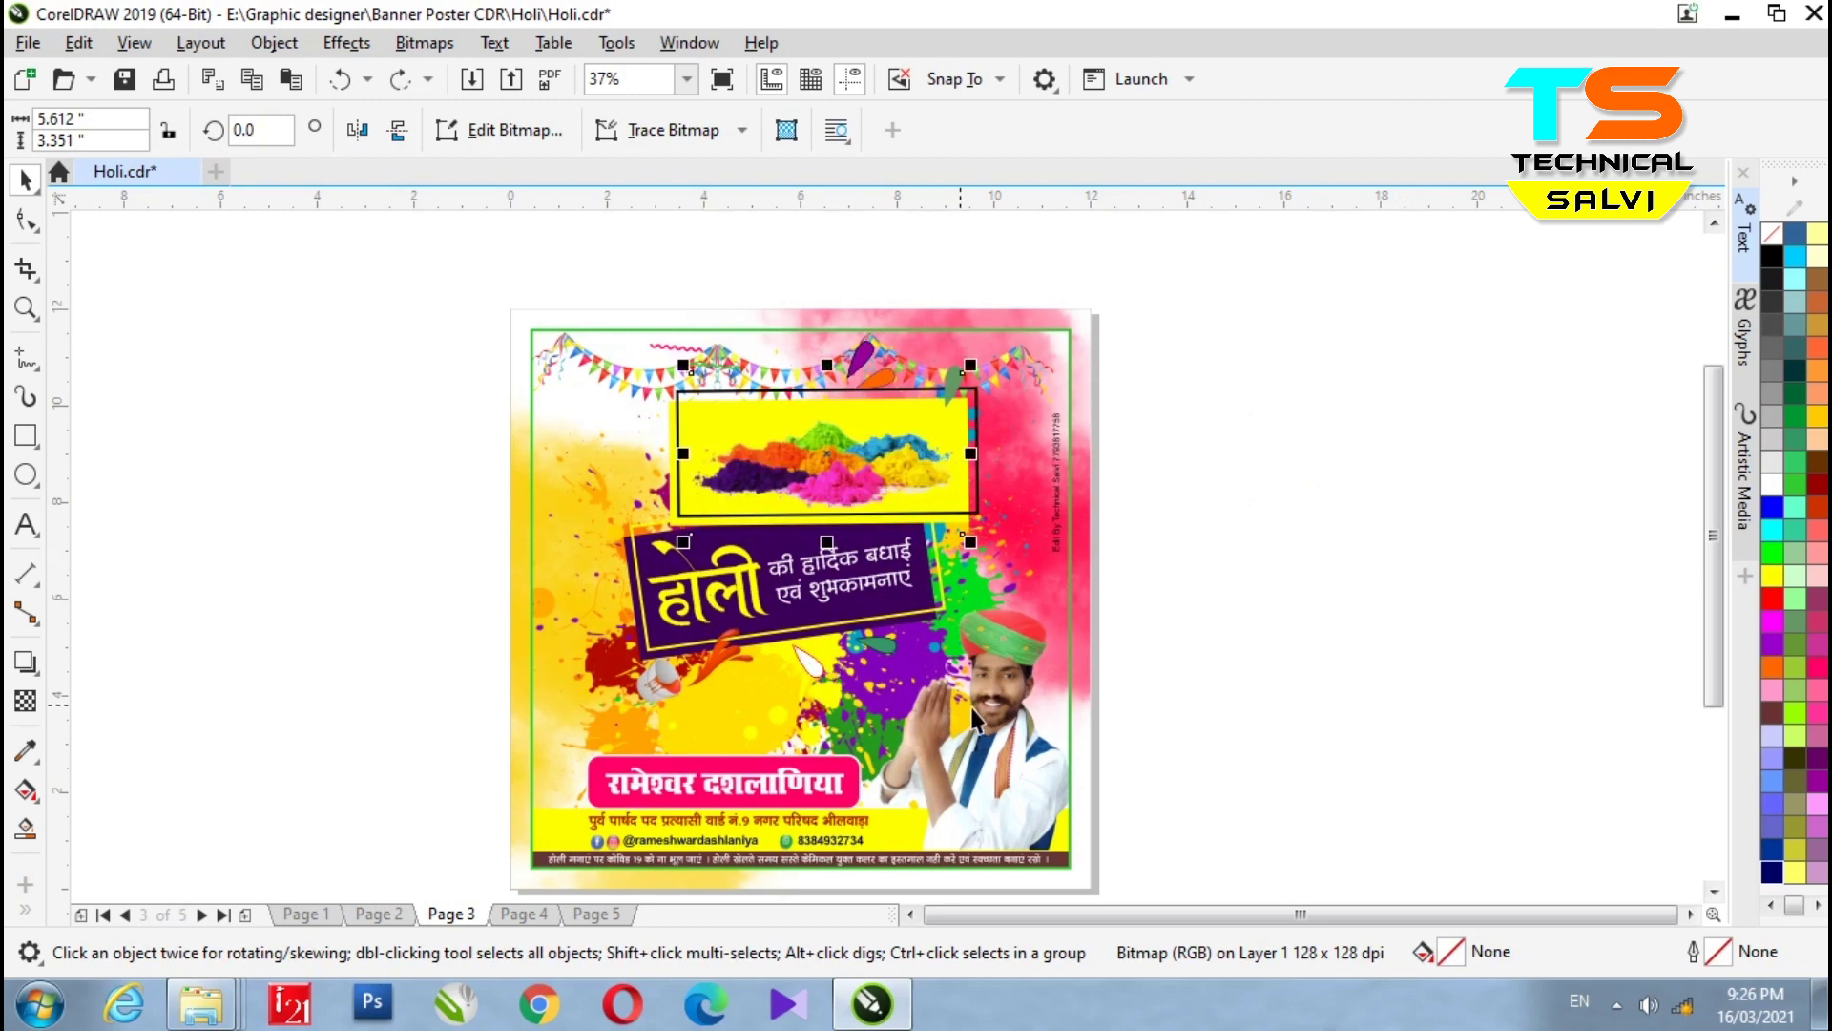
key("Escape")
- Check the Page 3 name text and clipping frame, then move on to Page 2
left_click(751, 782)
left_click(977, 704)
left_click(770, 694)
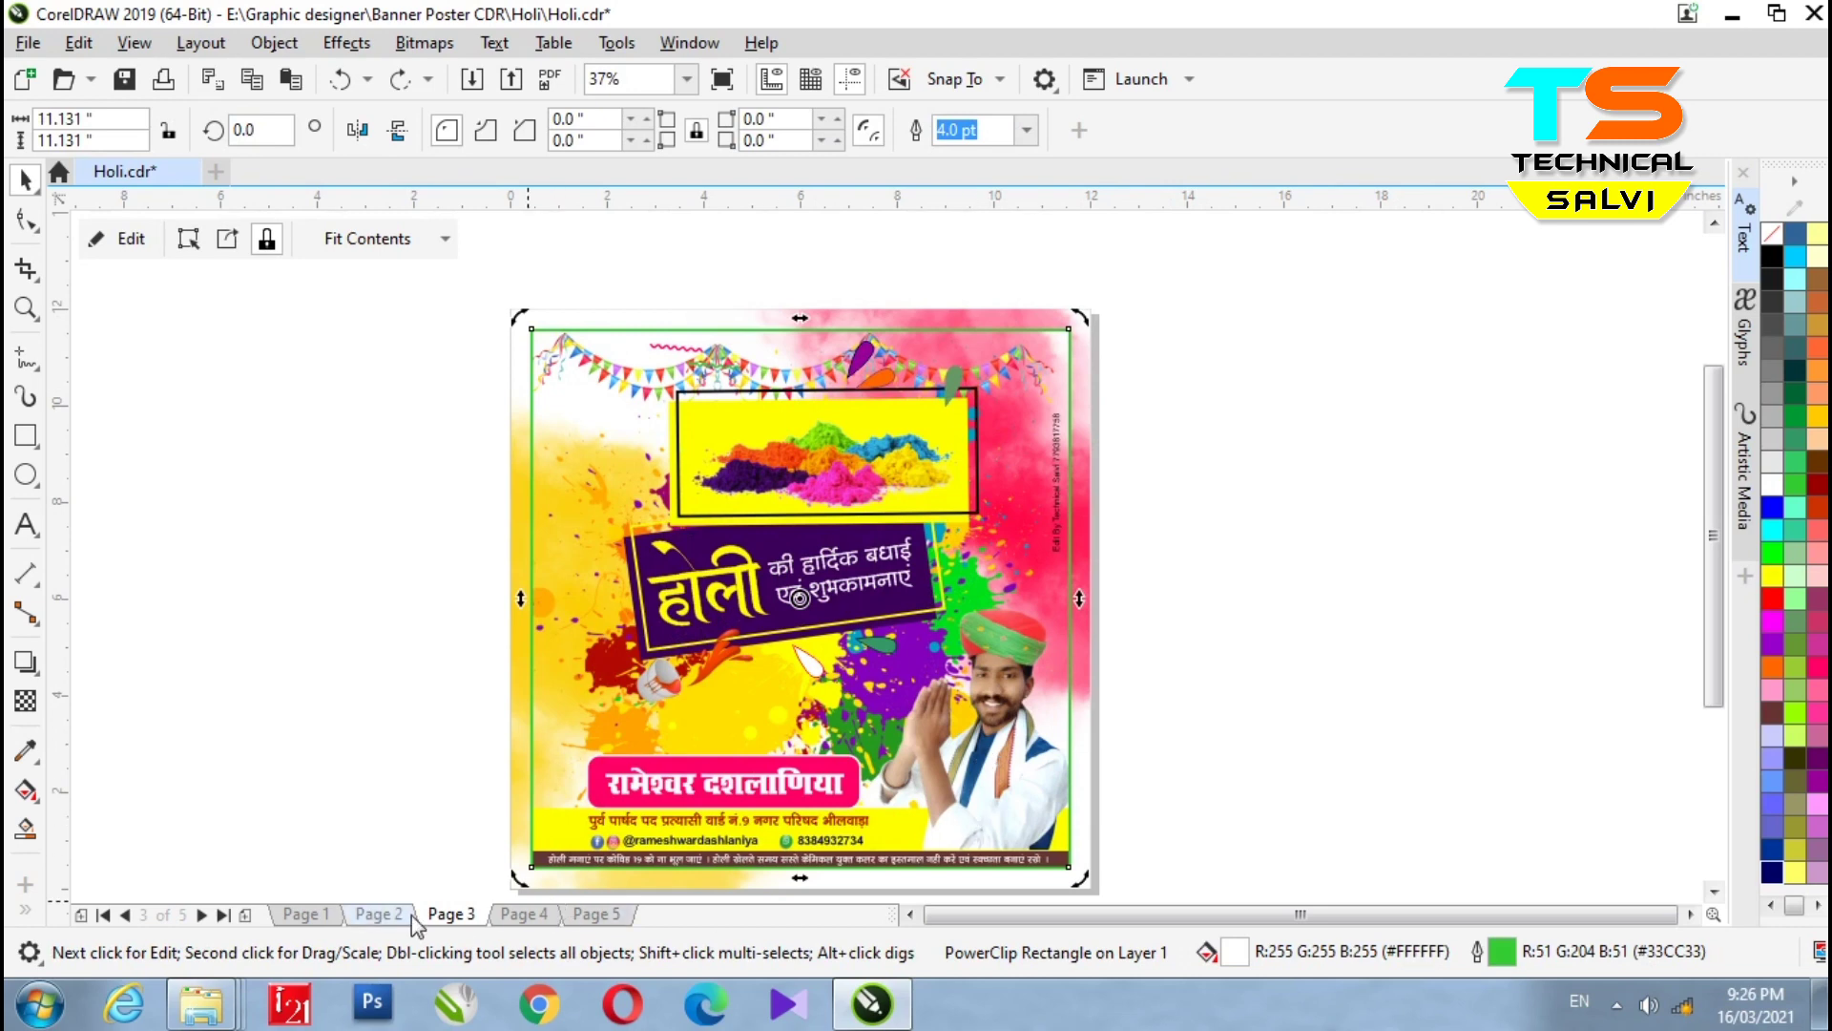
left_click(379, 913)
left_click(616, 527, "ctrl")
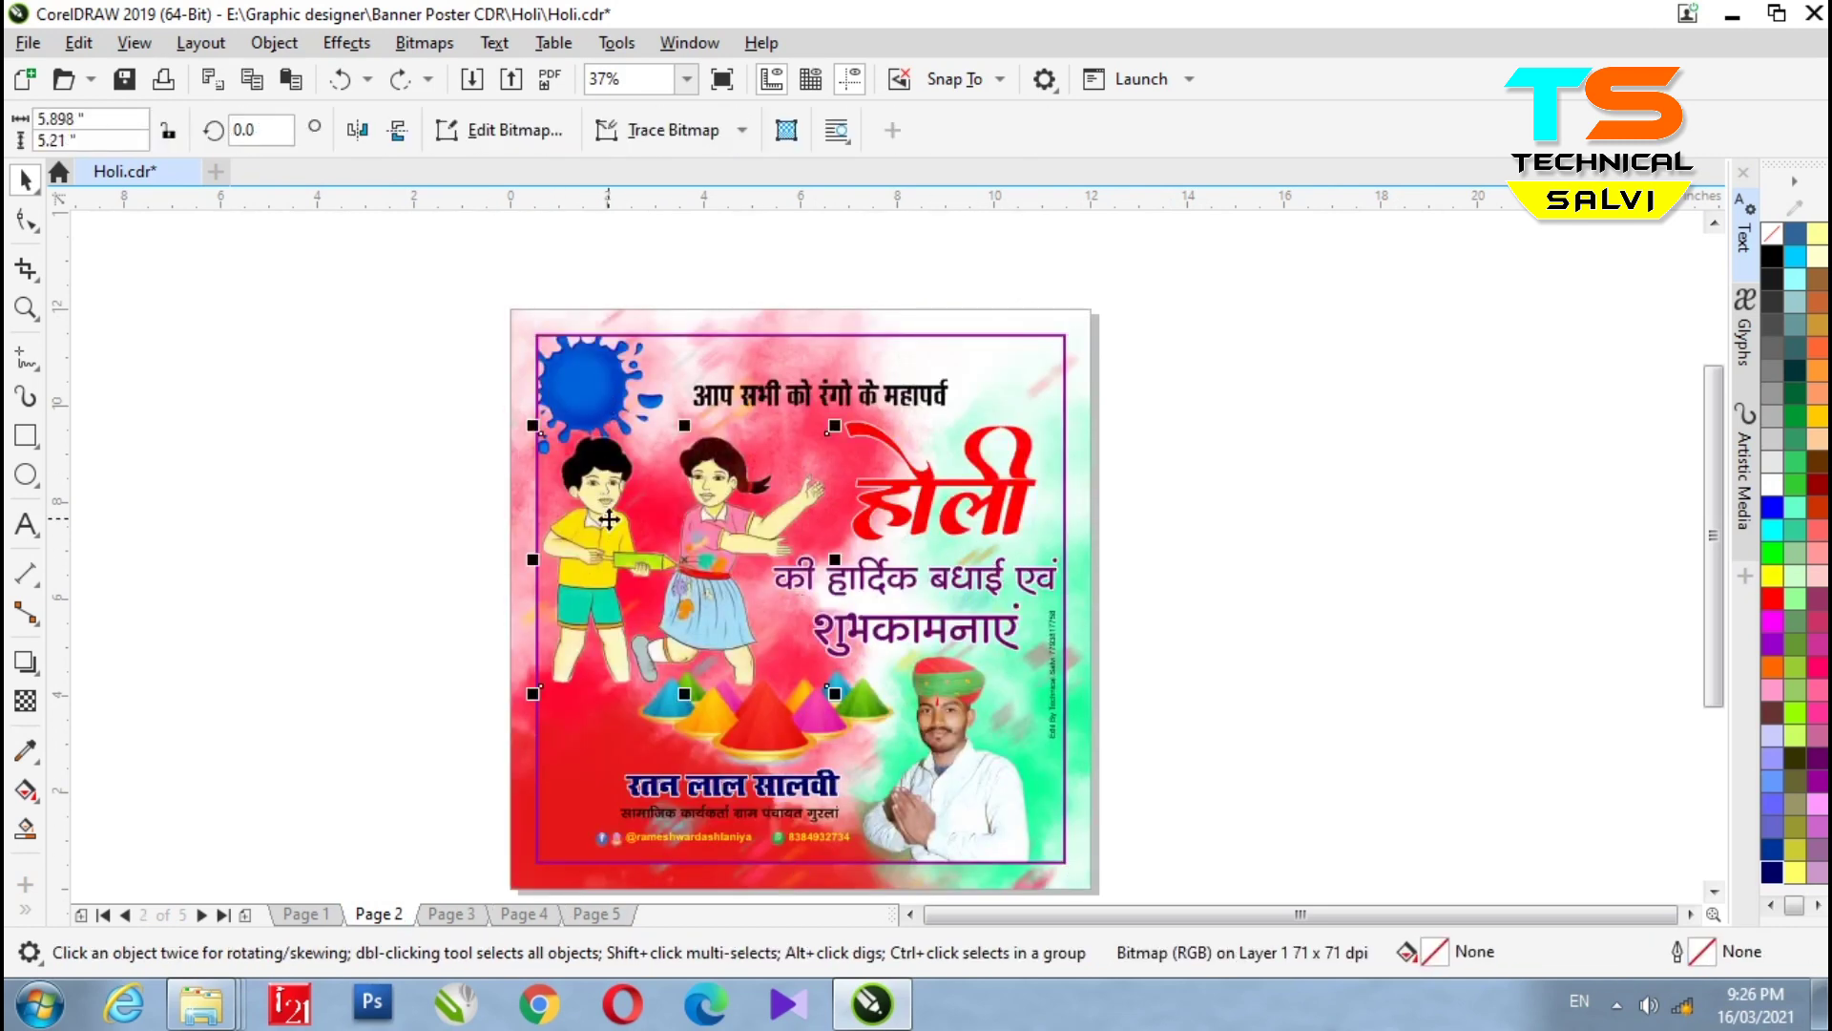
scroll(723, 656, "up", 2)
scroll(756, 561, "down", 2)
left_click(749, 515)
left_click_drag(735, 479, 350, 507)
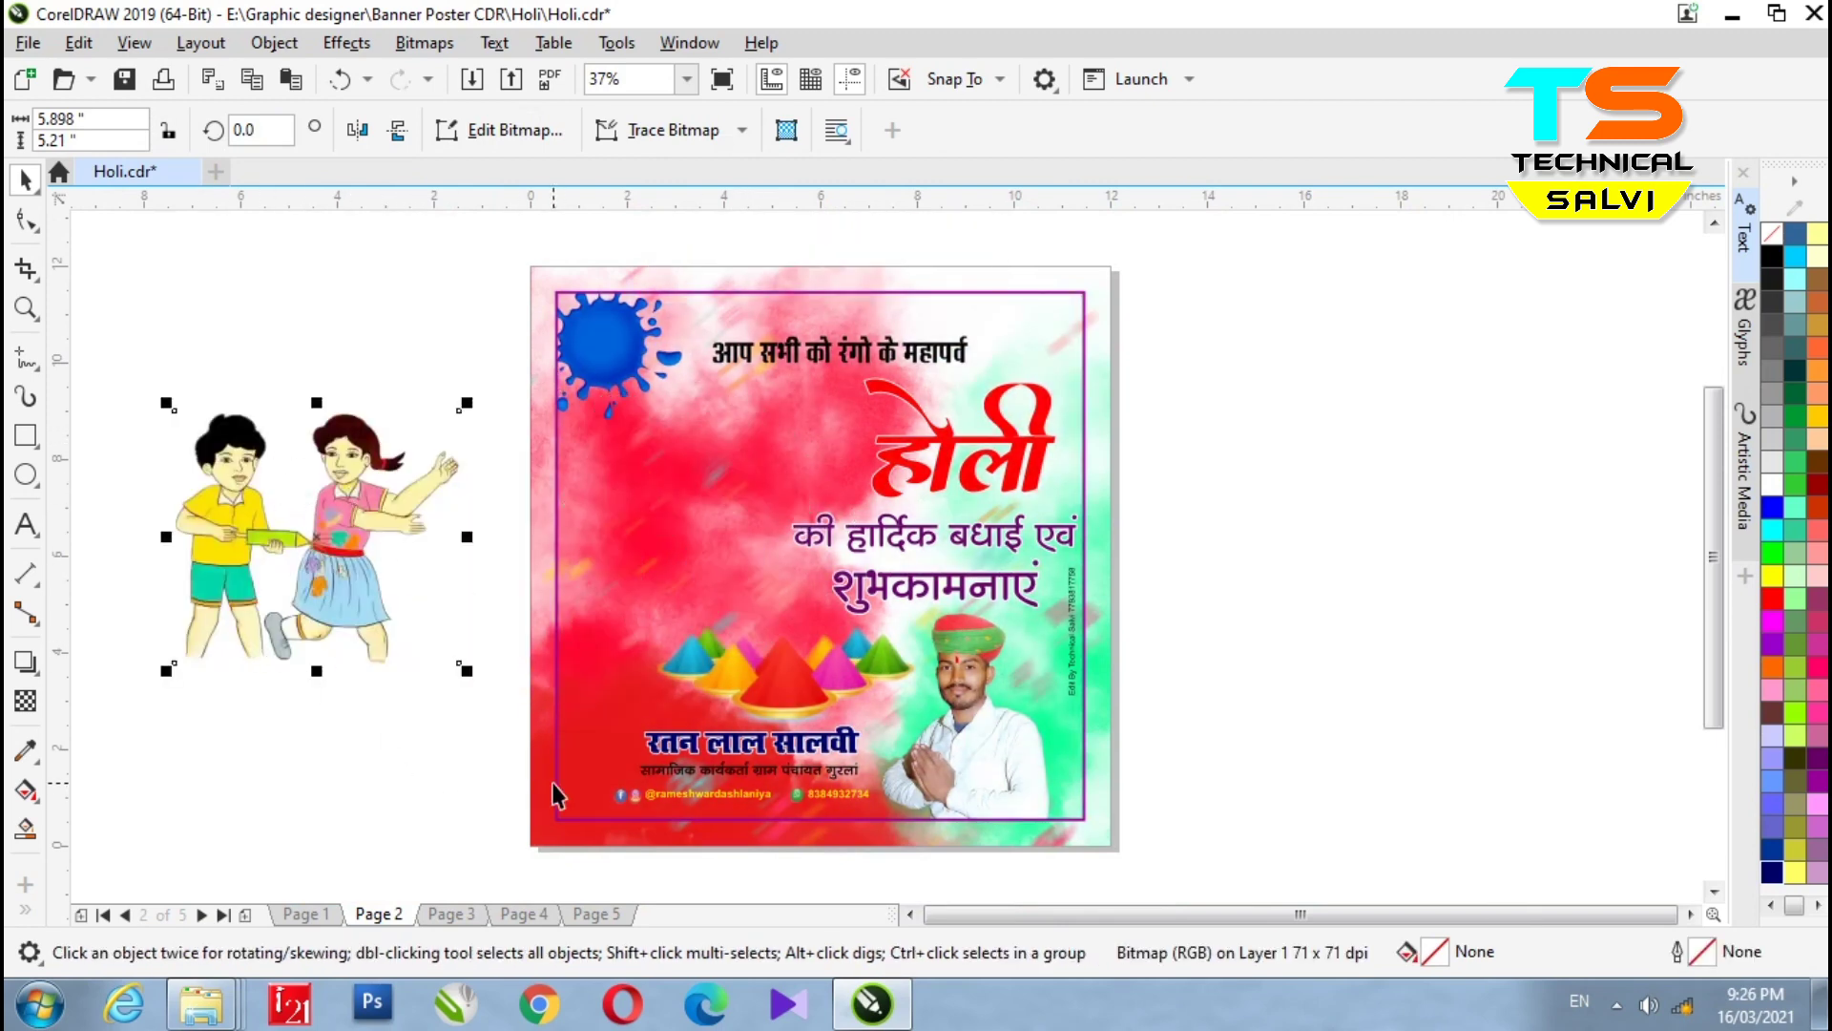
key("ctrl+z")
left_click(796, 714)
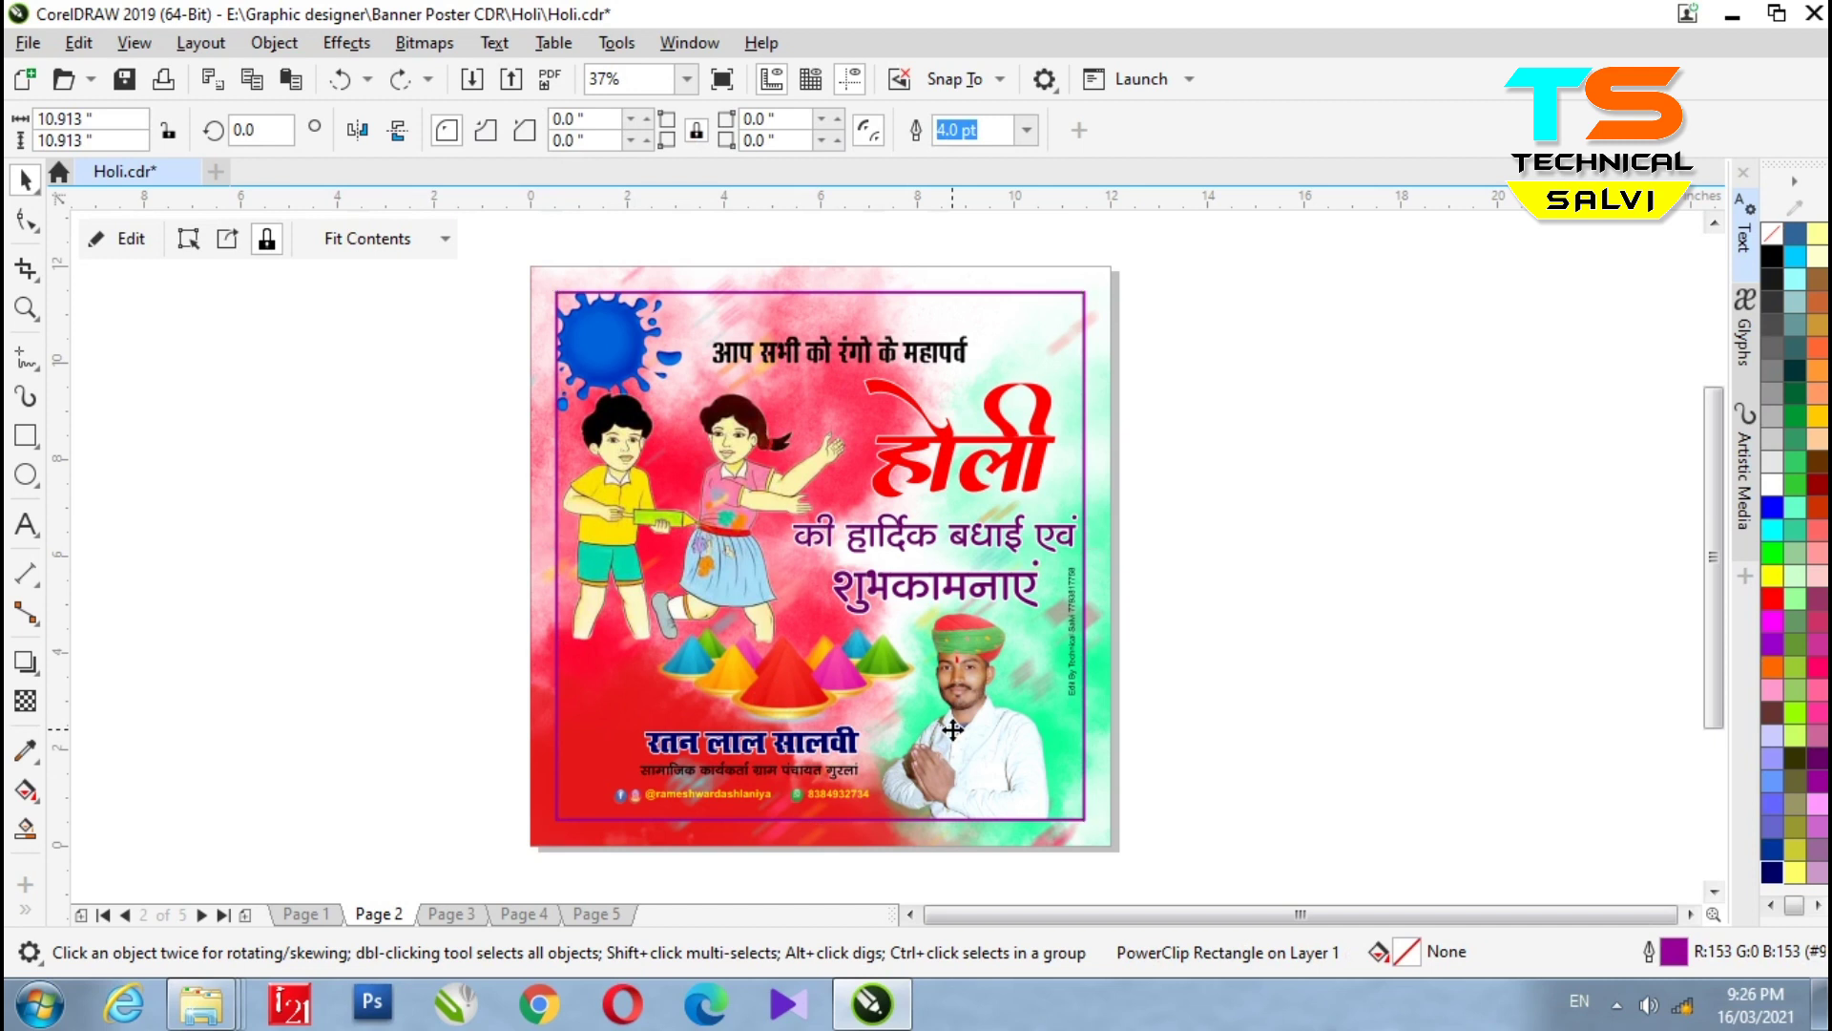
left_click(792, 758)
double_click(858, 666)
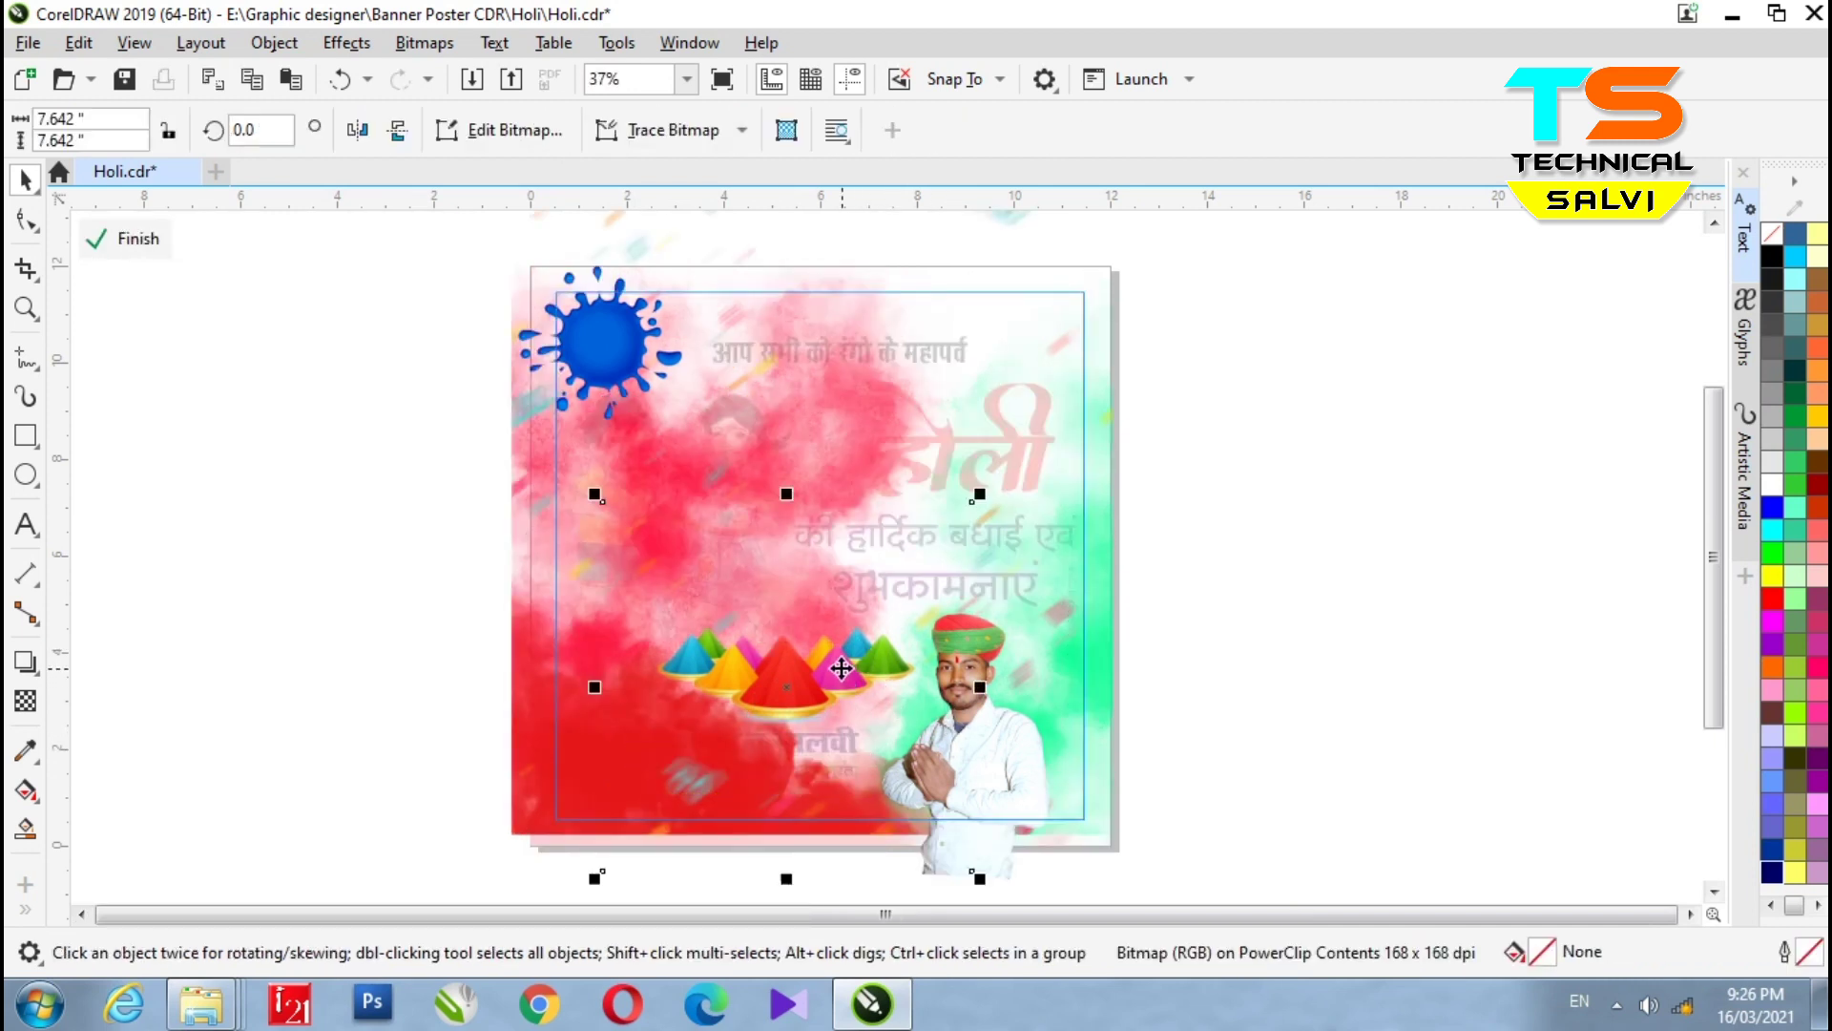
left_click_drag(842, 670, 1362, 621)
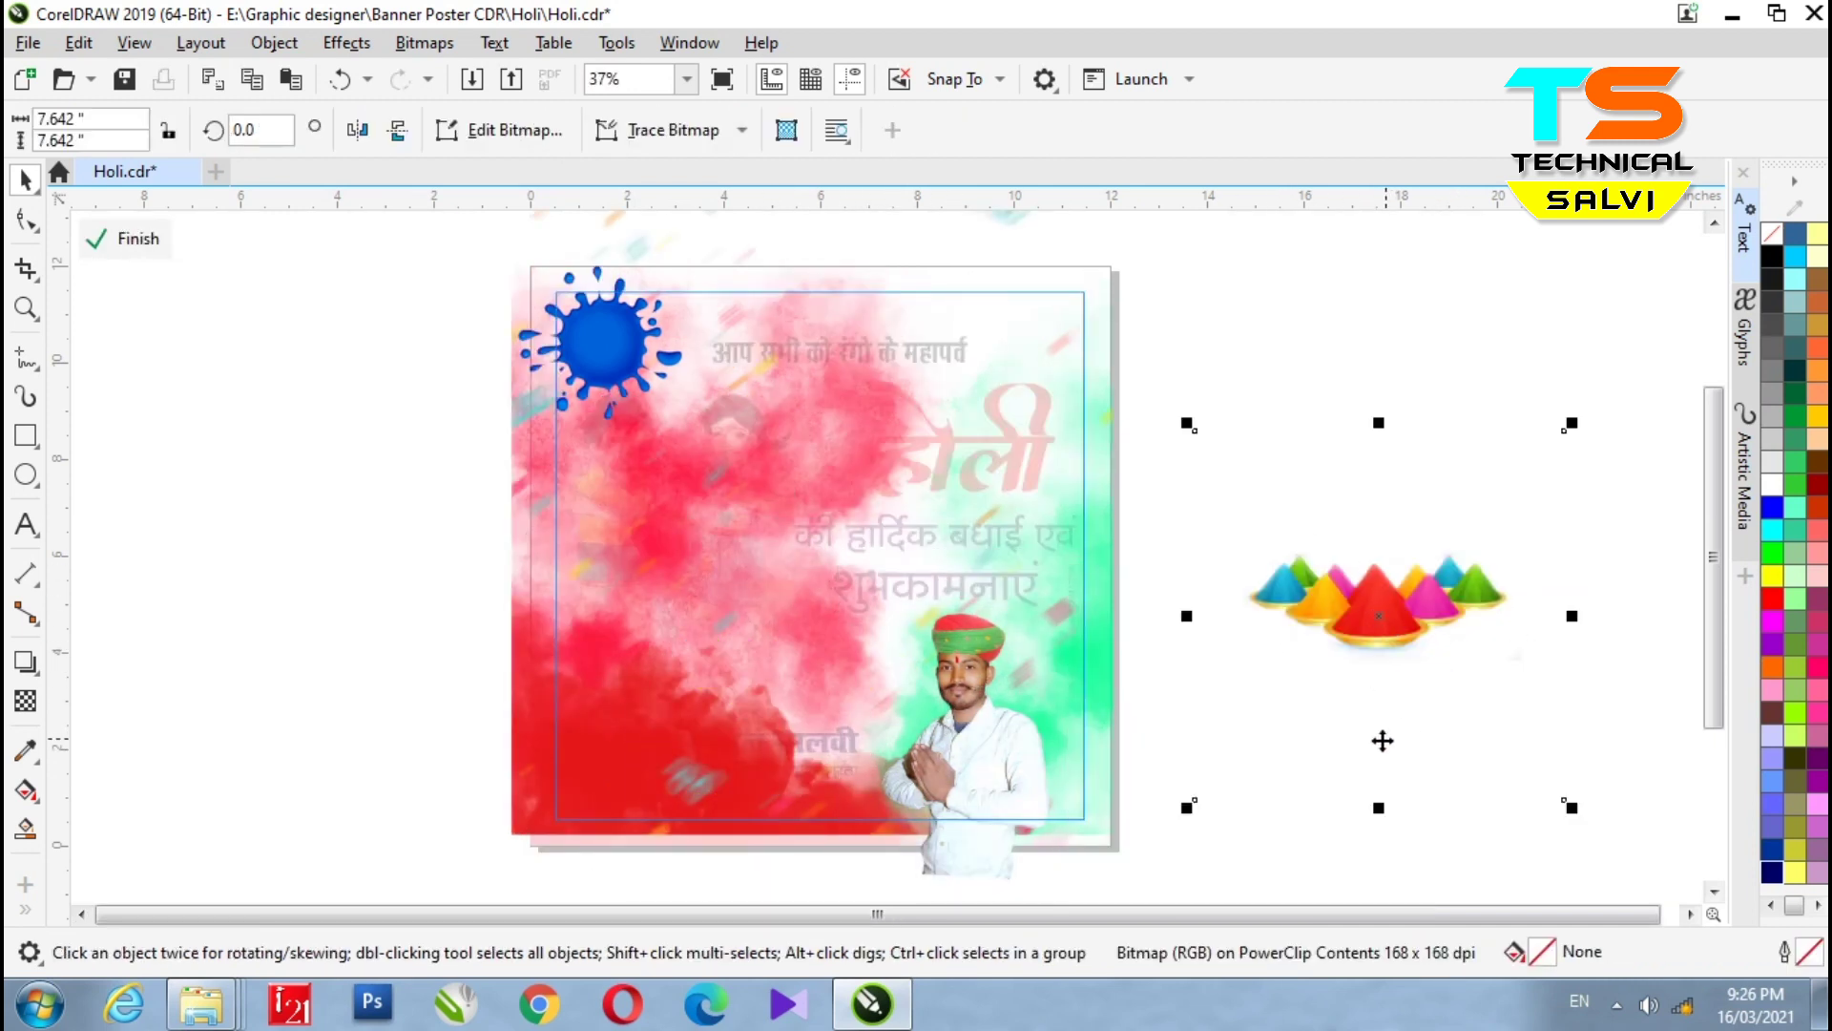
left_click_drag(1490, 628, 899, 695)
left_click(625, 362)
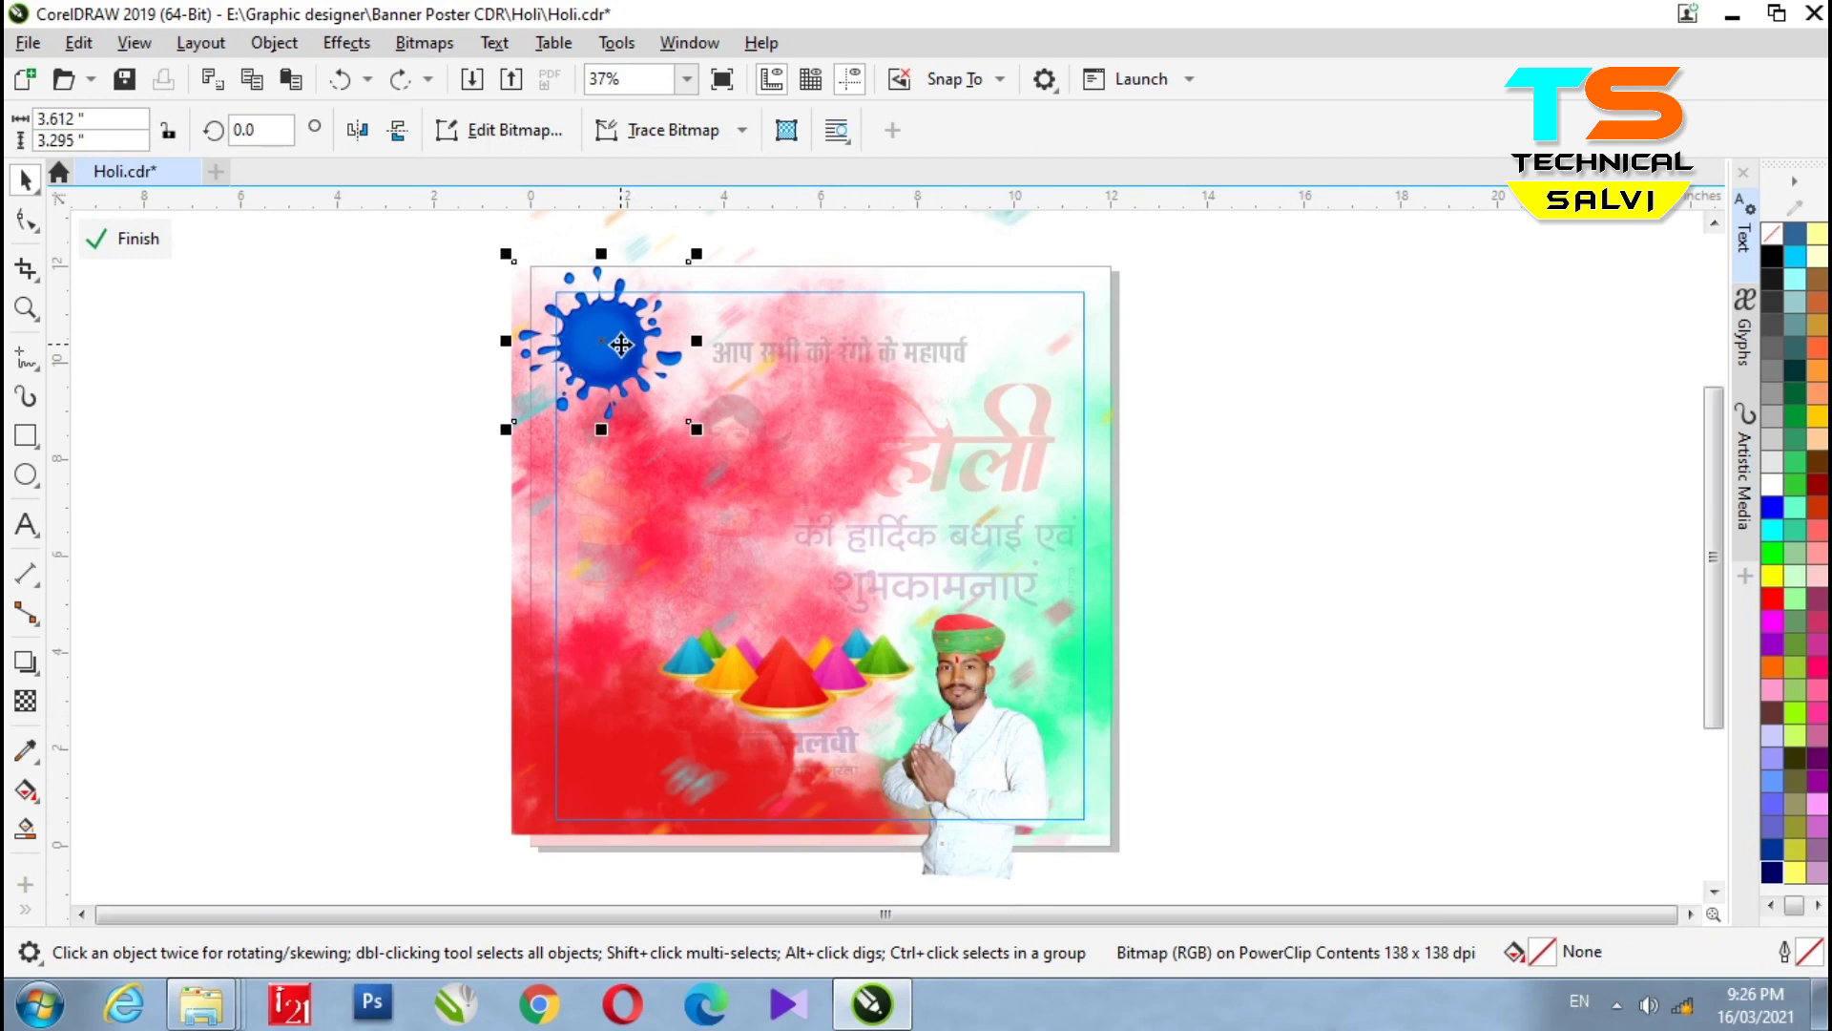
left_click_drag(625, 361, 286, 412)
key("ctrl+z")
left_click(160, 246)
left_click(497, 317)
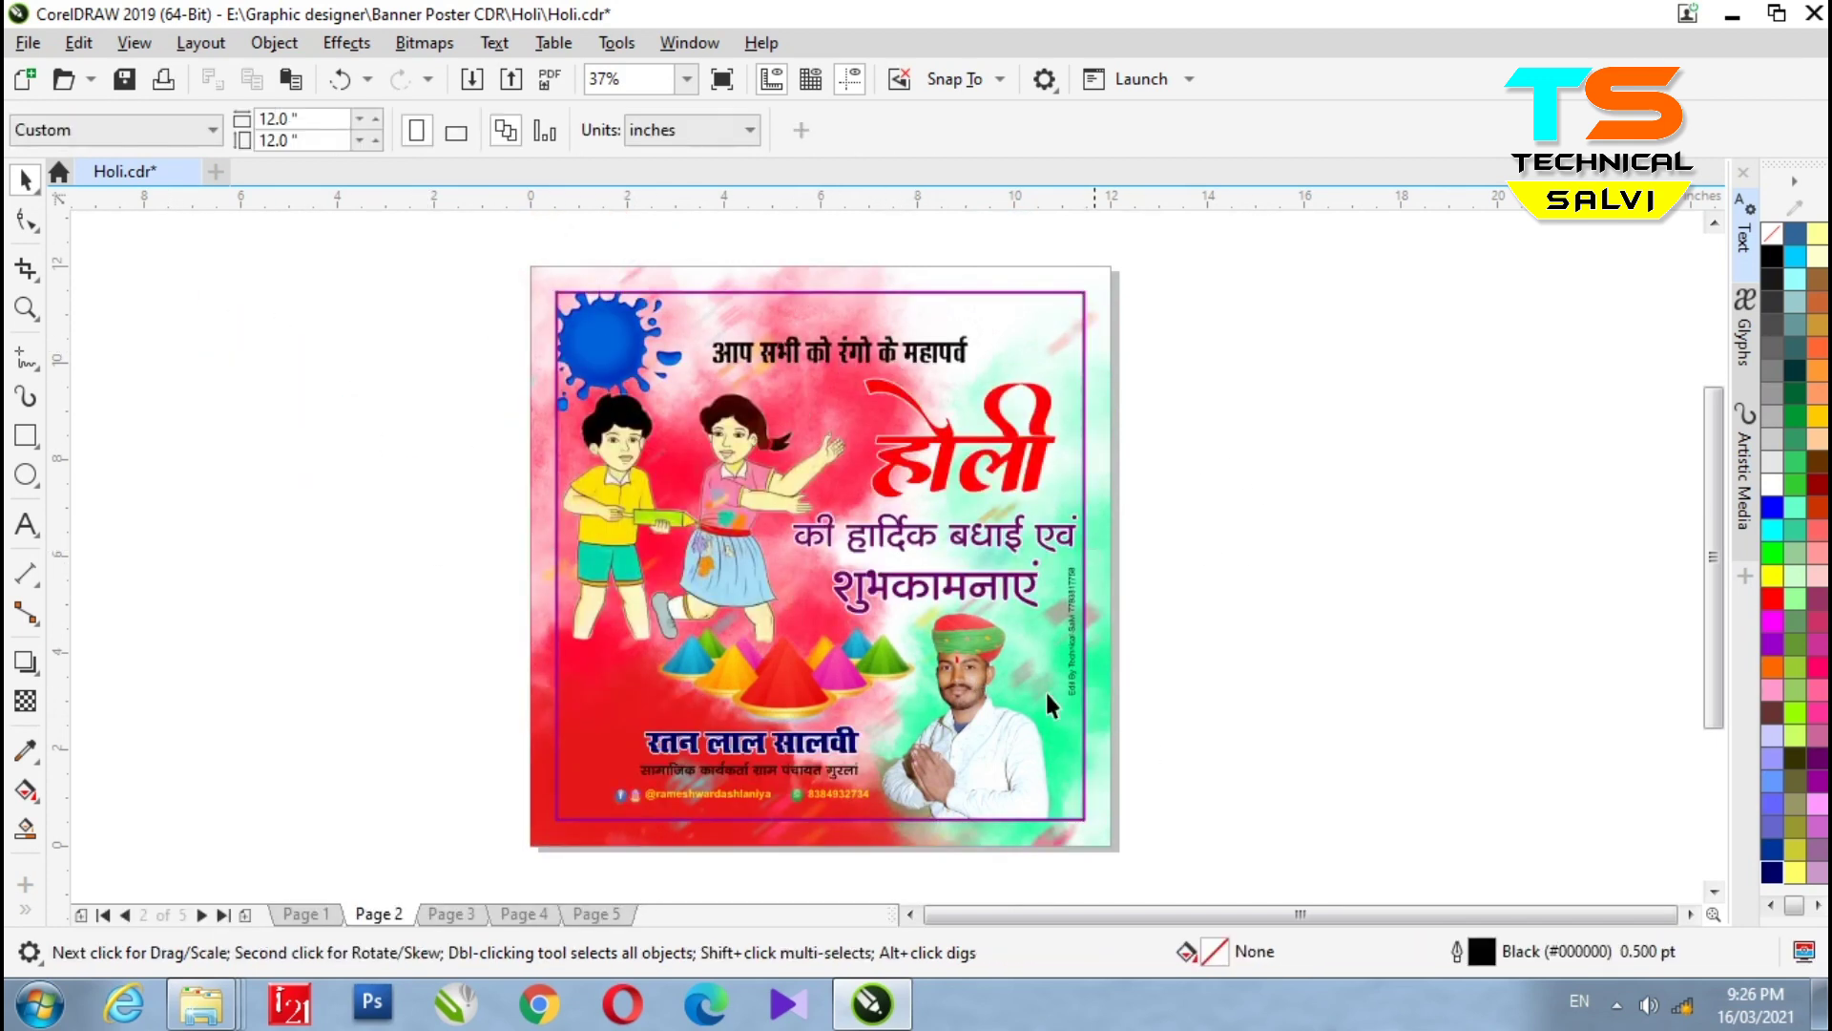
left_click(887, 367)
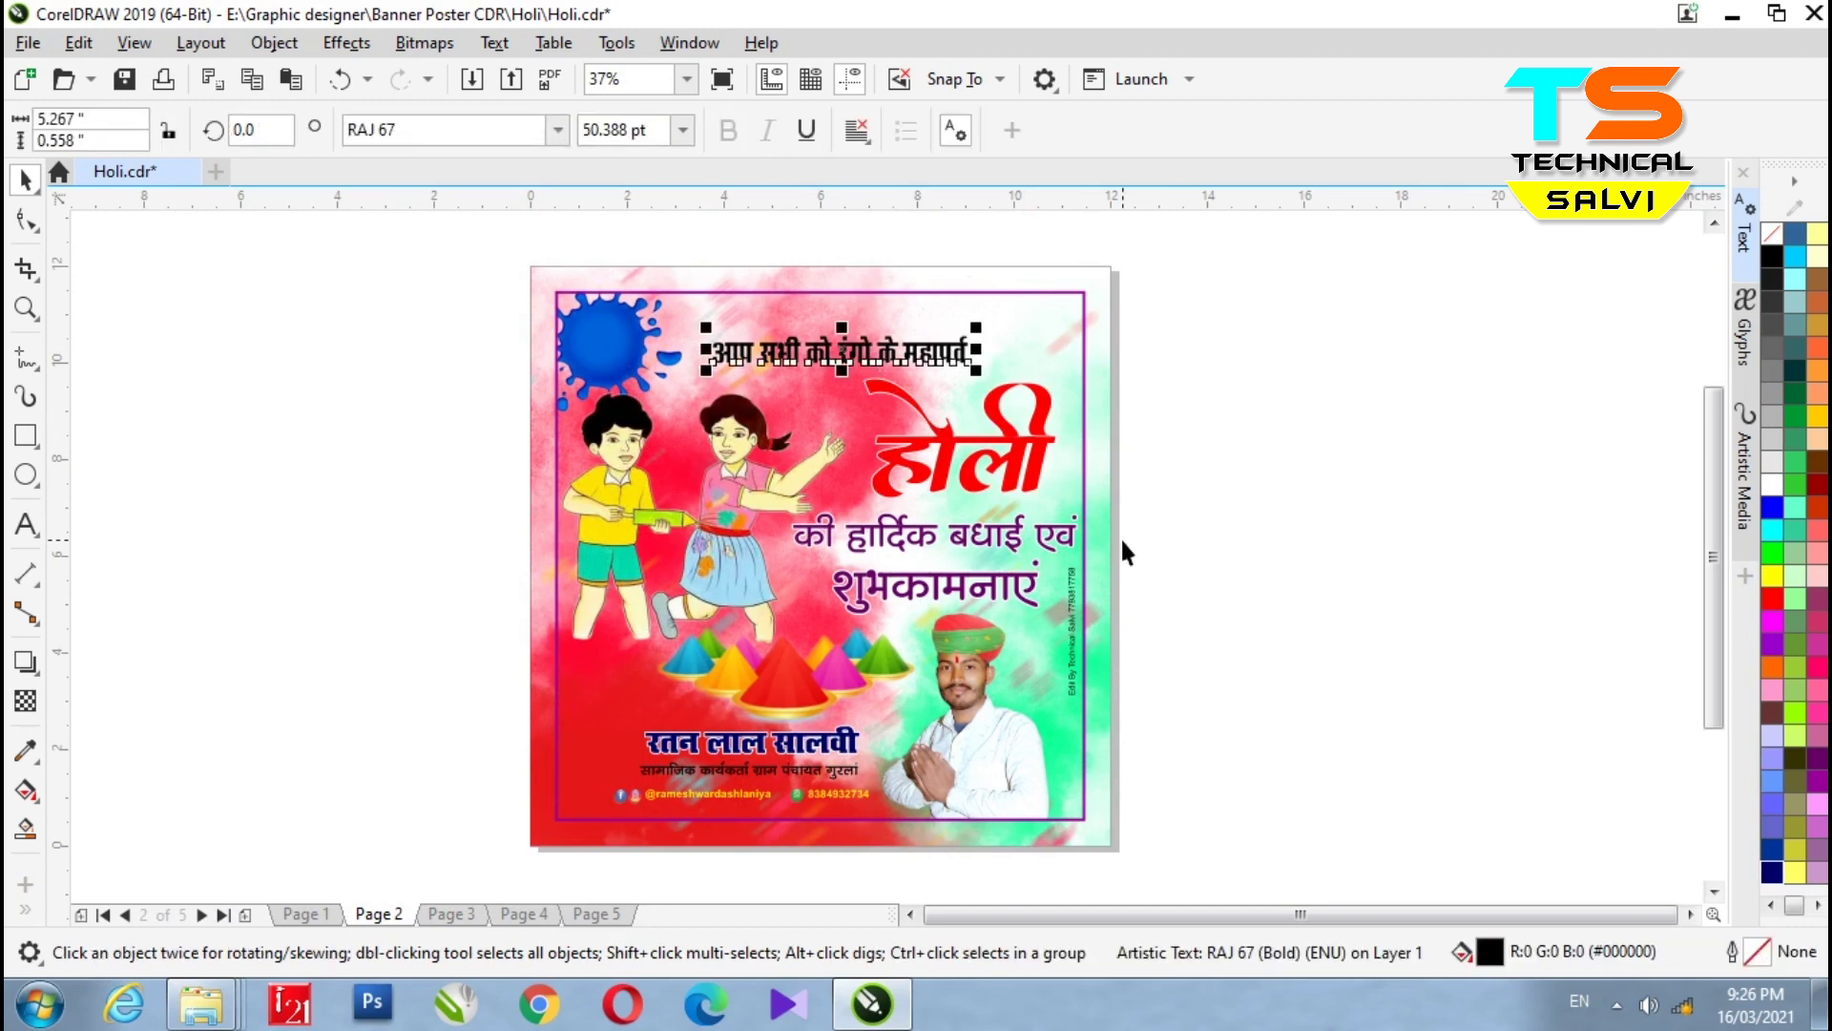
left_click(1228, 673)
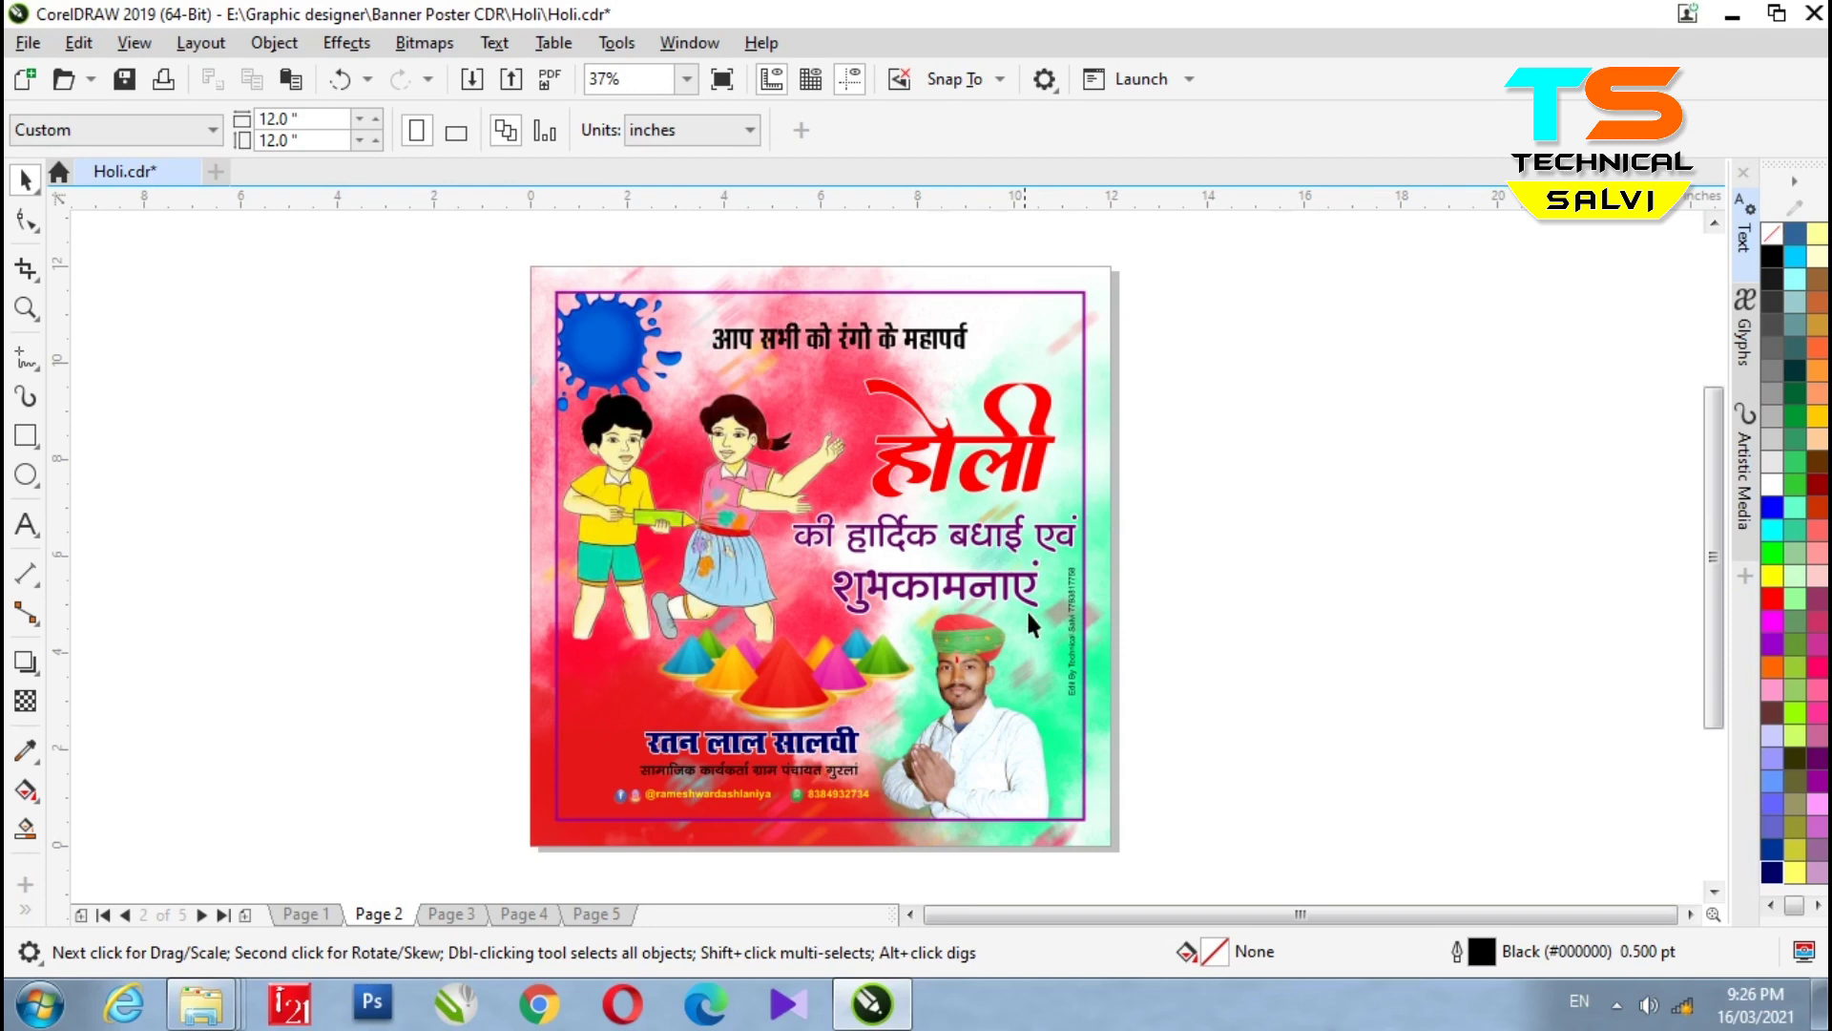
- Switch to Page 1 and move the होली title off and back into place
left_click(310, 914)
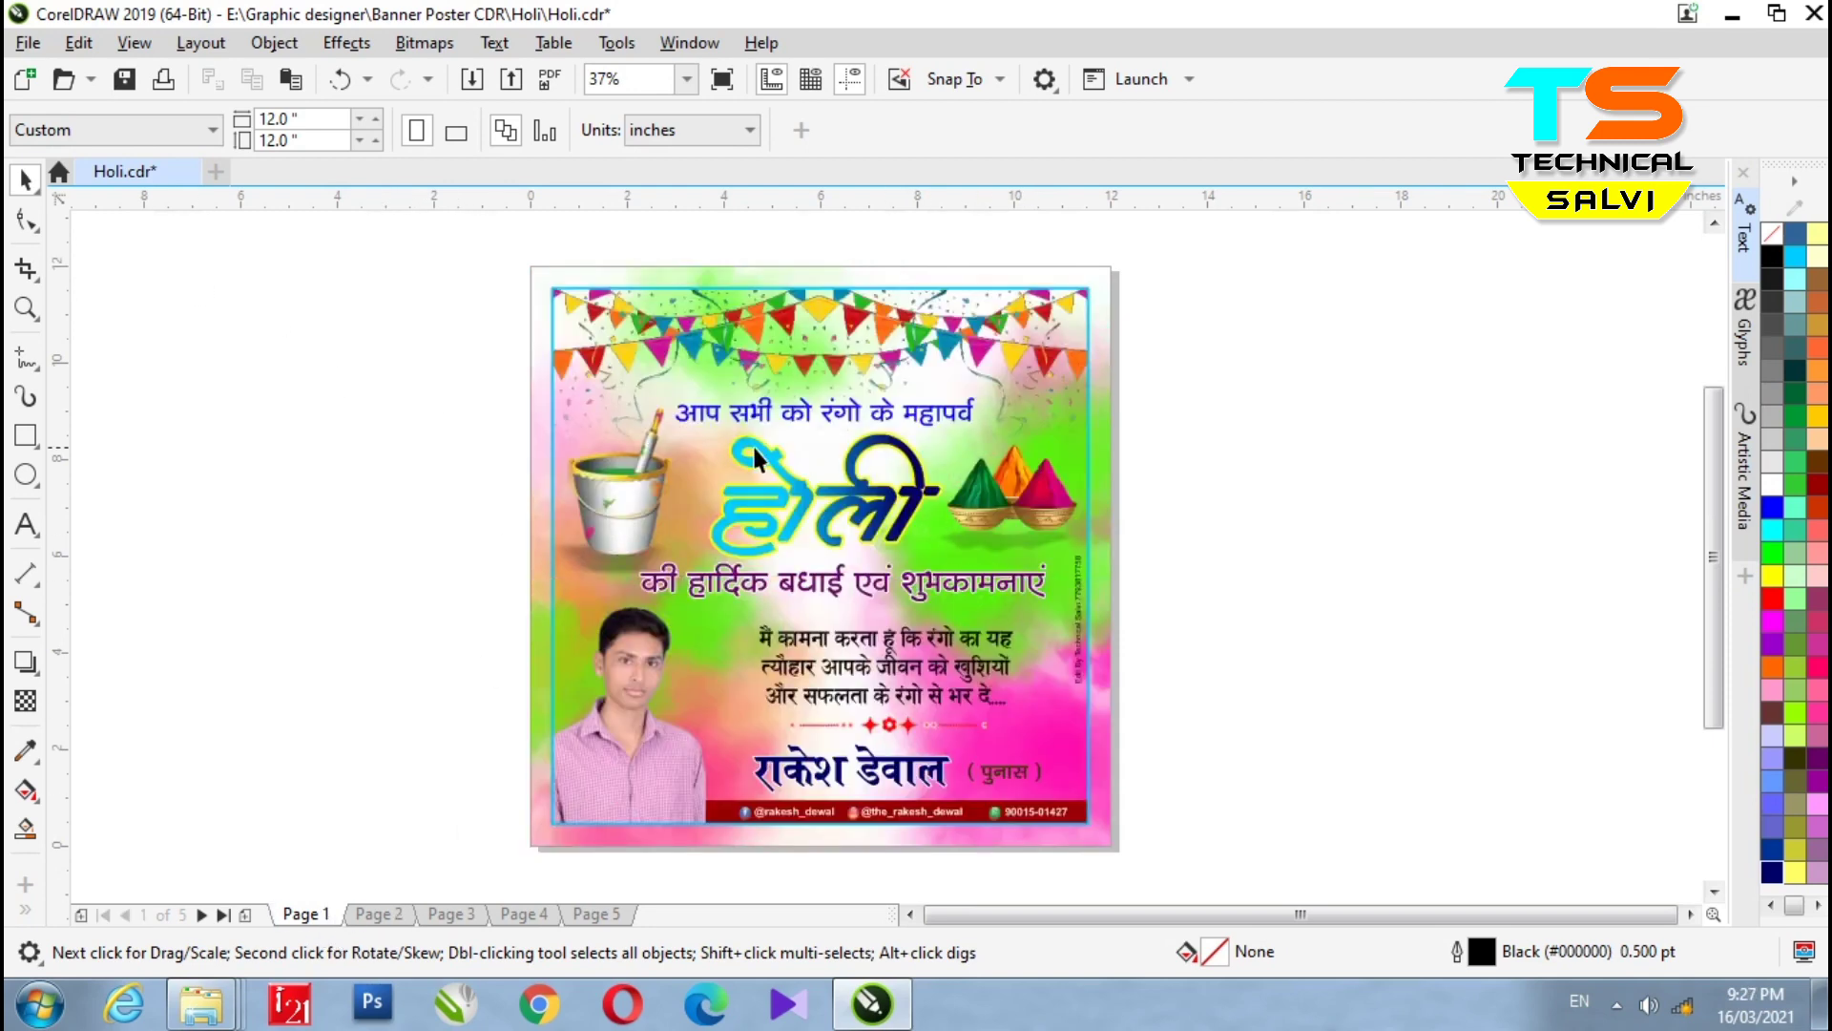
scroll(888, 523, "up", 2)
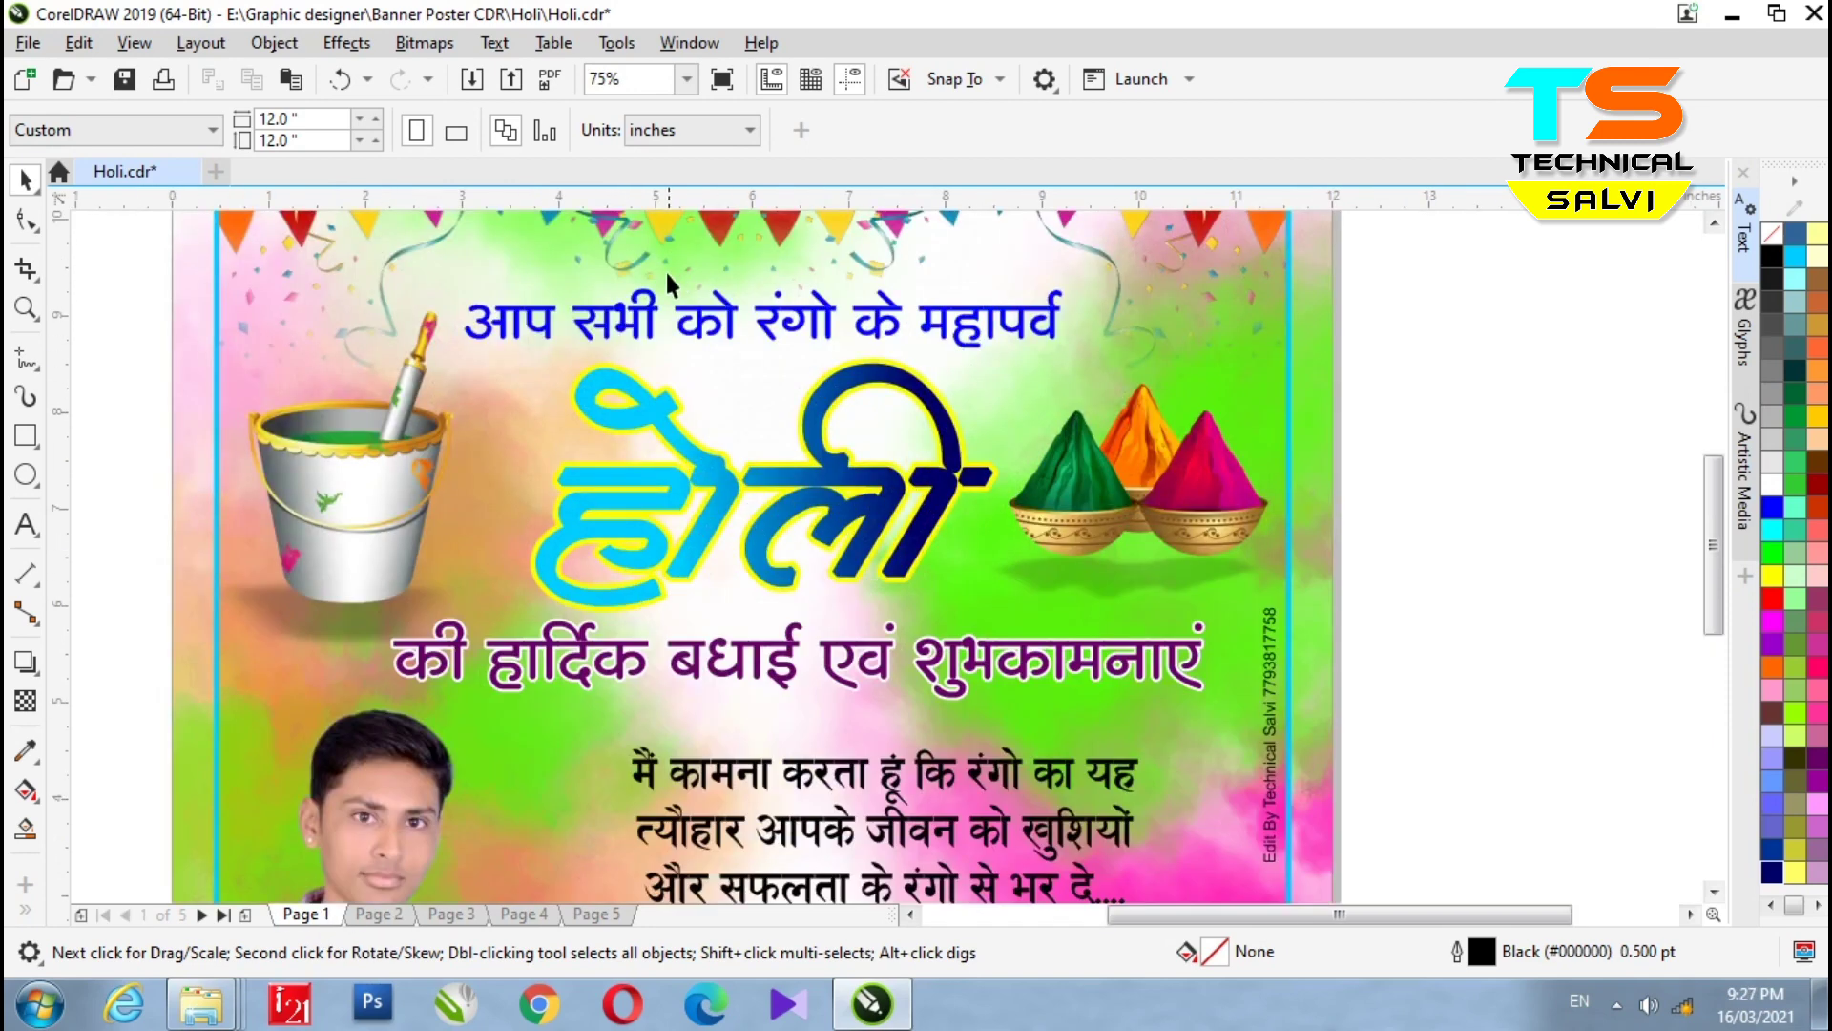
scroll(949, 513, "down", 2)
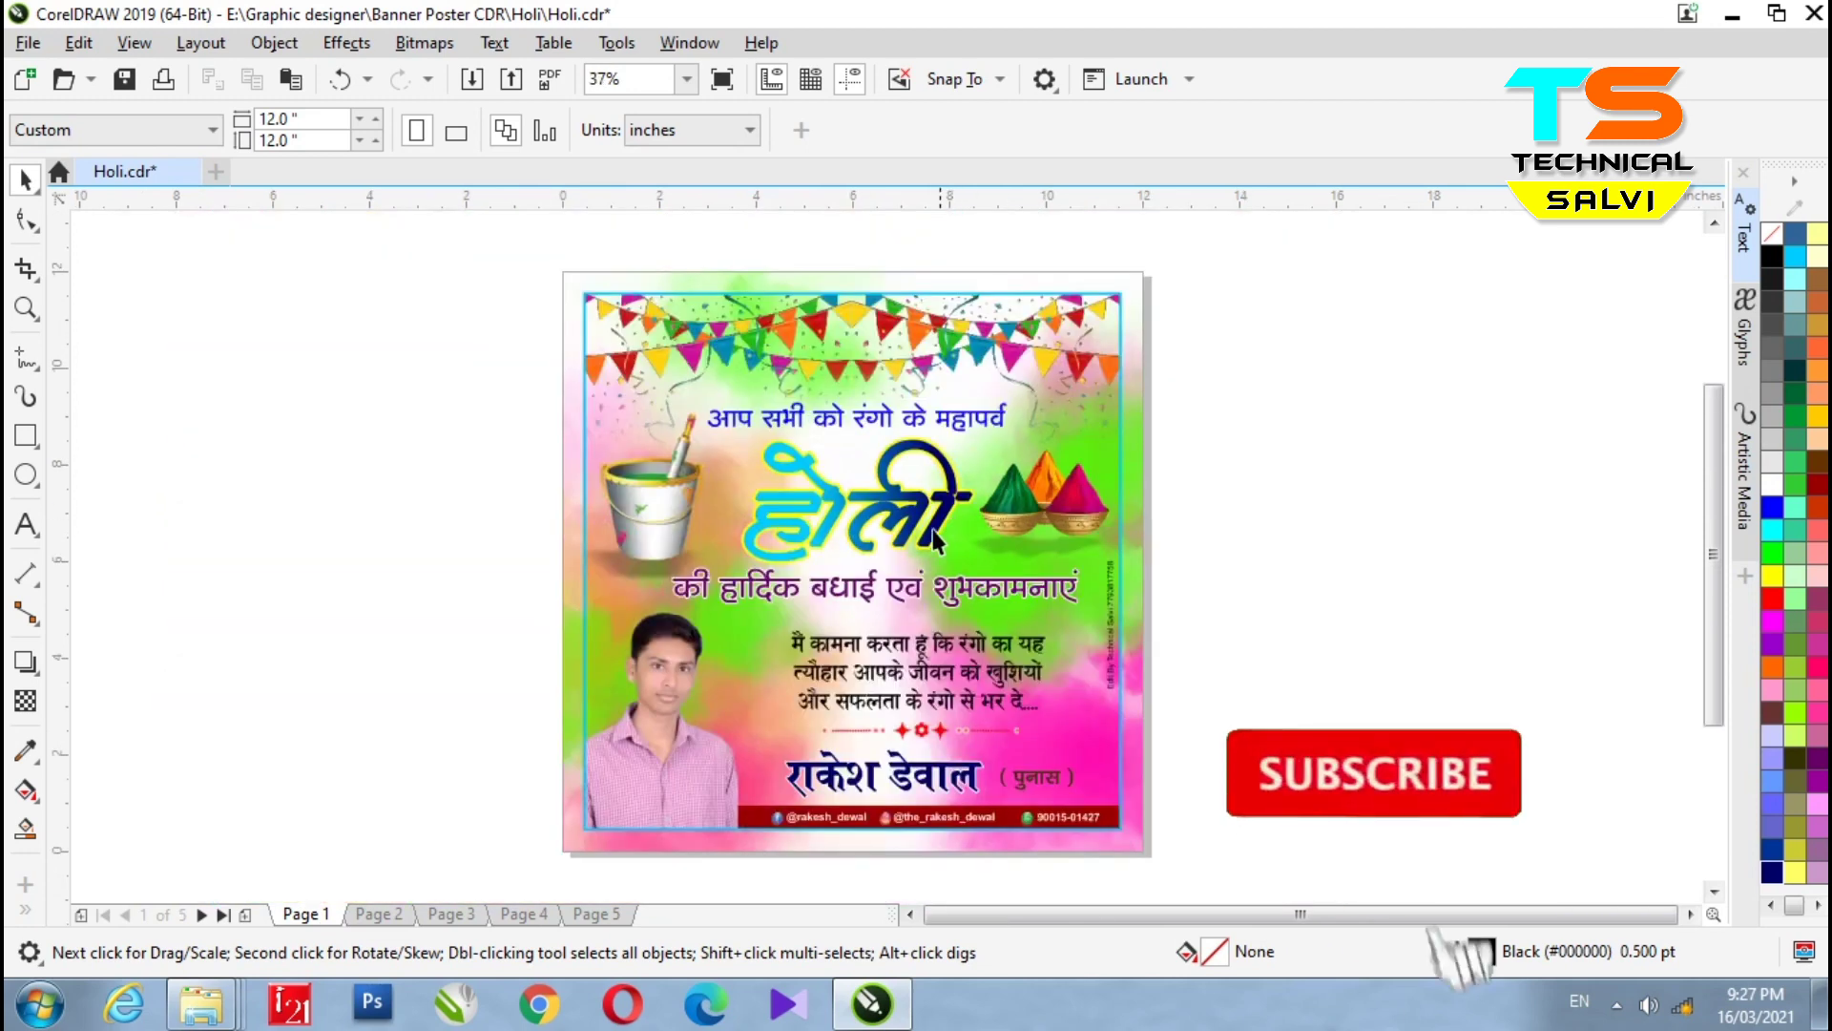
left_click(859, 501)
left_click_drag(1259, 630, 973, 563)
- In Edit PowerClip, drag the bunting and bucket images out, undo both, and finish editing
left_click(677, 484)
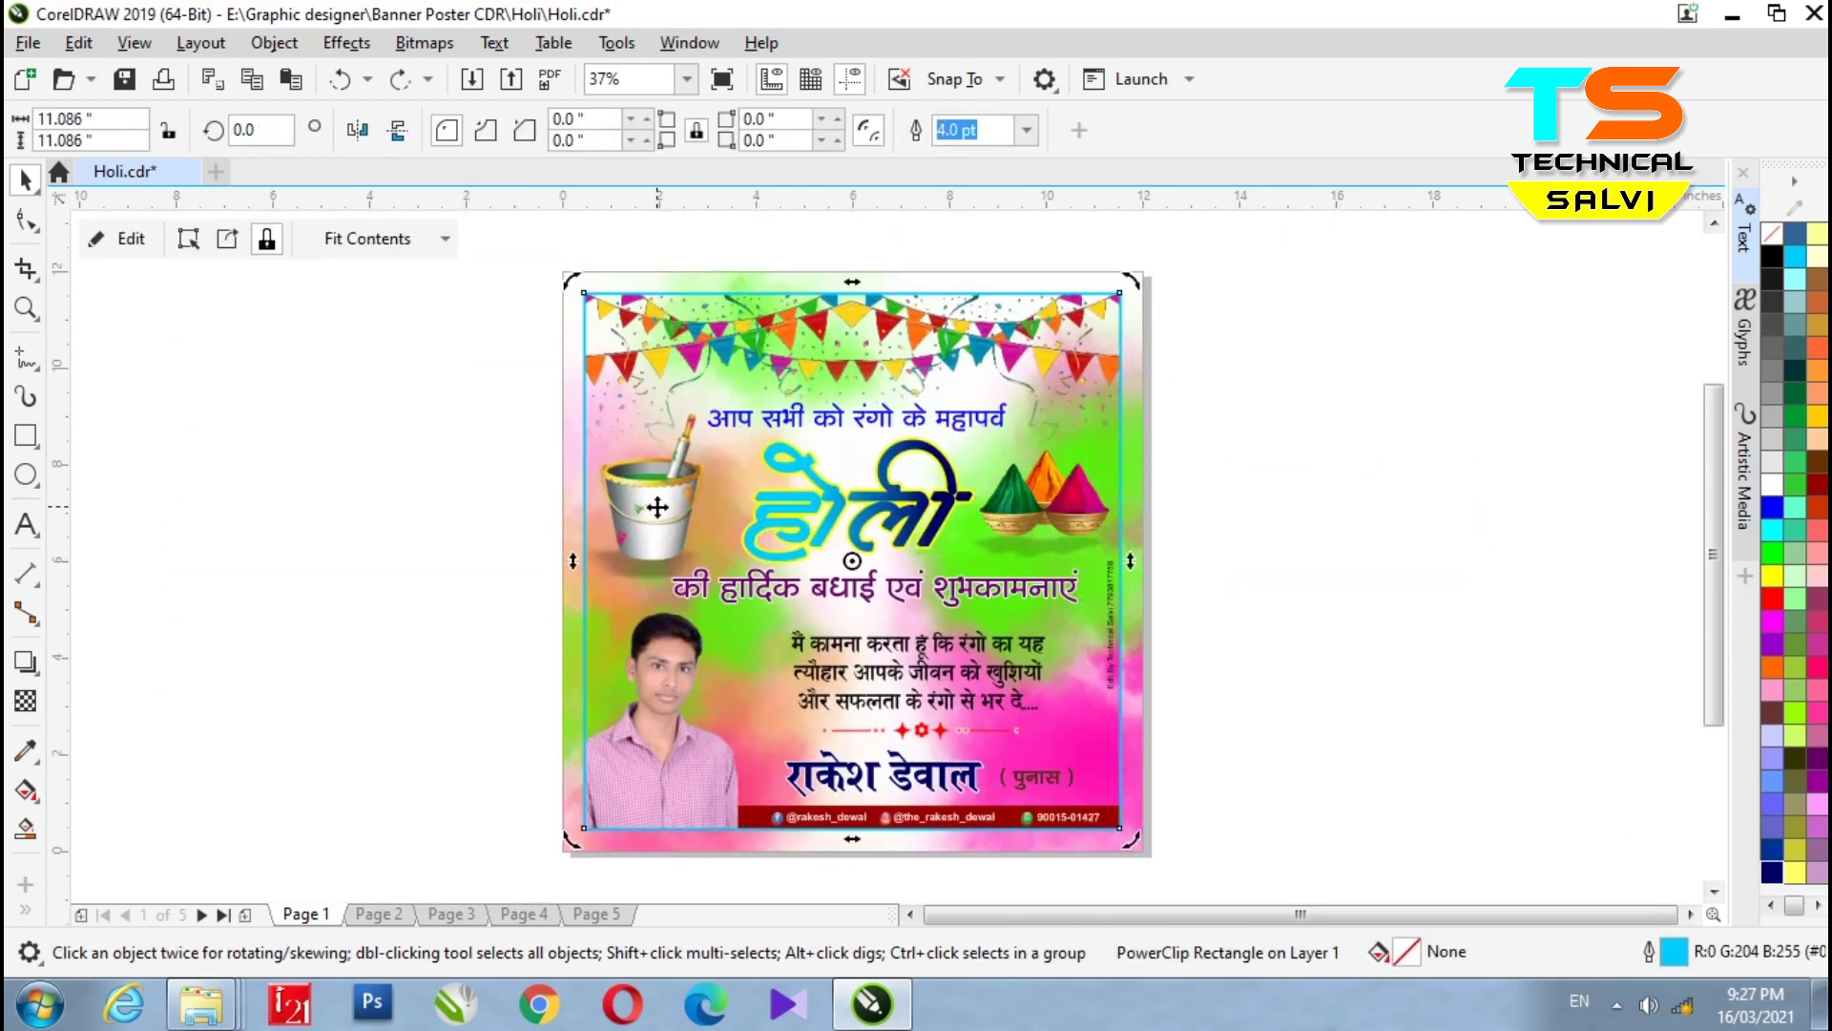
left_click(678, 485, "ctrl")
left_click_drag(678, 485, 1470, 539)
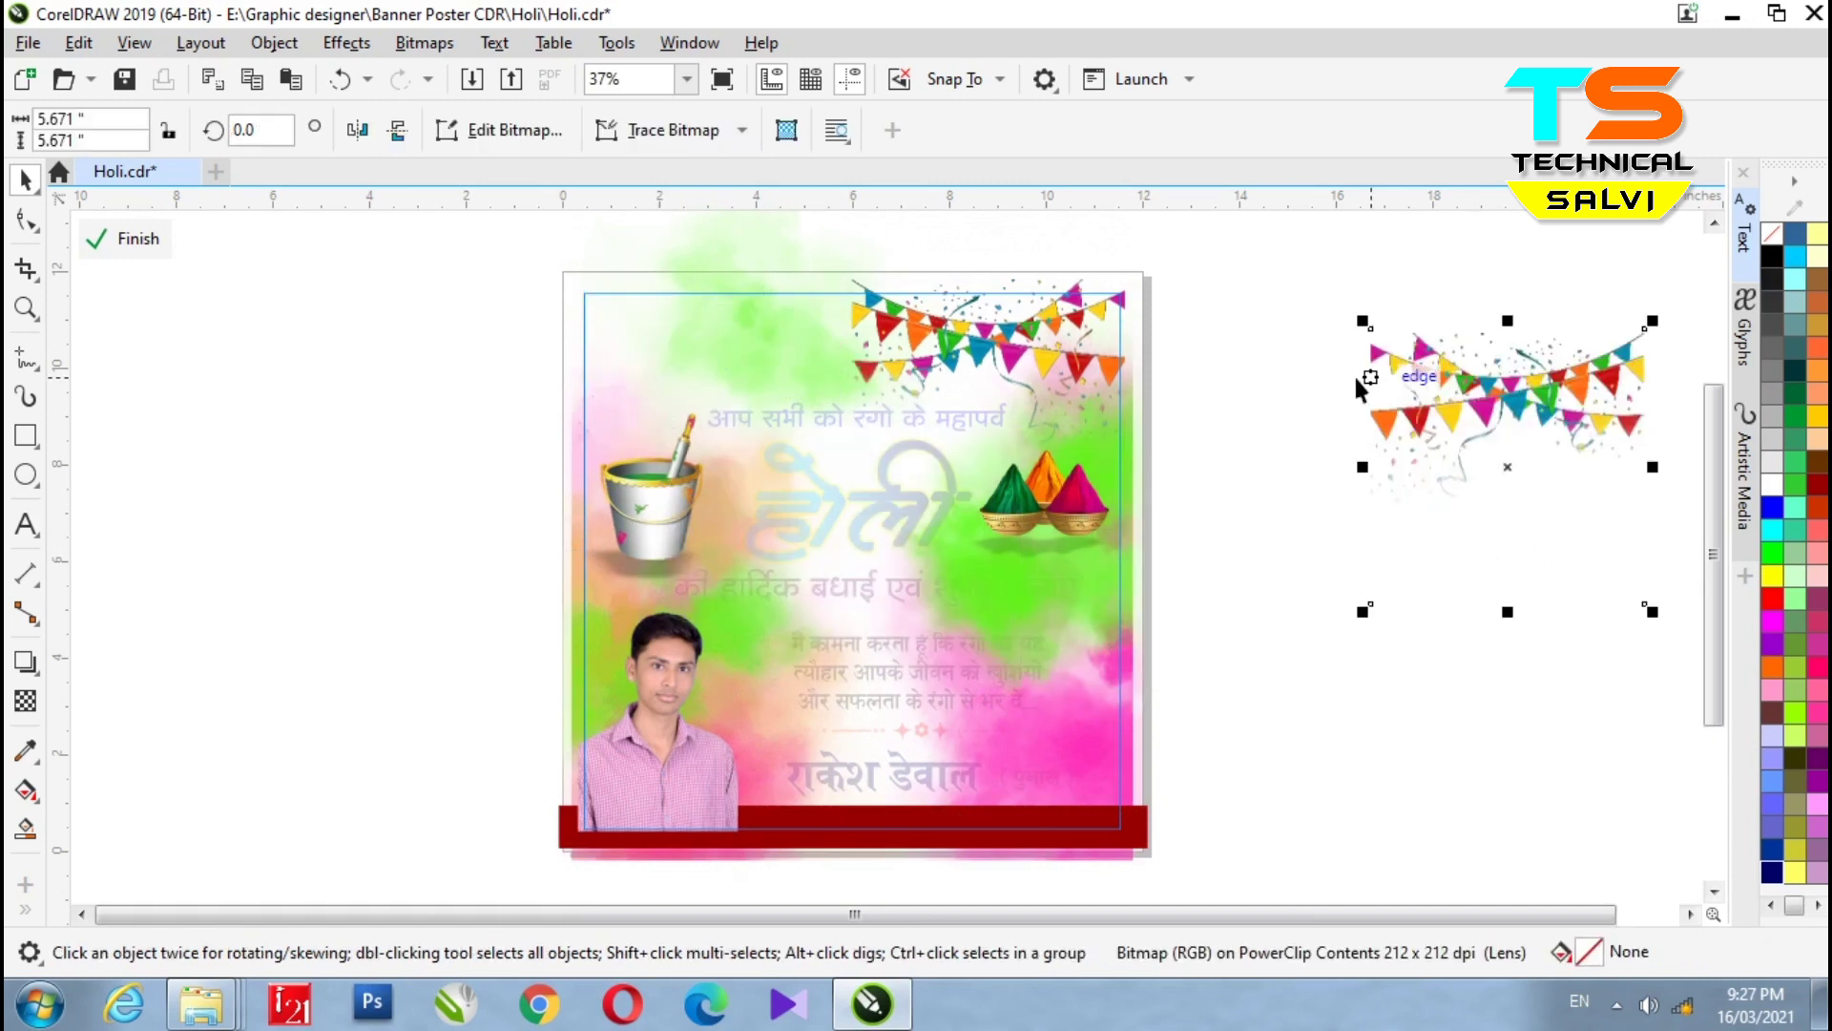
key("ctrl+z")
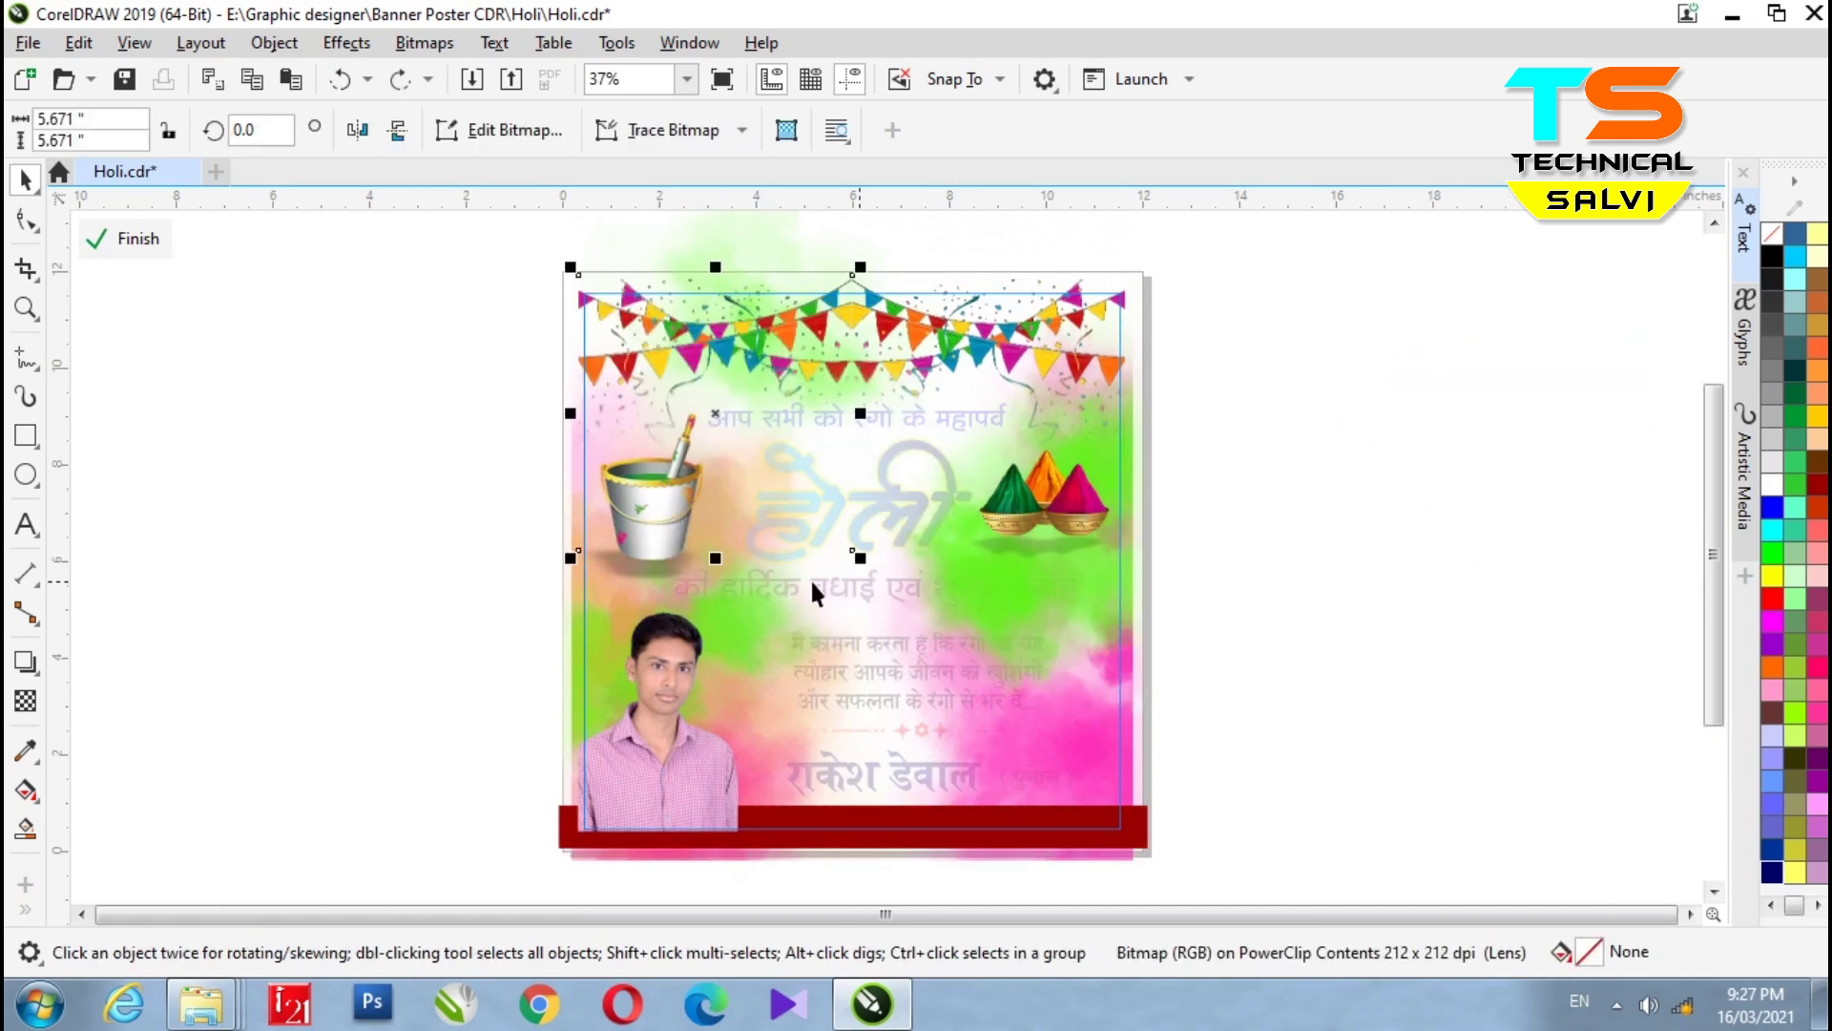
left_click(508, 603)
left_click(625, 567)
left_click_drag(659, 561, 1448, 612)
key("ctrl+z")
left_click(1291, 647)
left_click(141, 238)
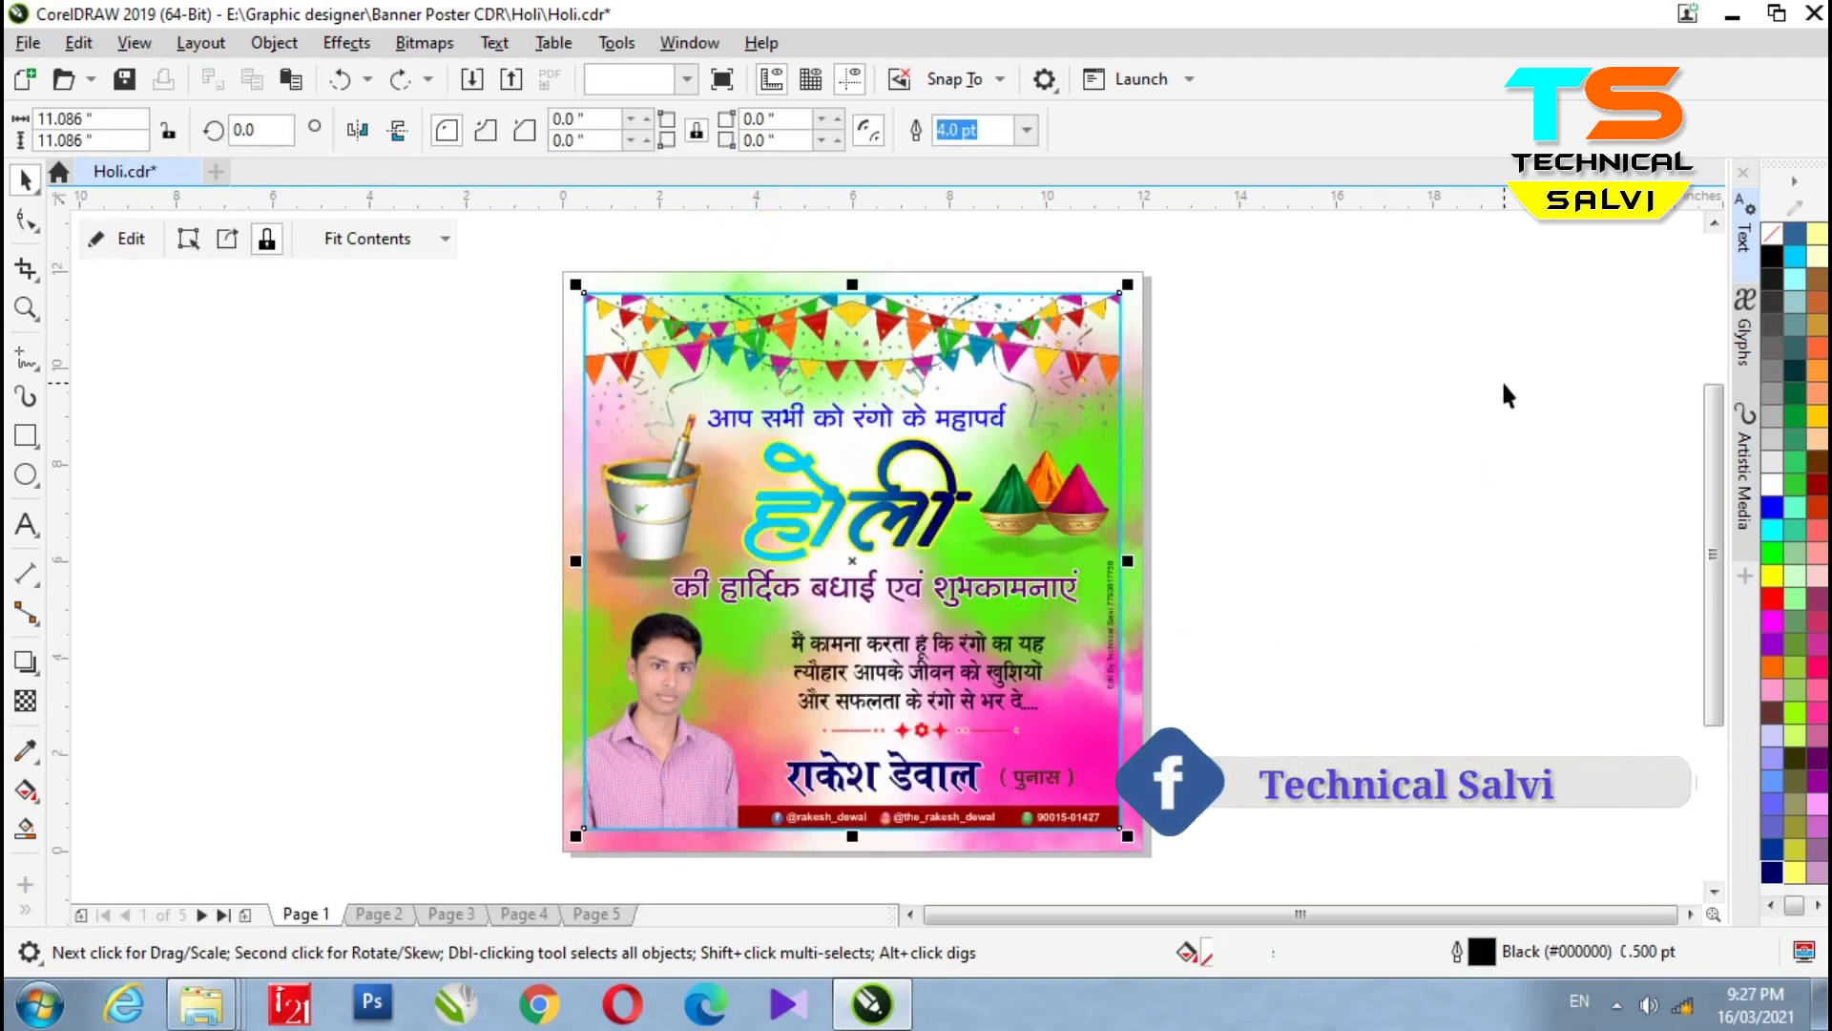
left_click(959, 673)
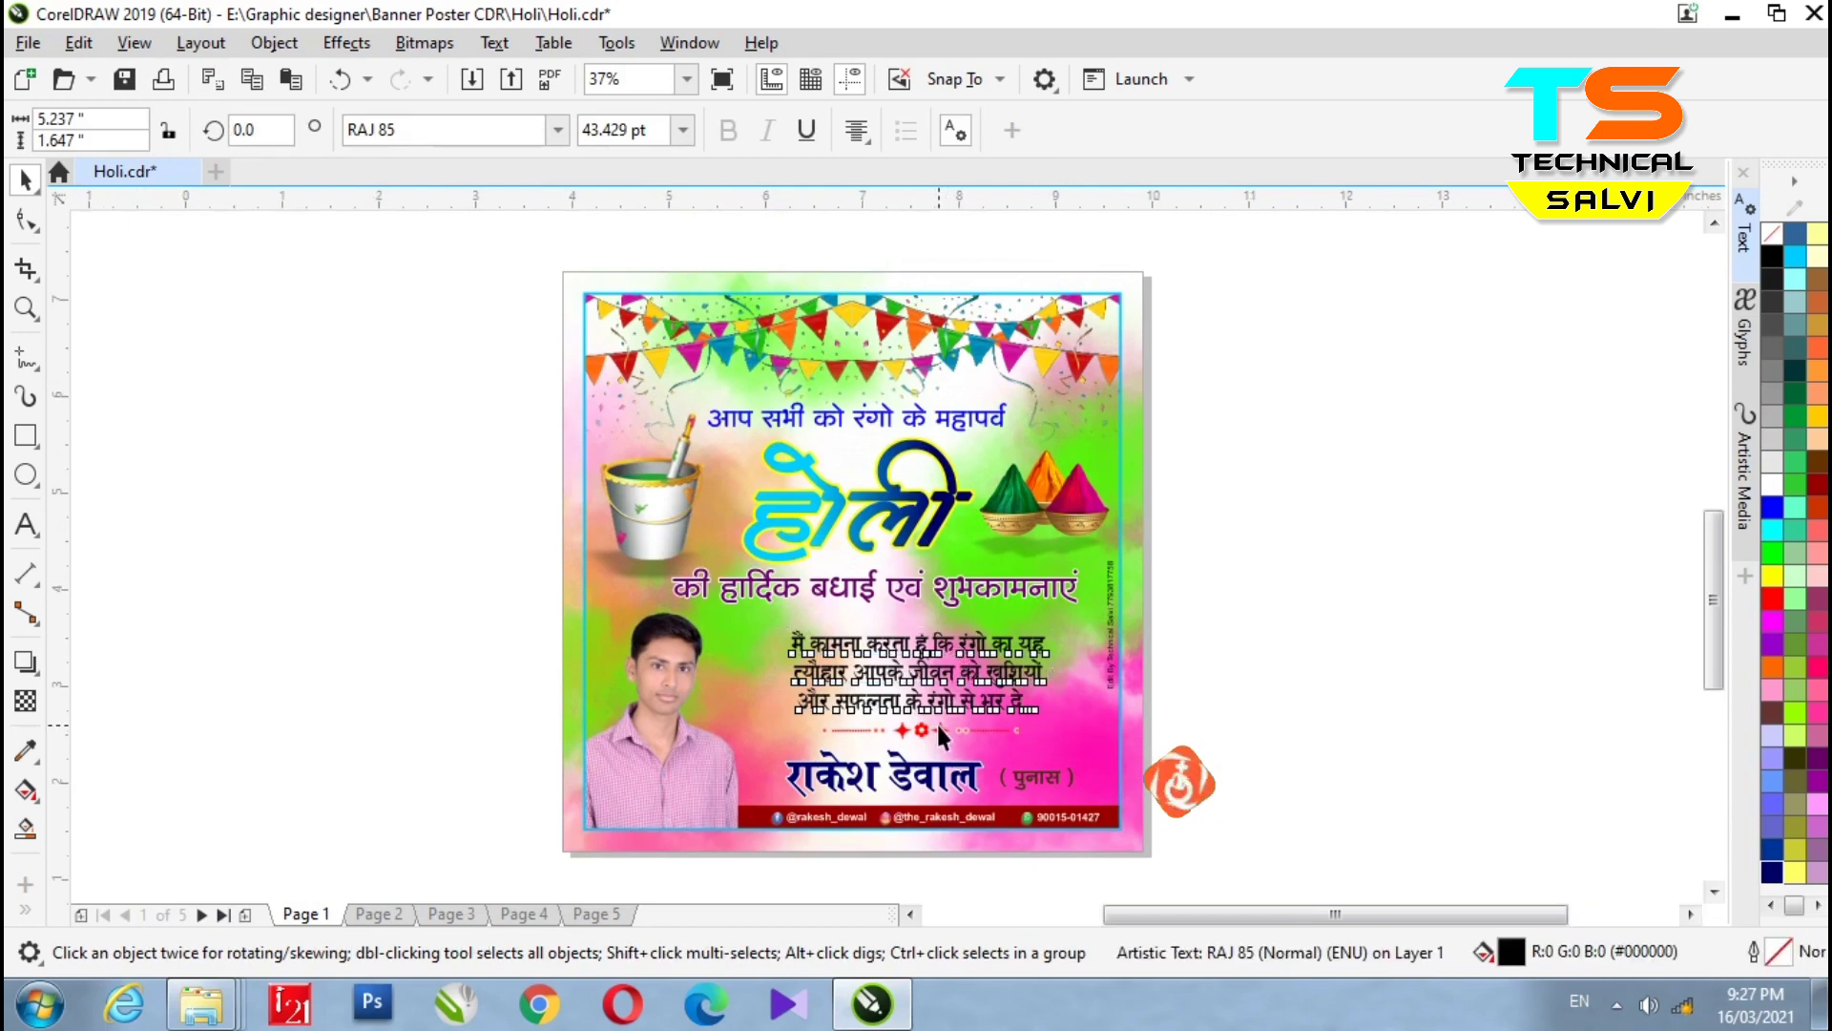
scroll(950, 714, "up", 2)
scroll(949, 673, "down", 2)
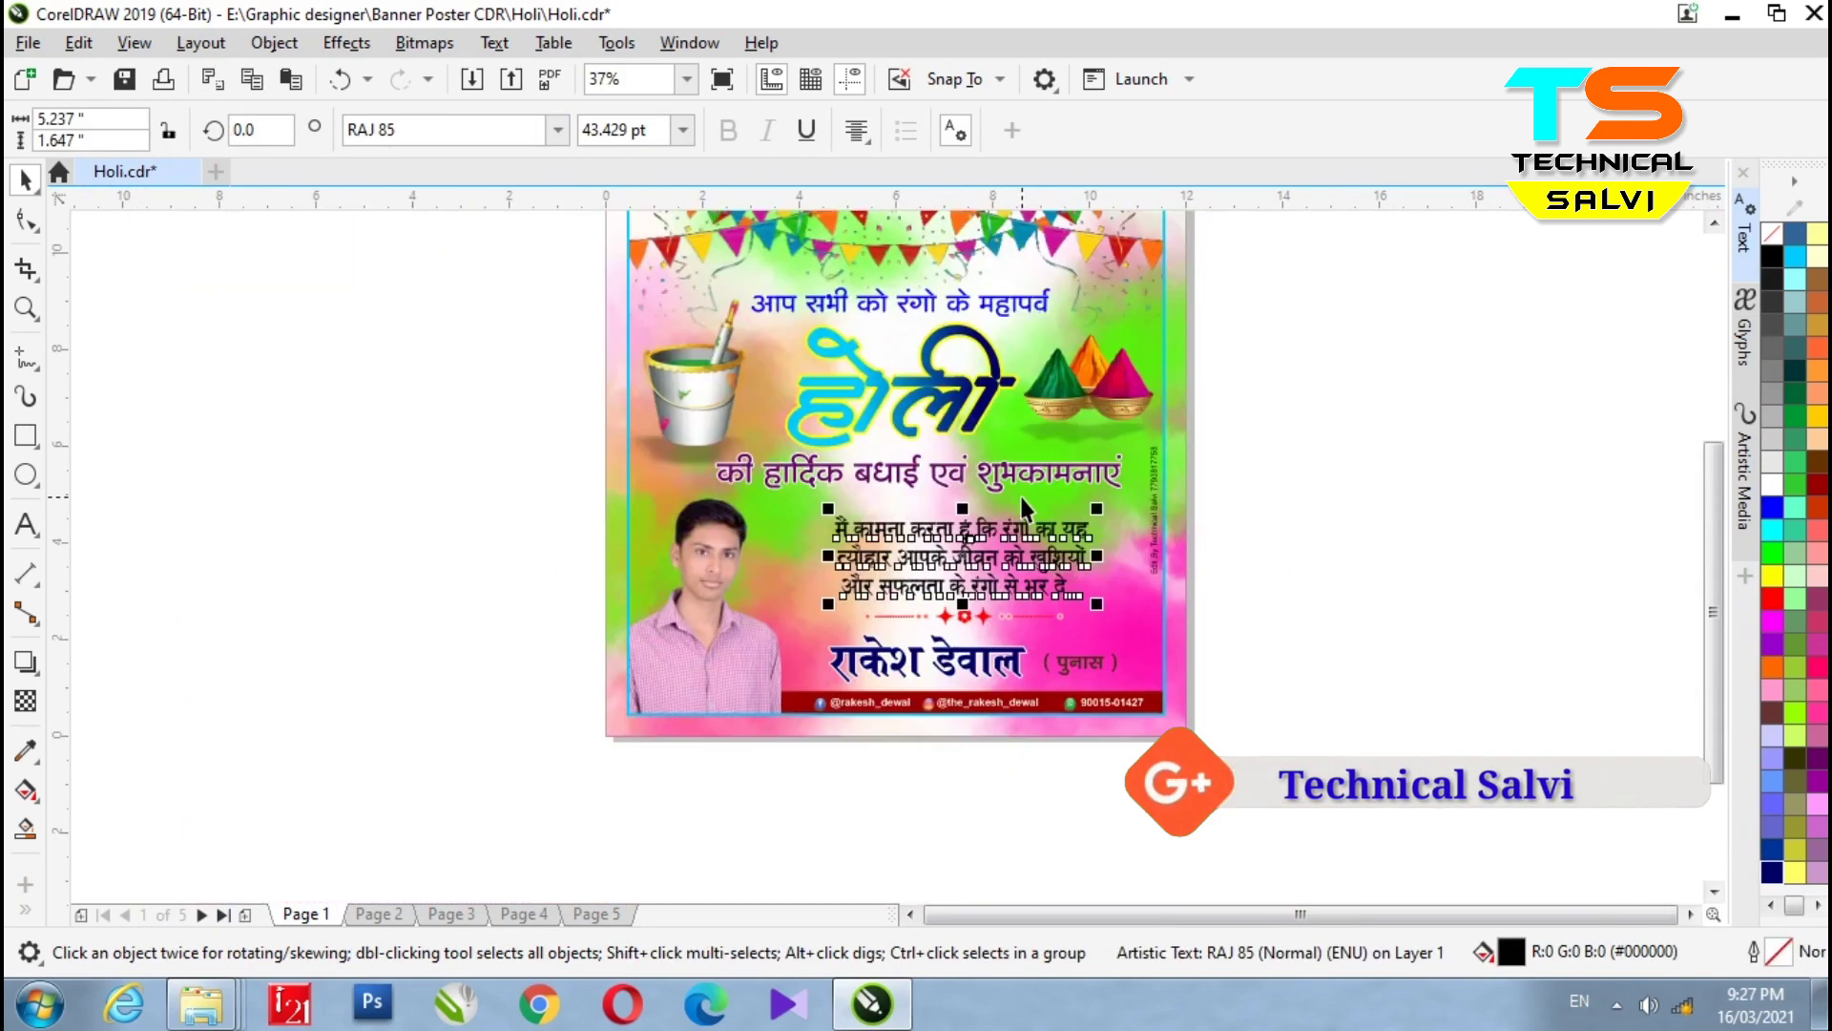
double_click(940, 673)
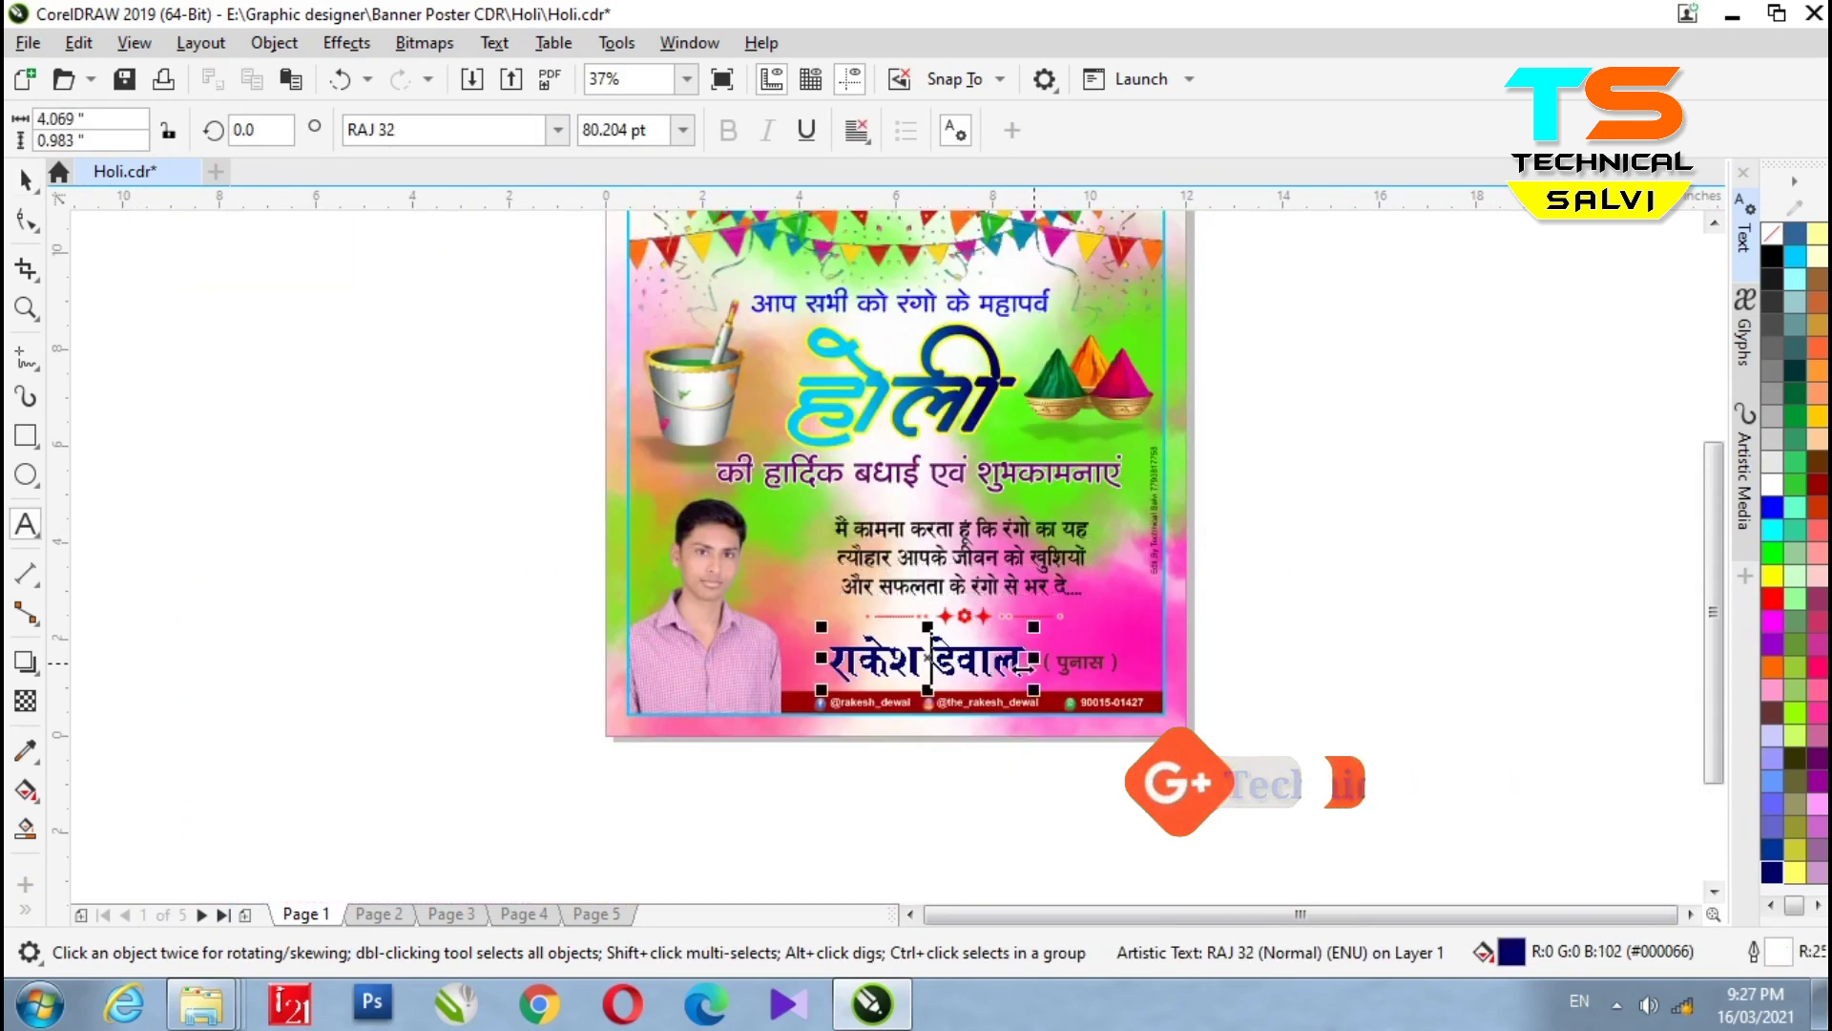
left_click_drag(763, 658, 962, 711)
scroll(962, 711, "up", 2)
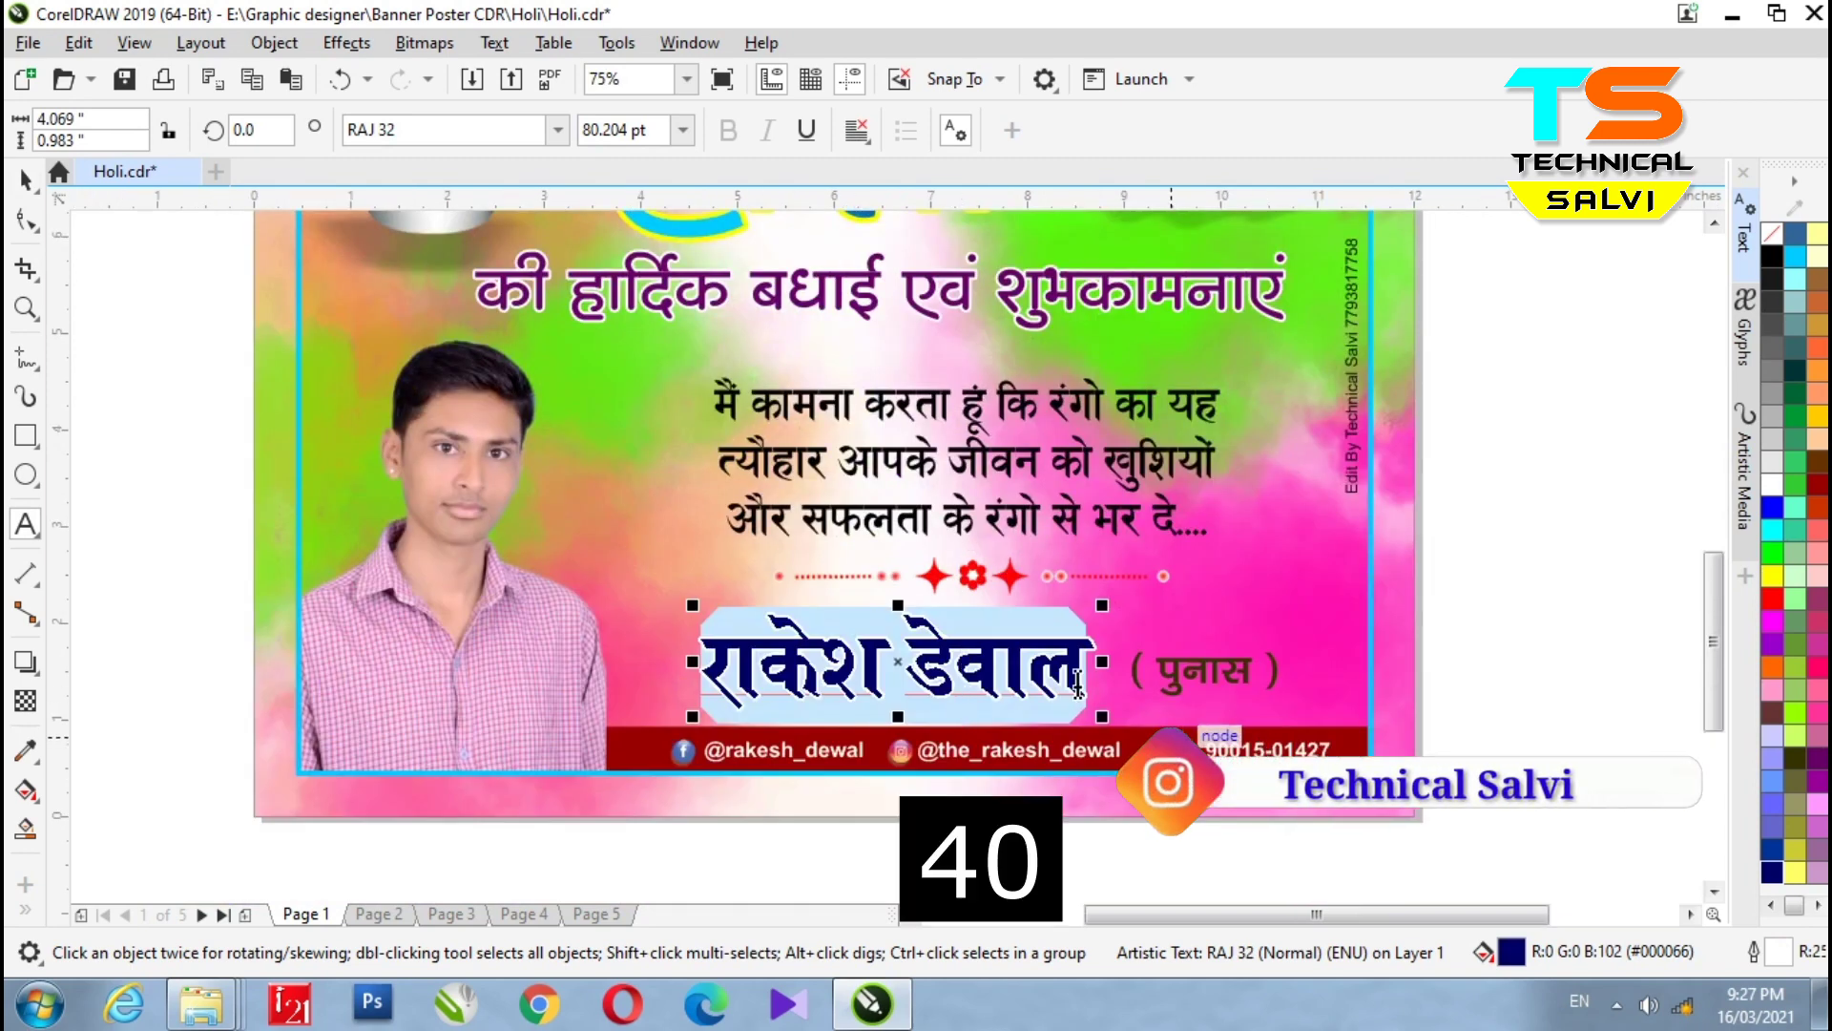
left_click(25, 180)
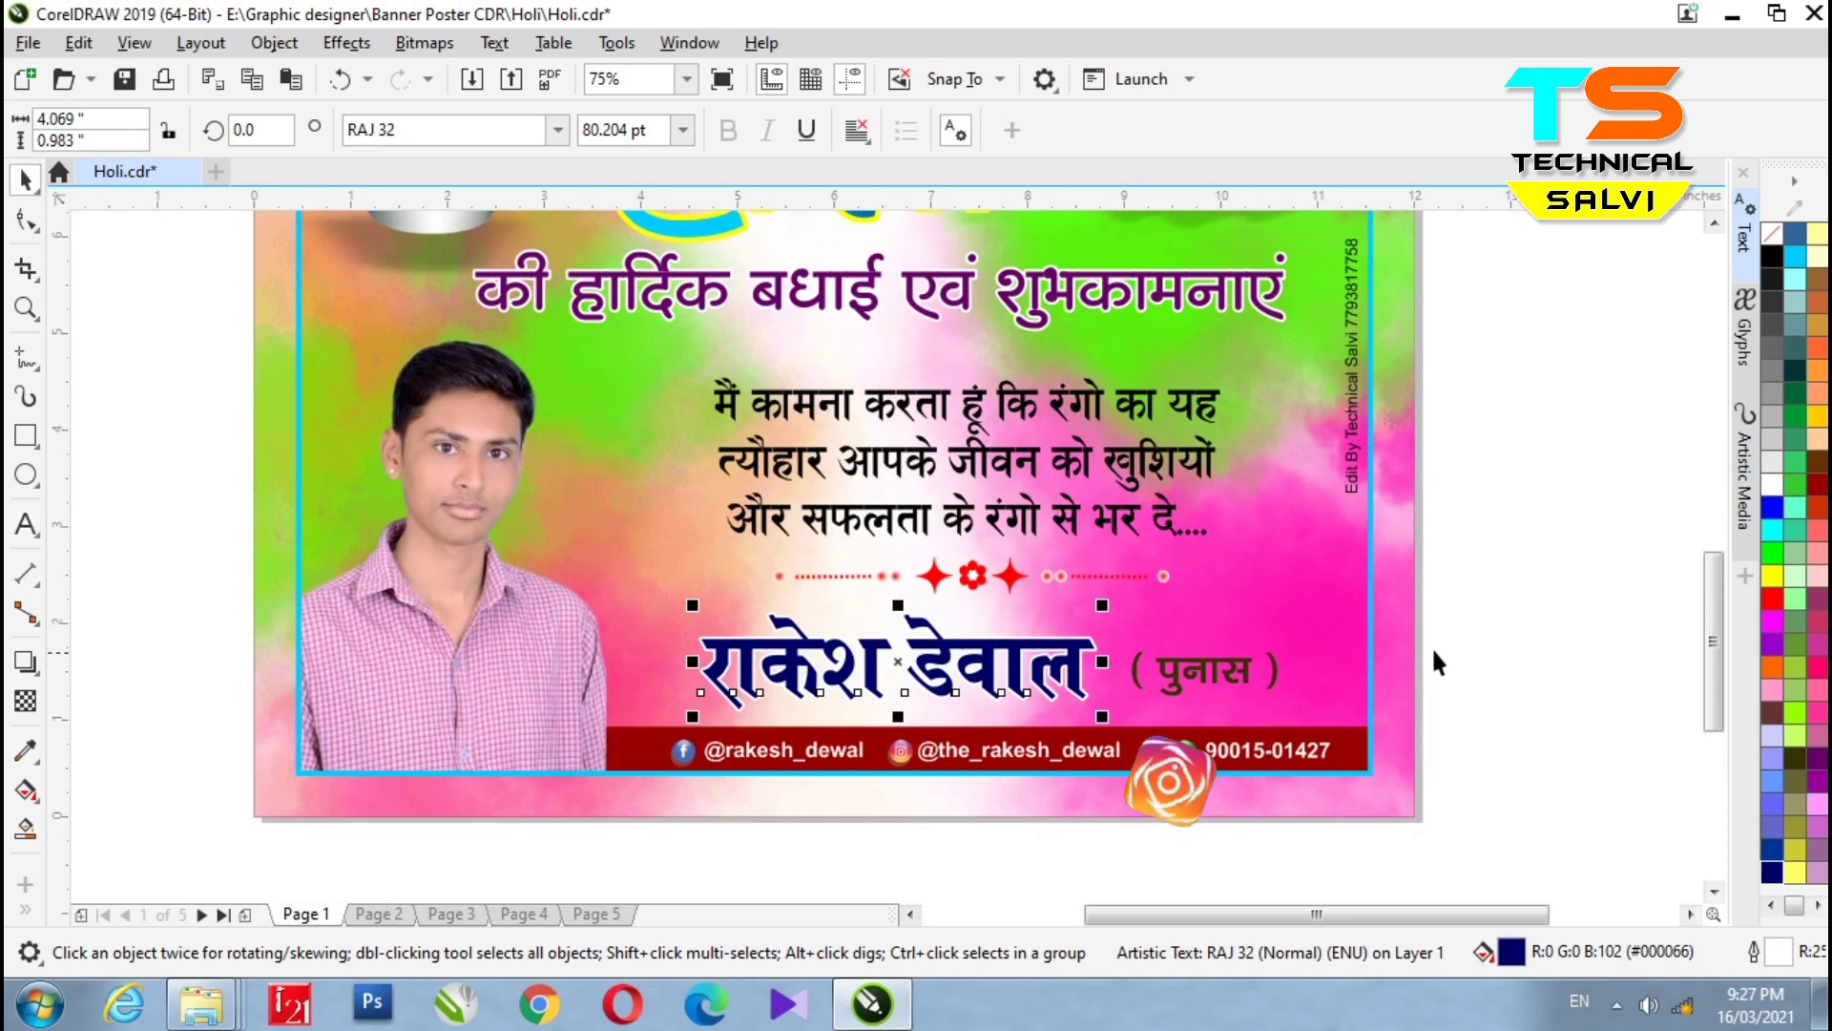
left_click(1460, 639)
scroll(1057, 565, "down", 2)
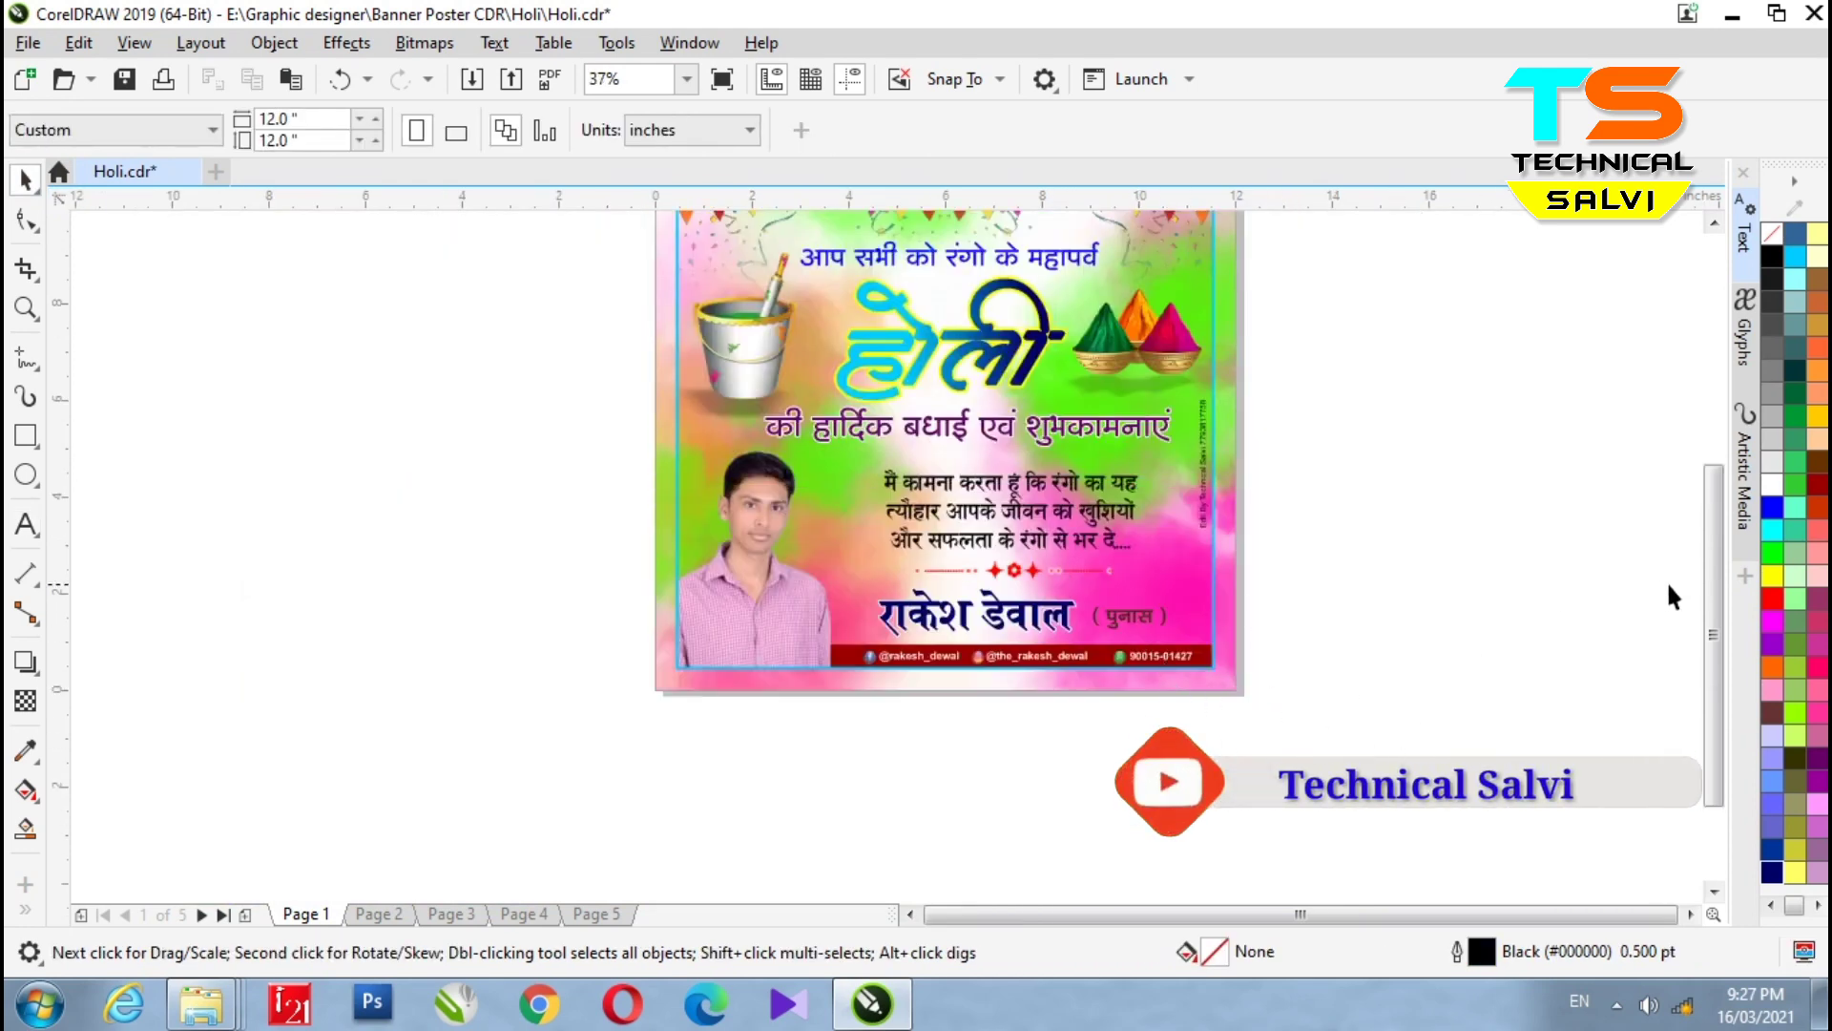
scroll(1671, 596, "up", 3)
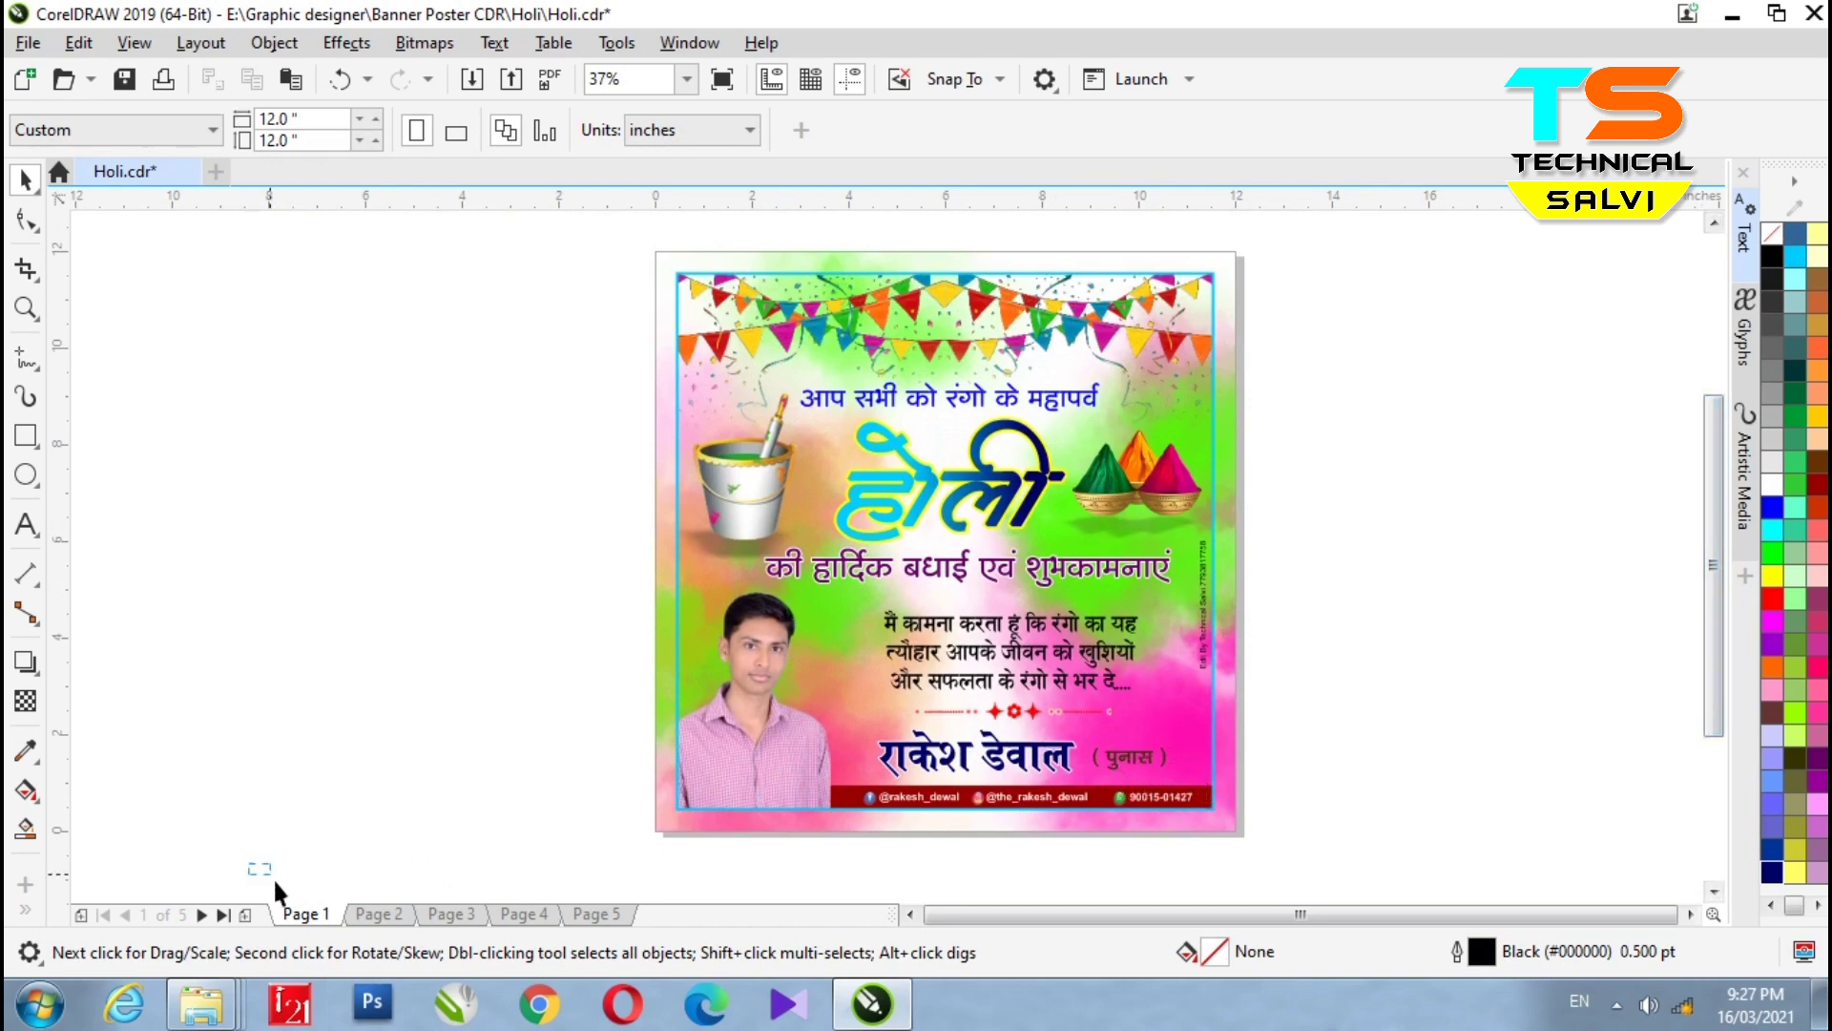
- Review the posters on Pages 2, 3, 4 and 5, ending on the textured Page 5 poster
scroll(277, 893, "down", 2)
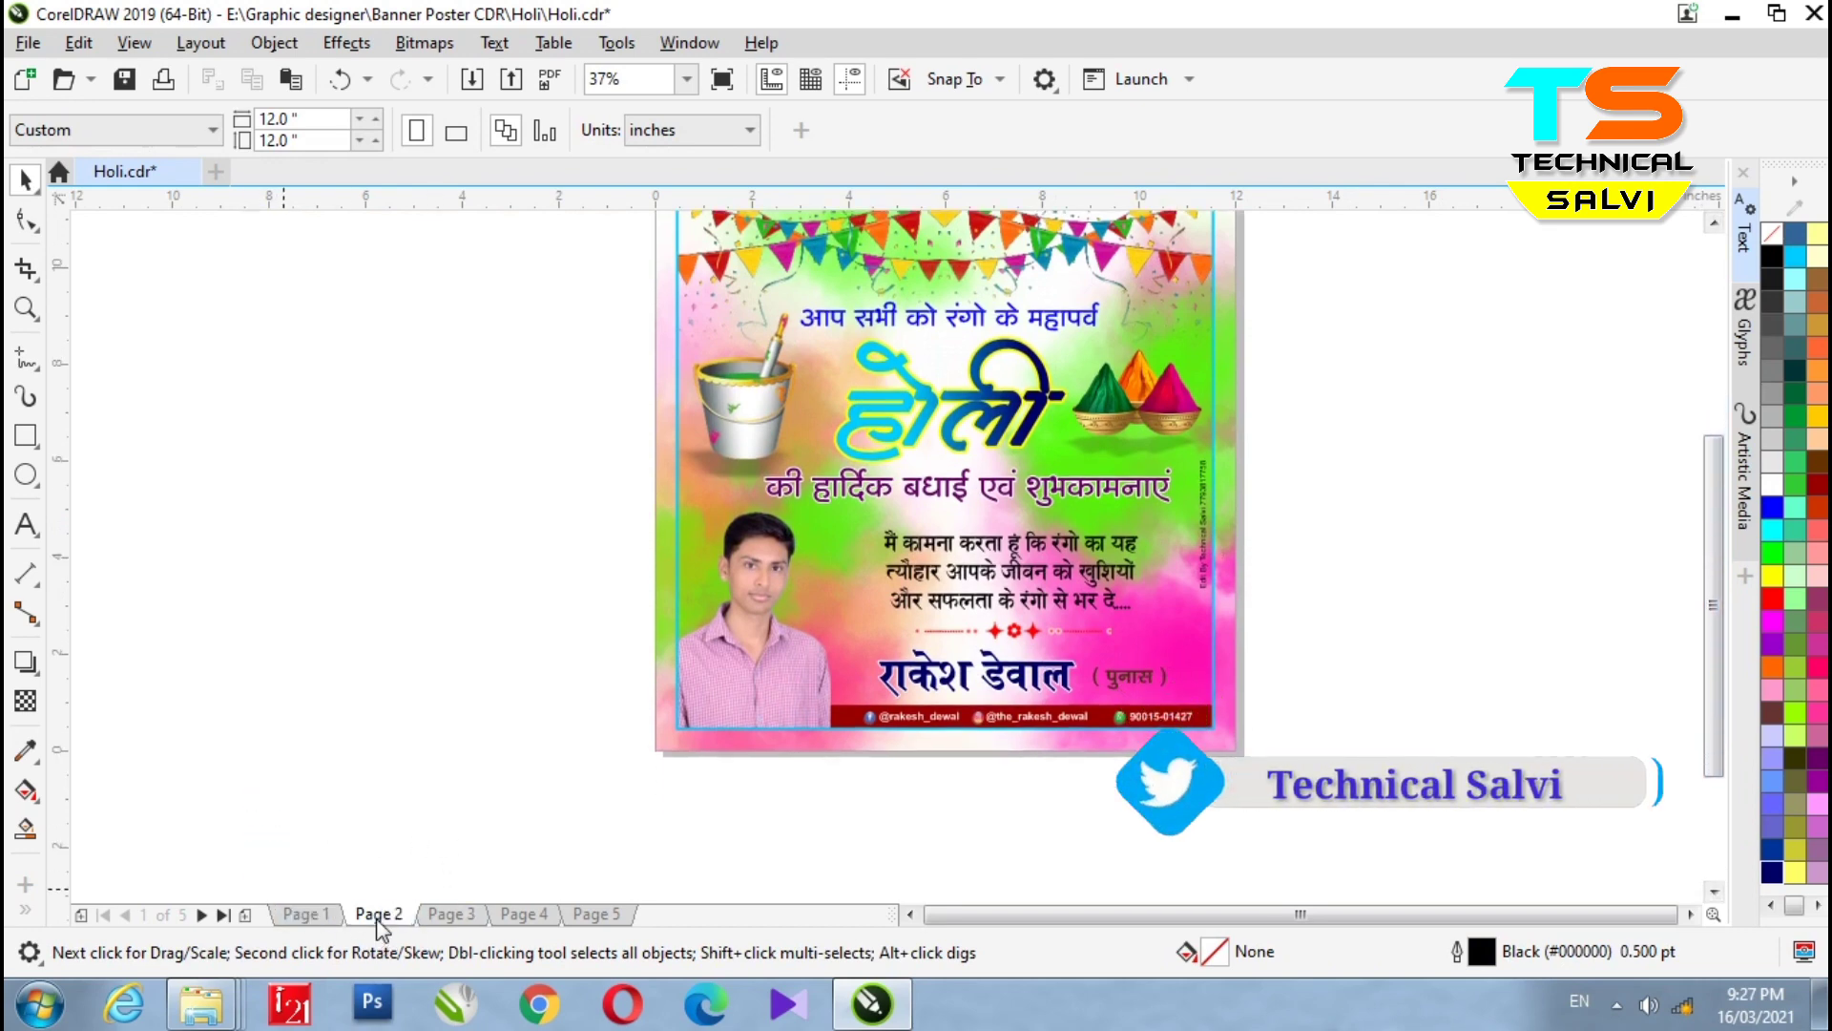
left_click(379, 916)
left_click(453, 916)
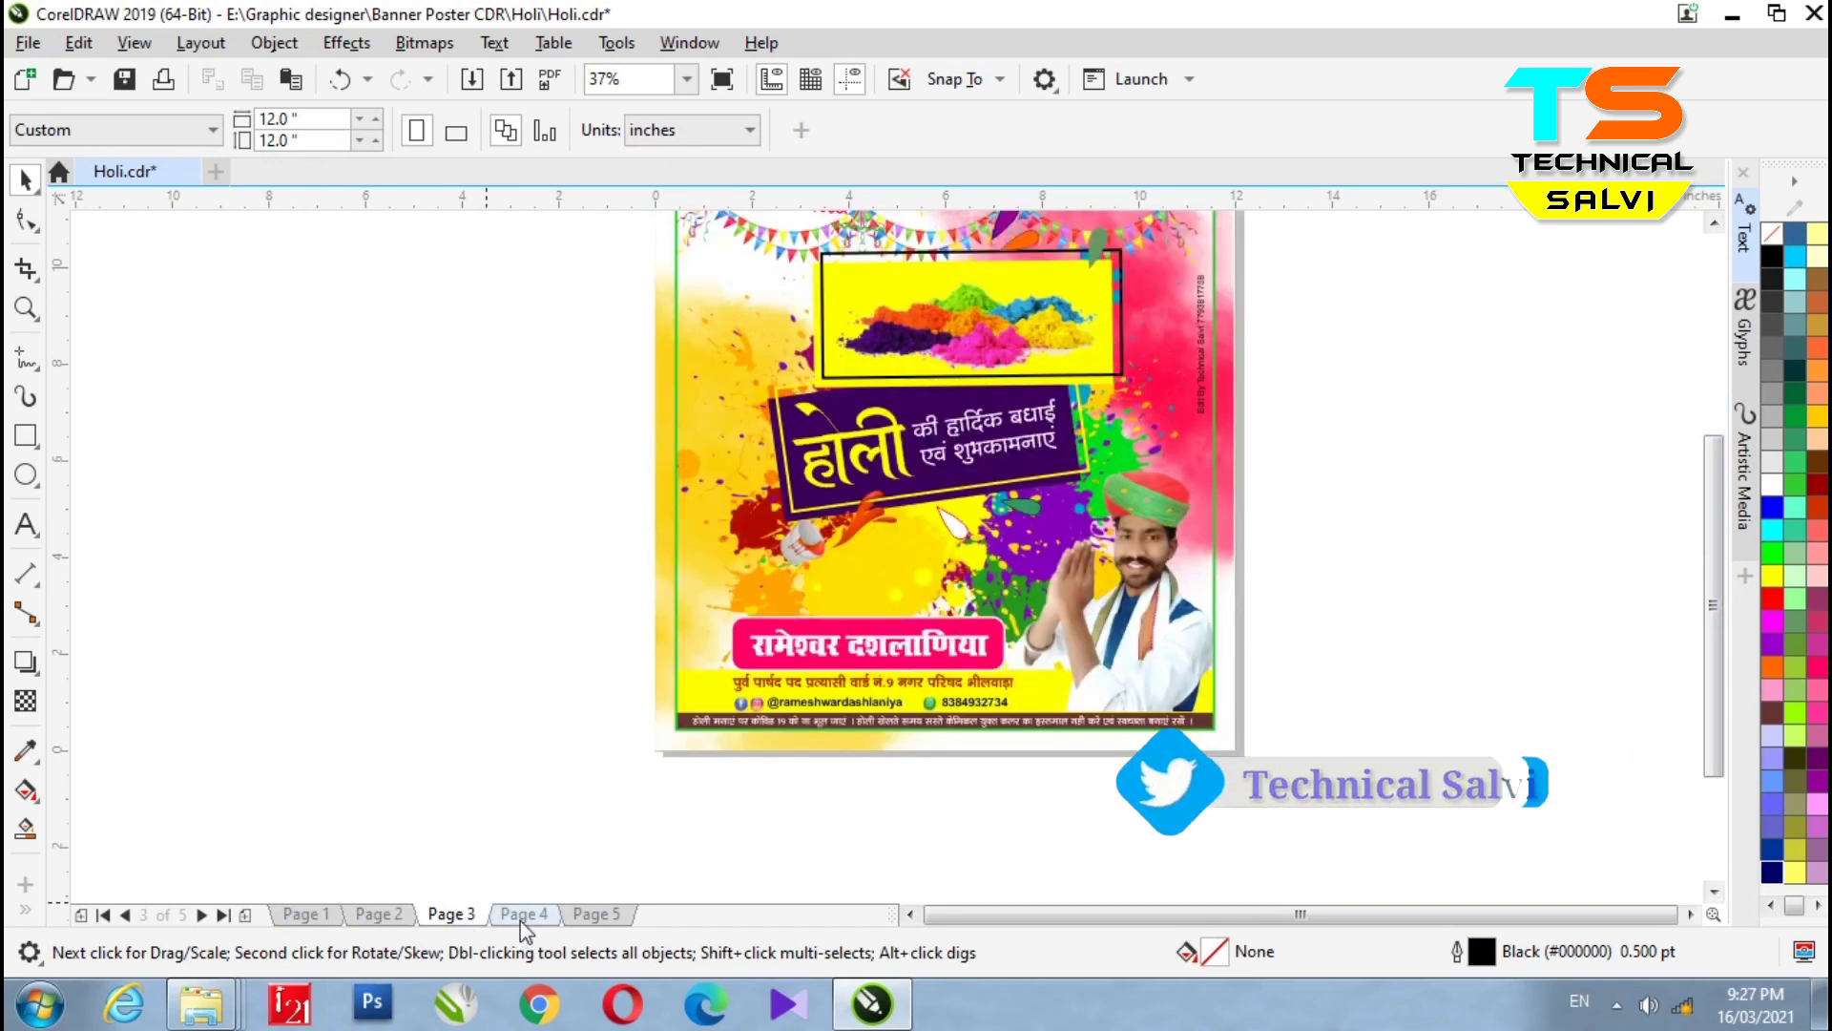
left_click(524, 916)
left_click(596, 916)
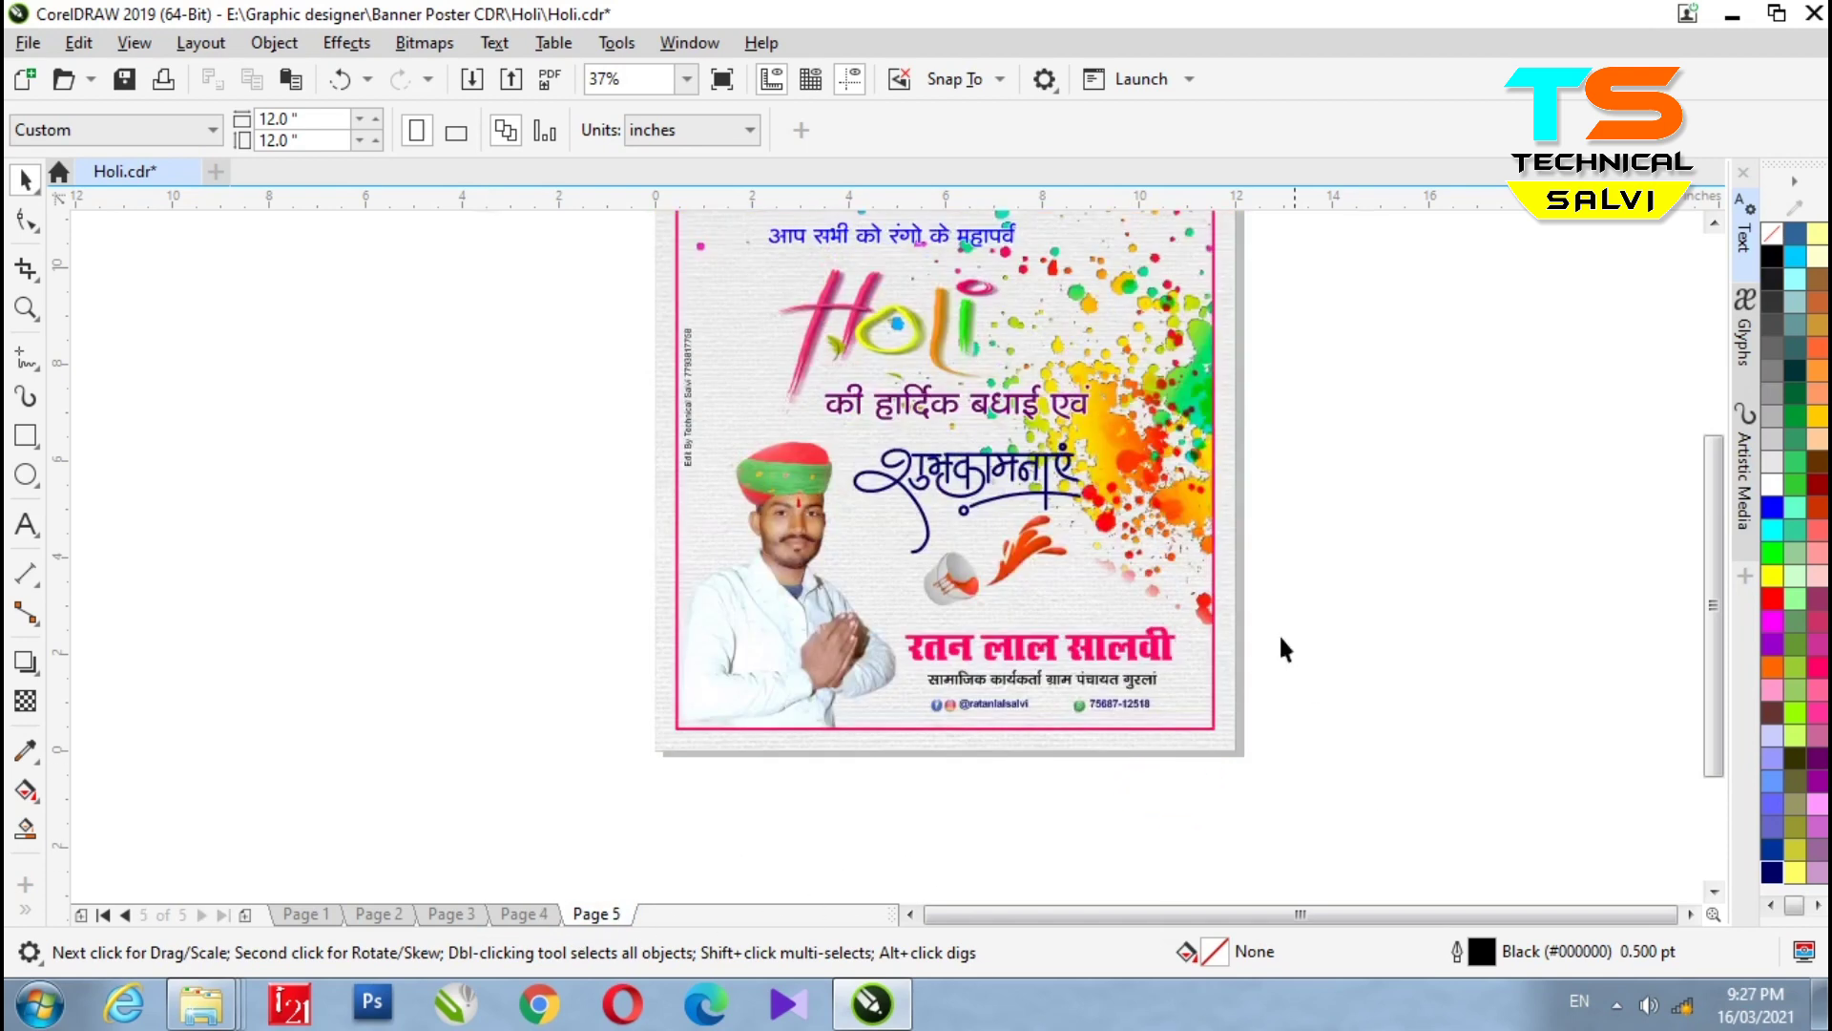